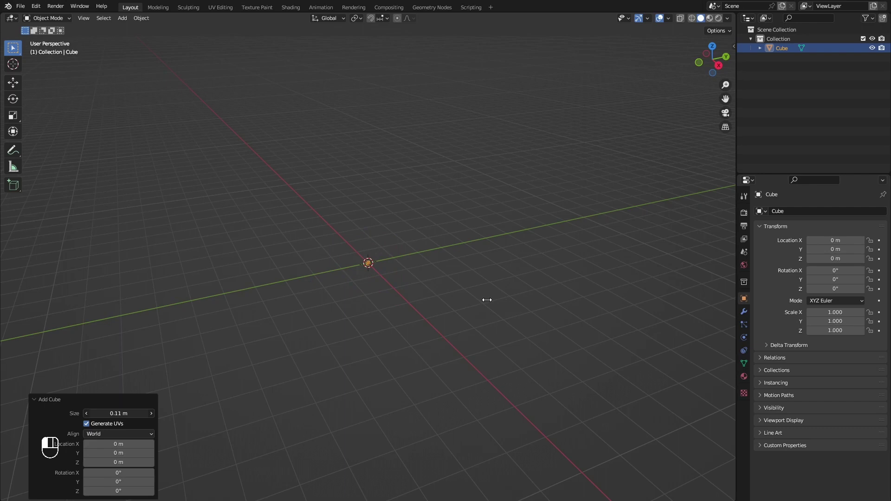
# Try to move a single side face of the cube
pyautogui.scroll(8, 382, 246)
pyautogui.moveTo(391, 249); pyautogui.dragTo(344, 262, button='middle')
pyautogui.click(506, 299)
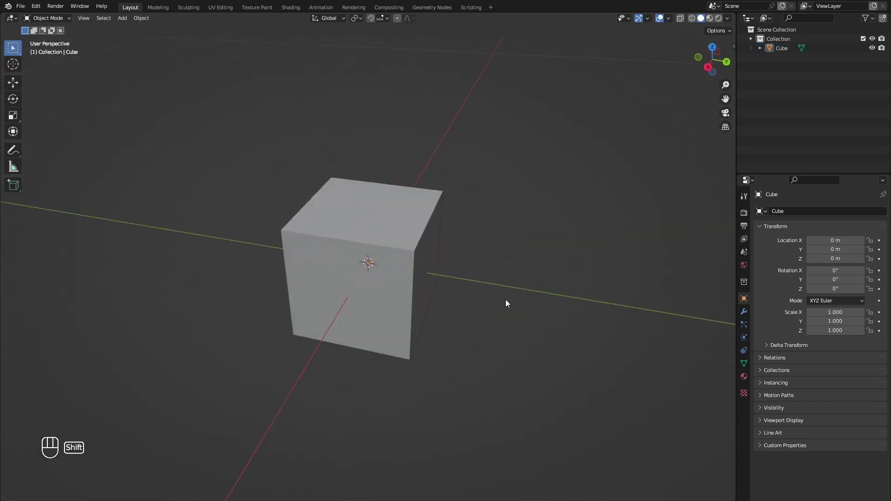
pyautogui.keyDown('shift'); pyautogui.moveTo(506, 300); pyautogui.dragTo(435, 306, button='middle'); pyautogui.keyUp('shift')
pyautogui.click(365, 289)
pyautogui.press('Tab')
pyautogui.click(369, 288)
pyautogui.press('3')
pyautogui.press('g')
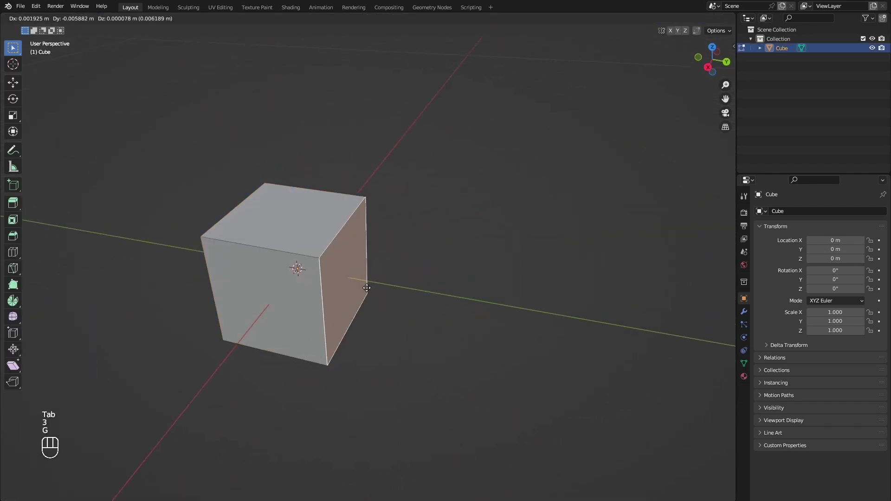
pyautogui.click(337, 274)
pyautogui.moveTo(337, 274); pyautogui.dragTo(364, 272, button='middle')
pyautogui.keyDown('shift'); pyautogui.moveTo(364, 272); pyautogui.dragTo(423, 279, button='middle'); pyautogui.keyUp('shift')
pyautogui.hotkey('ctrl', 'z')
# Move the whole cube about 0.07 m in the negative Y direction
pyautogui.press('Tab')
pyautogui.press('g')
pyautogui.press('y')
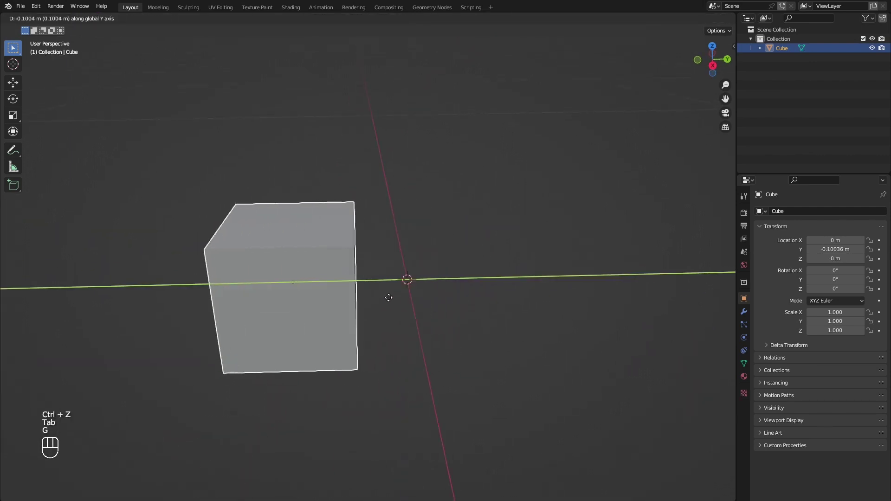
pyautogui.click(422, 304)
# Narrow the cube by moving its outer -Y side face inward along the Y axis
pyautogui.moveTo(319, 304)
pyautogui.mouseDown(button='middle')
pyautogui.moveTo(374, 303)
pyautogui.moveTo(316, 314)
pyautogui.mouseUp(button='middle')
pyautogui.press('Tab')
pyautogui.click(338, 316)
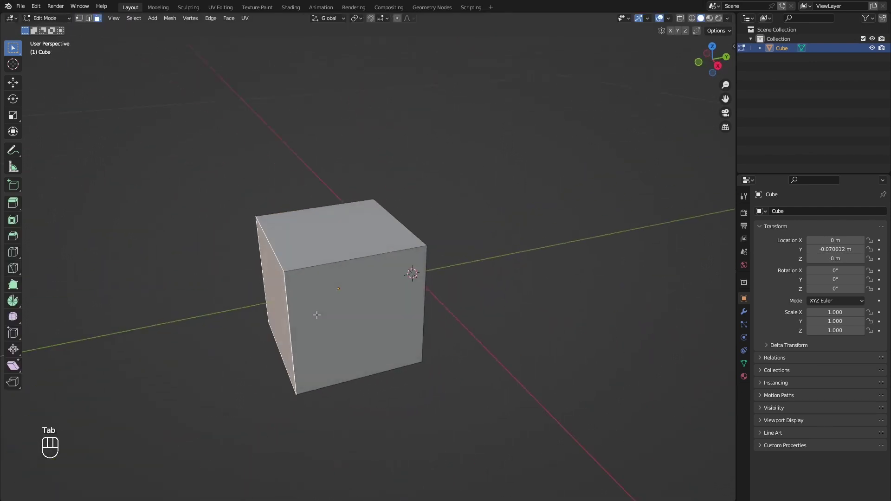
pyautogui.press('g')
pyautogui.press('y')
pyautogui.click(387, 304)
# Make the block shallower by moving its front +X face about 0.065 m inward along X
pyautogui.moveTo(387, 304); pyautogui.dragTo(432, 303, button='middle')
pyautogui.click(442, 297)
pyautogui.press('g')
pyautogui.press('x')
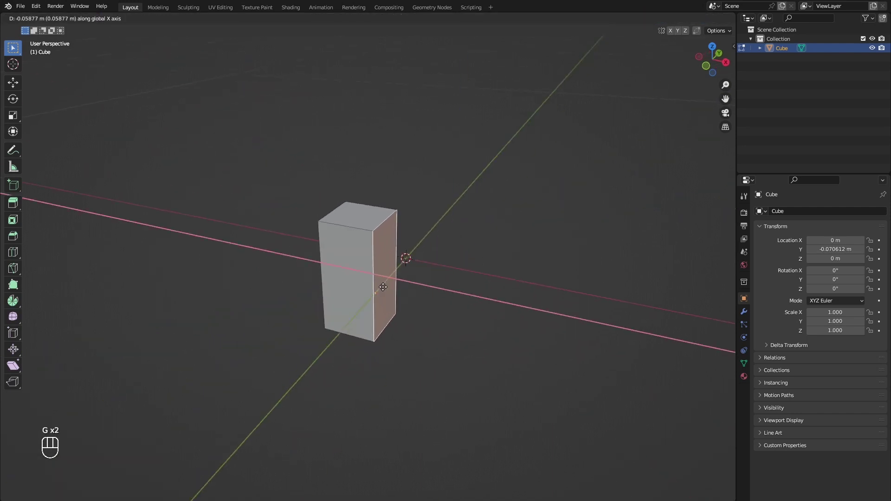
pyautogui.click(403, 259)
# Add one horizontal loop cut near the block's base with a slide factor of about 0.618
pyautogui.moveTo(404, 259)
pyautogui.mouseDown(button='middle')
pyautogui.moveTo(416, 302)
pyautogui.moveTo(411, 249)
pyautogui.mouseUp(button='middle')
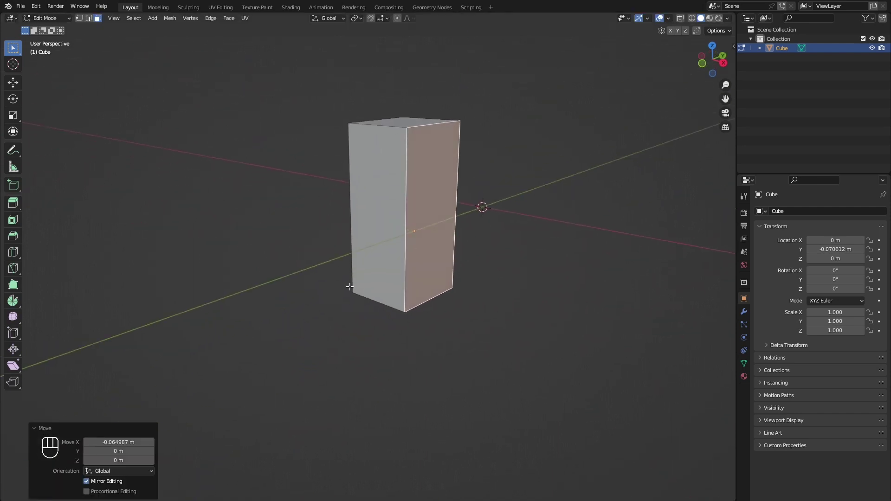
pyautogui.click(409, 244)
pyautogui.click(402, 314)
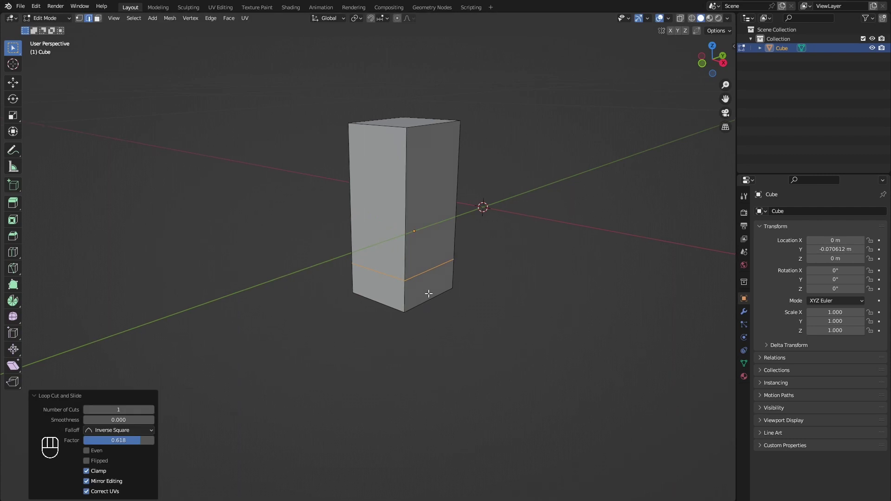
# Extrude the lower front face about 0.021 m along X to form a foot
pyautogui.moveTo(428, 294); pyautogui.dragTo(416, 315, button='middle')
pyautogui.press('3')
pyautogui.click(410, 298)
pyautogui.press('e')
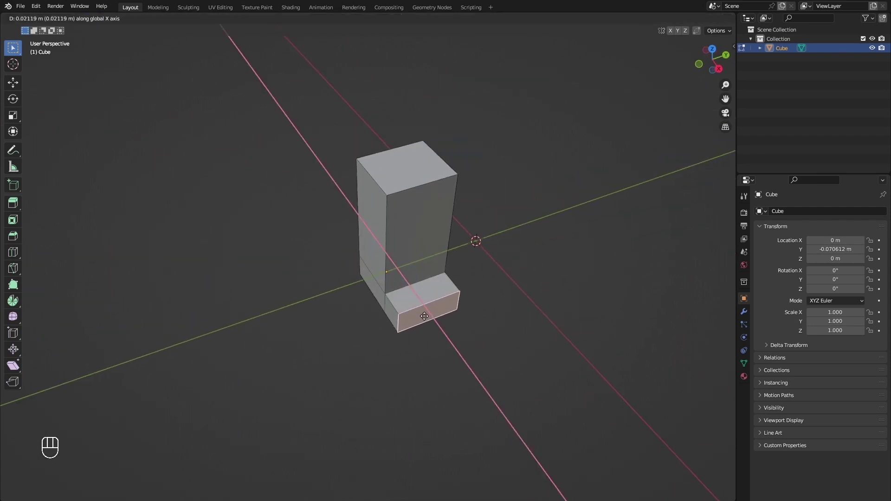
pyautogui.click(424, 316)
# Add one horizontal loop cut around the leg above the foot with a slide factor of about 0.167
pyautogui.moveTo(419, 277); pyautogui.dragTo(374, 181, button='middle')
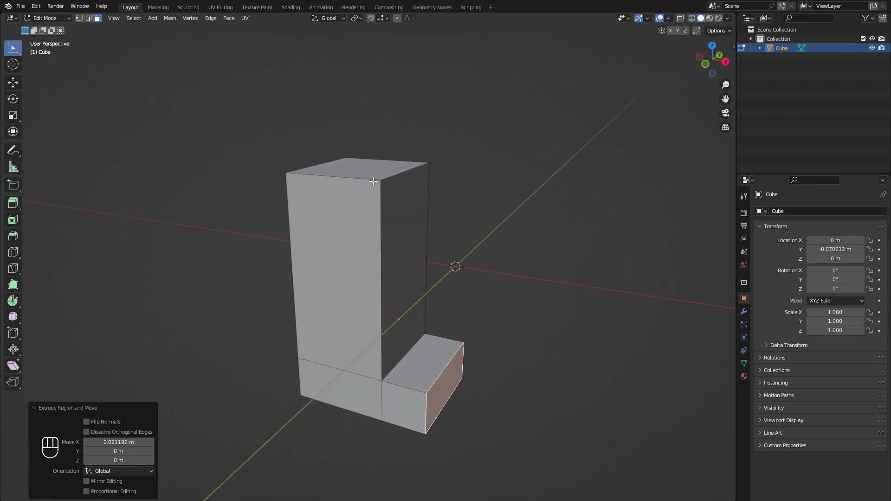
pyautogui.click(376, 164)
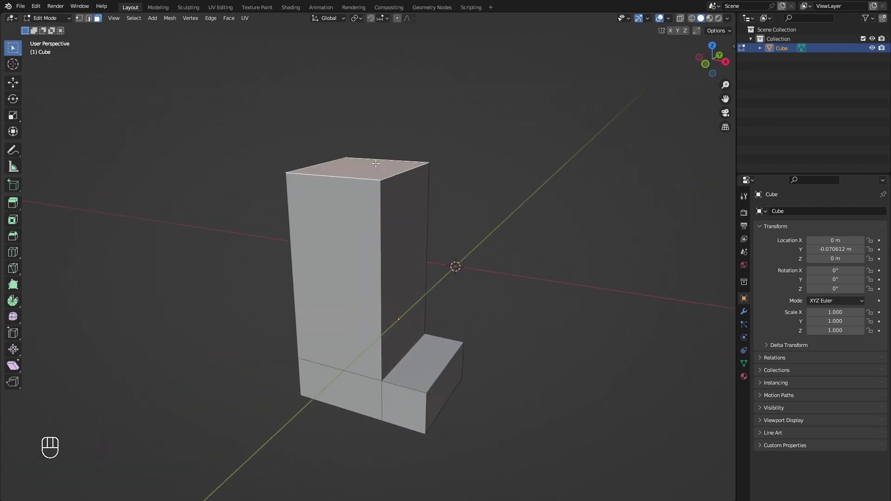
pyautogui.click(384, 247)
pyautogui.click(392, 212)
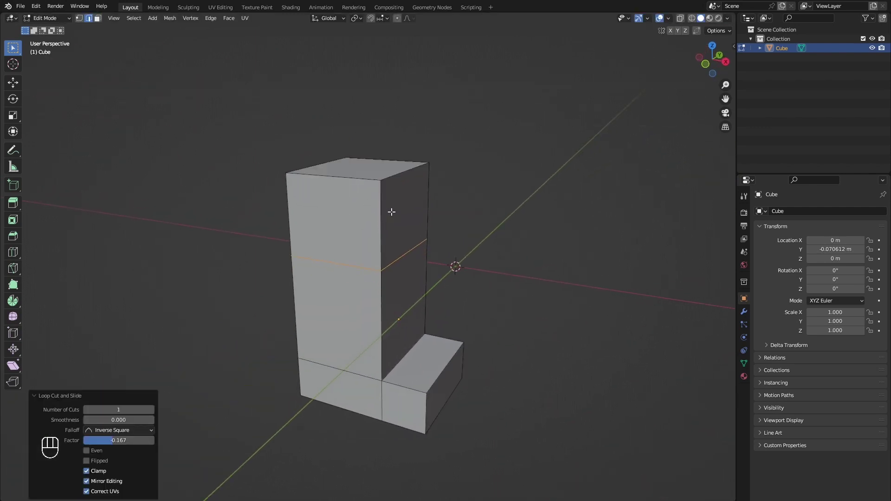
# Subdivide the two vertical edges of the leg's upper front face with one cut
pyautogui.moveTo(391, 212); pyautogui.dragTo(374, 218, button='middle')
pyautogui.press('2')
pyautogui.click(373, 219)
pyautogui.keyDown('ctrl'); pyautogui.click(420, 213); pyautogui.keyUp('ctrl')
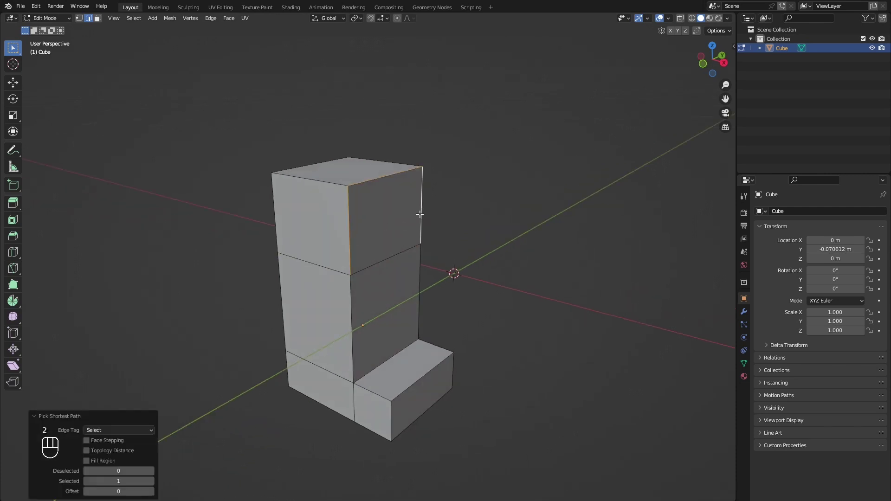
pyautogui.keyDown('shift'); pyautogui.click(356, 238); pyautogui.keyUp('shift')
pyautogui.rightClick(350, 238)
pyautogui.click(345, 240)
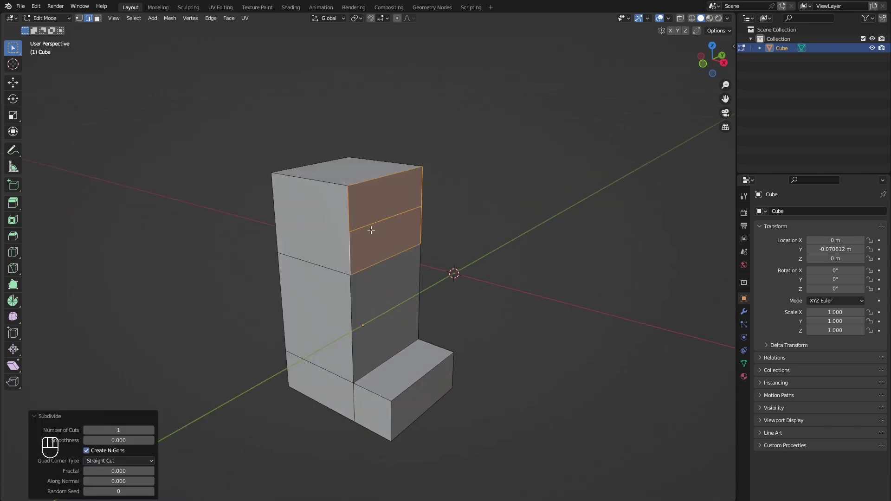
# Move the new middle edge of the upper front face about 0.012 m outward along X
pyautogui.press('2')
pyautogui.moveTo(378, 222); pyautogui.dragTo(441, 233, button='middle')
pyautogui.scroll(3, 463, 248)
pyautogui.press('g')
pyautogui.press('x')
pyautogui.click(483, 249)
# Bevel the protruding front edge with many segments into a rounded curve and return to Object Mode
pyautogui.hotkey('ctrl', 'b')
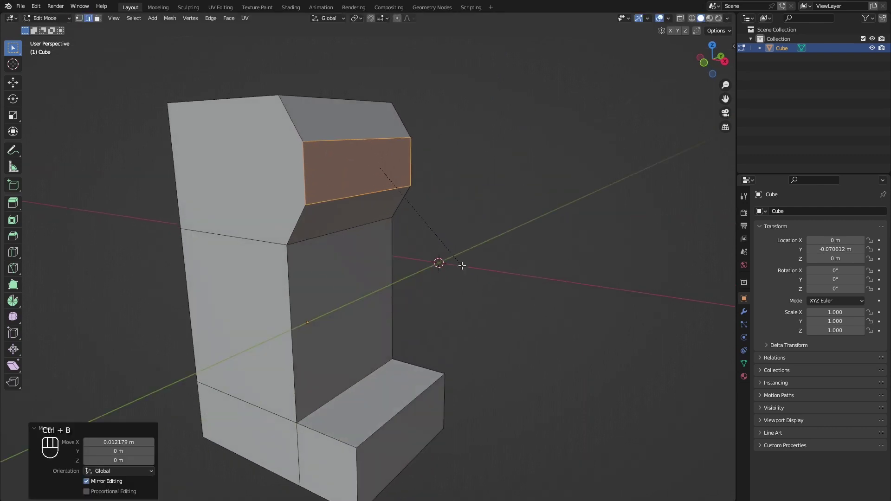
pyautogui.scroll(7, 461, 264)
pyautogui.click(465, 302)
pyautogui.press('Tab')
pyautogui.moveTo(466, 302); pyautogui.dragTo(393, 289, button='middle')
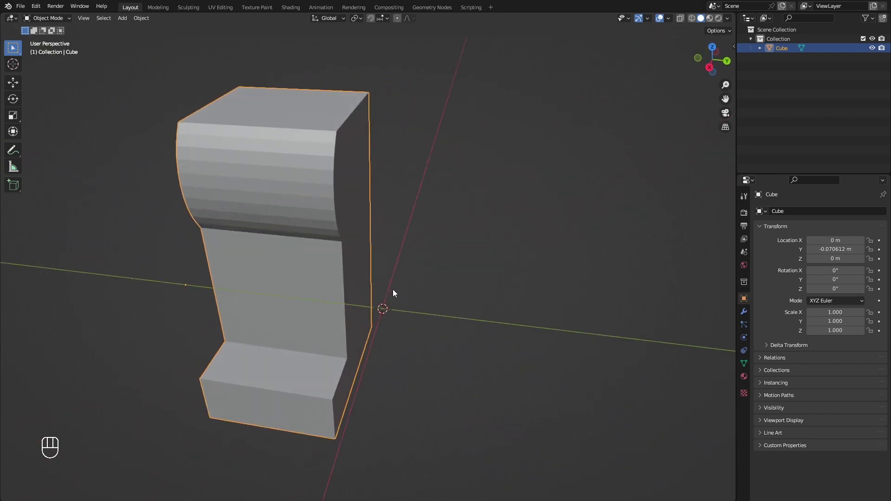
# Add a Mirror modifier to the leg that mirrors across the Y axis only
pyautogui.click(744, 311)
pyautogui.moveTo(659, 295); pyautogui.dragTo(395, 385, button='middle')
pyautogui.click(834, 213)
pyautogui.click(713, 319)
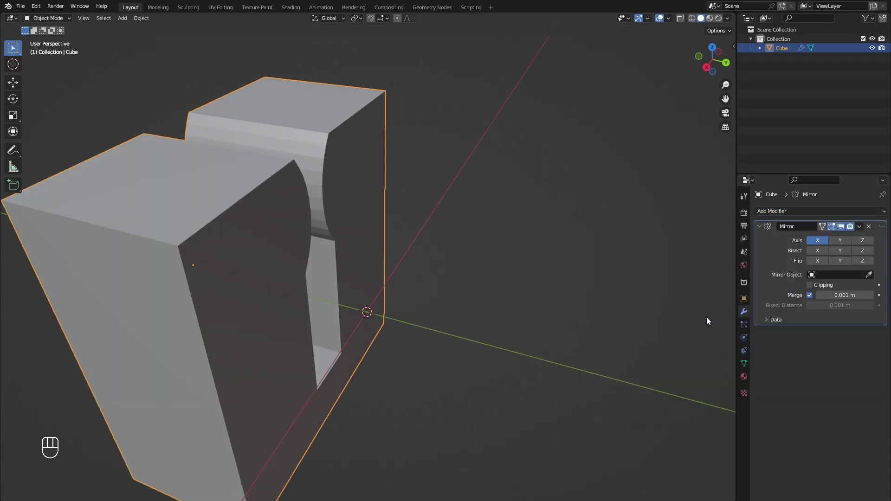
pyautogui.click(818, 242)
pyautogui.click(833, 243)
# Move the leg along Y until only a narrow gap separates it from its mirrored copy
pyautogui.moveTo(403, 327); pyautogui.dragTo(524, 312, button='middle')
pyautogui.press('g')
pyautogui.click(448, 323)
pyautogui.scroll(-3, 414, 312)
pyautogui.press('g')
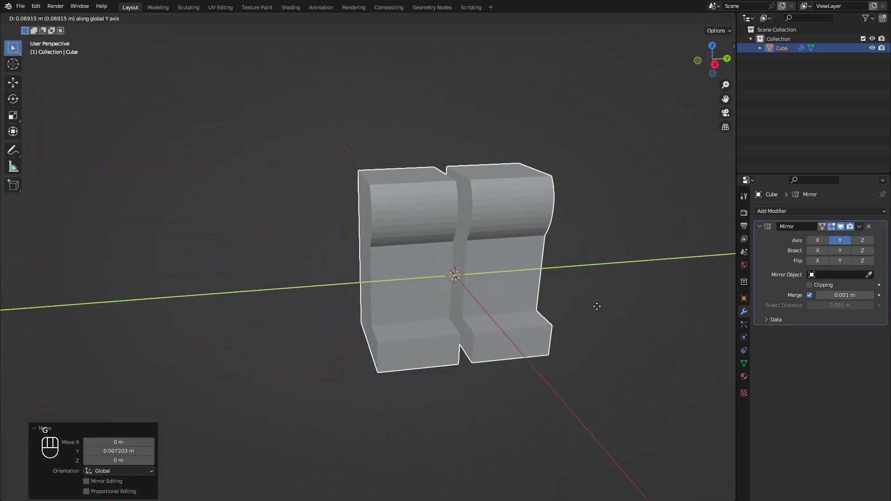
pyautogui.click(597, 306)
pyautogui.moveTo(608, 308); pyautogui.dragTo(580, 312, button='middle')
pyautogui.click(573, 315)
# Apply Shade Smooth to the legs with Auto Smooth at 30°
pyautogui.moveTo(388, 317); pyautogui.dragTo(547, 357, button='middle')
pyautogui.scroll(3, 434, 314)
pyautogui.keyDown('shift'); pyautogui.moveTo(552, 367); pyautogui.dragTo(563, 326, button='middle'); pyautogui.keyUp('shift')
pyautogui.click(436, 183)
pyautogui.rightClick(429, 180)
pyautogui.click(430, 186)
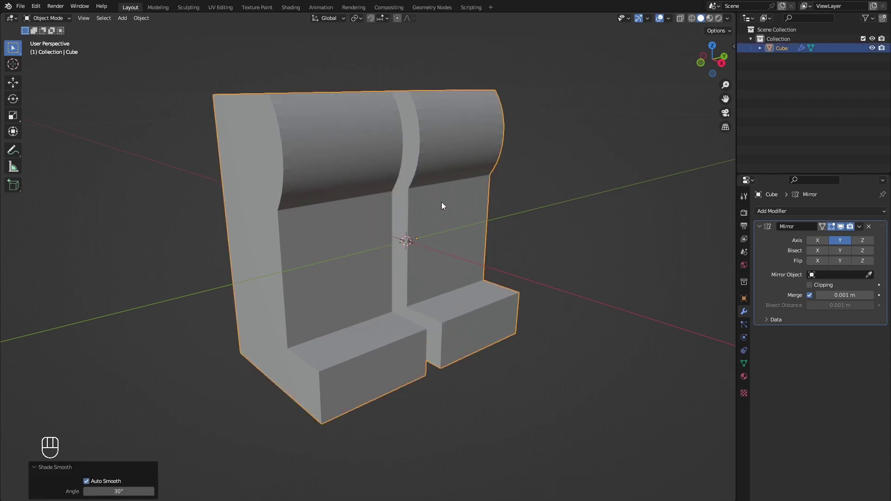
# Add a 0.11 m cube at the origin and scale it uniformly to about 0.603
pyautogui.moveTo(442, 206); pyautogui.dragTo(552, 300, button='middle')
pyautogui.click(534, 296)
pyautogui.hotkey('shift', 'a')
pyautogui.moveTo(552, 299)
pyautogui.click(582, 312)
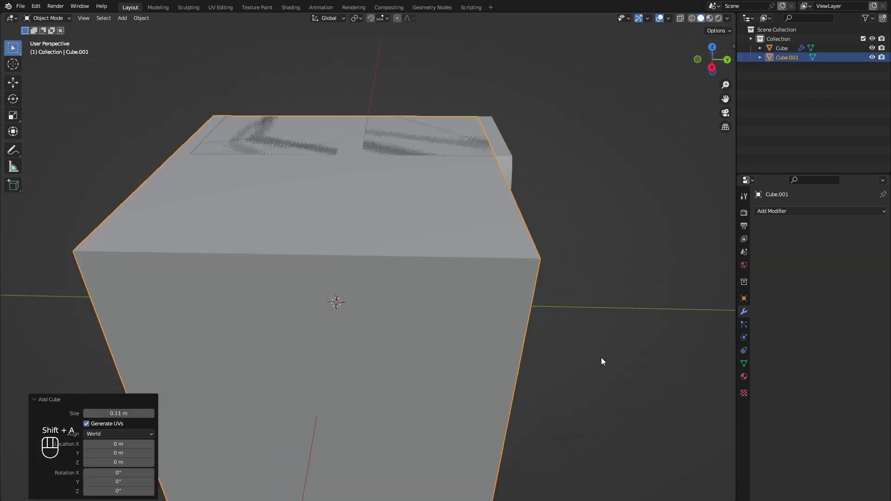
pyautogui.press('s')
pyautogui.click(492, 357)
# Move the new cube above the legs from an orthographic side view
pyautogui.moveTo(491, 356); pyautogui.dragTo(424, 343, button='middle')
pyautogui.click(718, 64)
pyautogui.press('g')
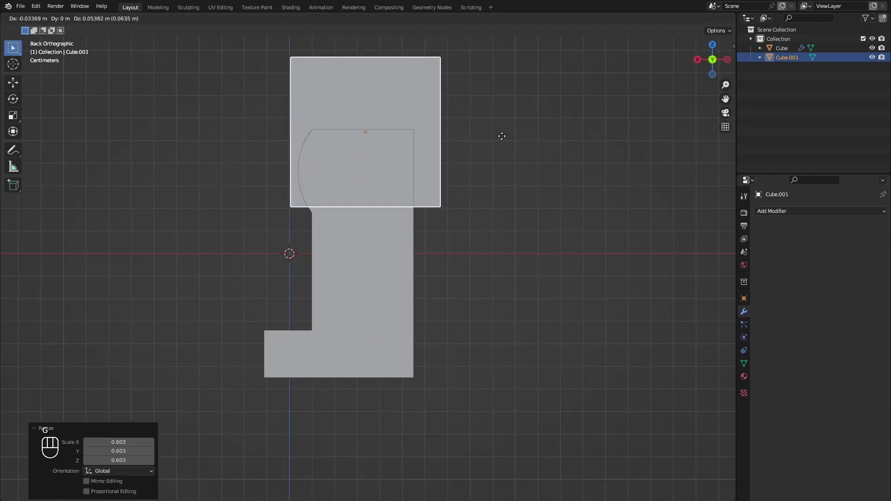
pyautogui.keyDown('shift'); pyautogui.moveTo(469, 111); pyautogui.dragTo(551, 298, button='middle'); pyautogui.keyUp('shift')
# Reduce the upper cube's depth by moving its back face inward along X
pyautogui.press('Tab')
pyautogui.click(551, 298)
pyautogui.press('g')
pyautogui.press('Escape')
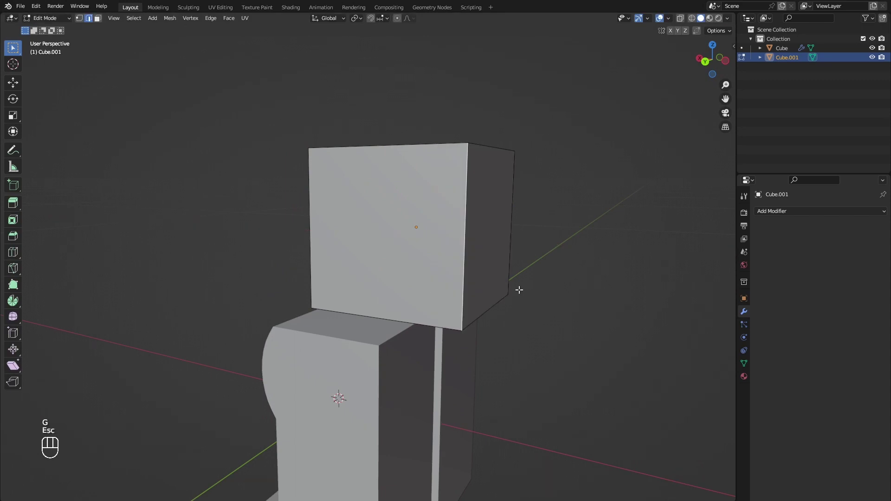
pyautogui.press('3')
pyautogui.click(505, 286)
pyautogui.press('g')
pyautogui.press('x')
pyautogui.click(512, 307)
# Raise the upper block slightly along Z to clear the top of the legs
pyautogui.press('Tab')
pyautogui.press('g')
pyautogui.press('z')
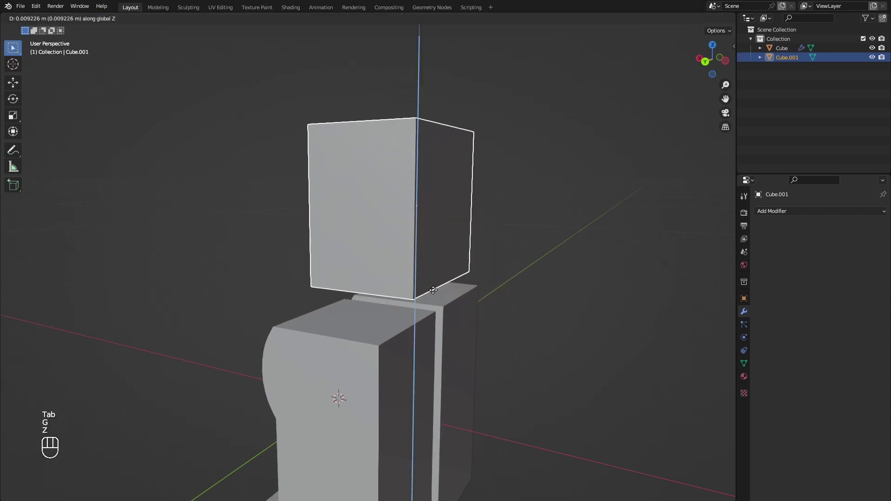
pyautogui.click(432, 291)
# Subdivide the two front-to-back edges of the leg's top face
pyautogui.click(390, 322)
pyautogui.moveTo(390, 322); pyautogui.dragTo(425, 328, button='middle')
pyautogui.scroll(2, 423, 243)
pyautogui.press('Tab')
pyautogui.keyDown('shift'); pyautogui.moveTo(425, 328); pyautogui.dragTo(447, 238, button='middle'); pyautogui.keyUp('shift')
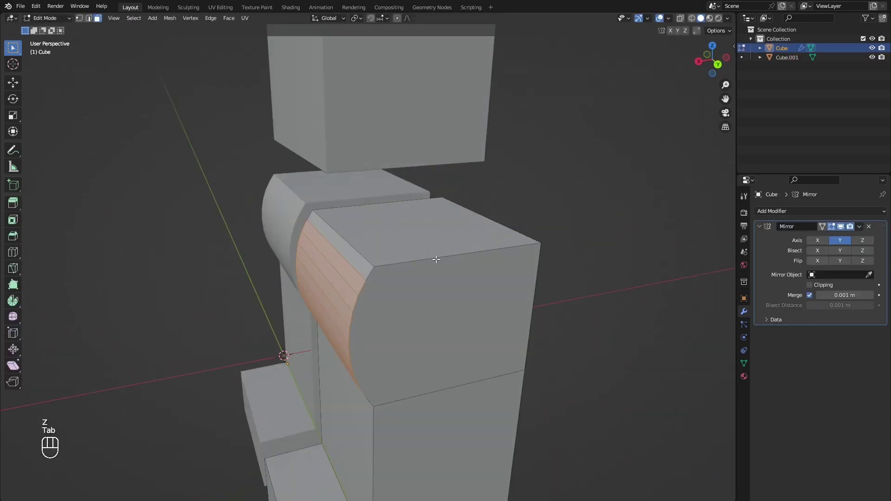
pyautogui.keyDown('ctrl'); pyautogui.click(374, 205); pyautogui.keyUp('ctrl')
pyautogui.moveTo(374, 213); pyautogui.dragTo(366, 210, button='middle')
pyautogui.click(411, 251)
pyautogui.keyDown('shift'); pyautogui.click(368, 205); pyautogui.keyUp('shift')
pyautogui.rightClick(355, 219)
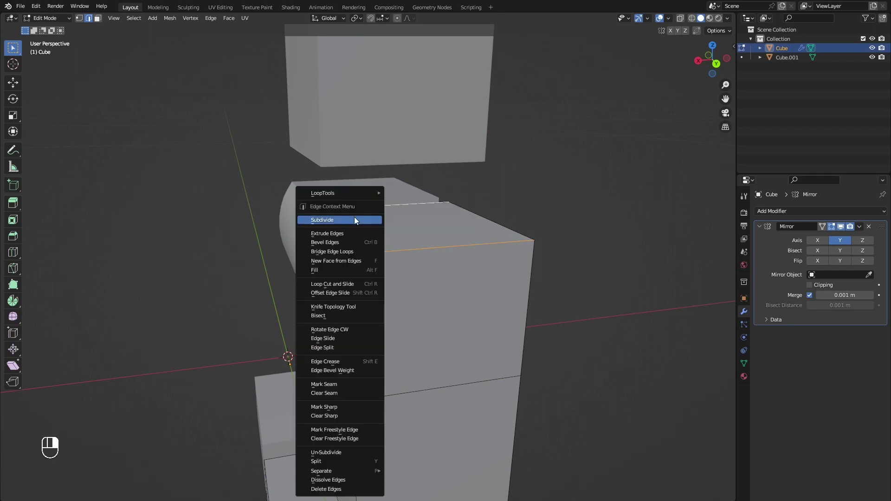
pyautogui.click(354, 220)
# Raise the new middle edge on top of the leg about 0.013 m along Z
pyautogui.moveTo(460, 241); pyautogui.dragTo(451, 238, button='middle')
pyautogui.press('2')
pyautogui.click(417, 228)
pyautogui.press('g')
pyautogui.press('z')
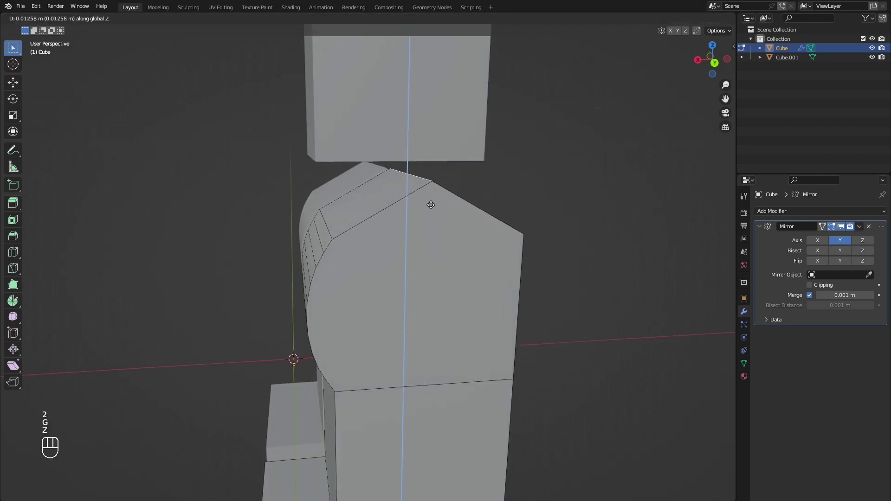
pyautogui.click(430, 201)
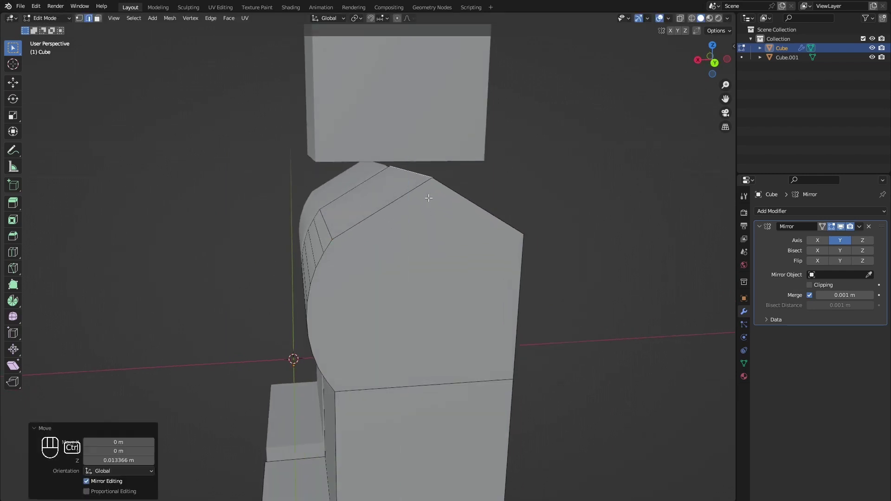
# Bevel the raised top edge into a smooth rounded curve and return to Object Mode
pyautogui.click(501, 252)
pyautogui.press('Tab')
pyautogui.scroll(-2, 522, 227)
pyautogui.moveTo(522, 228); pyautogui.dragTo(511, 218, button='middle')
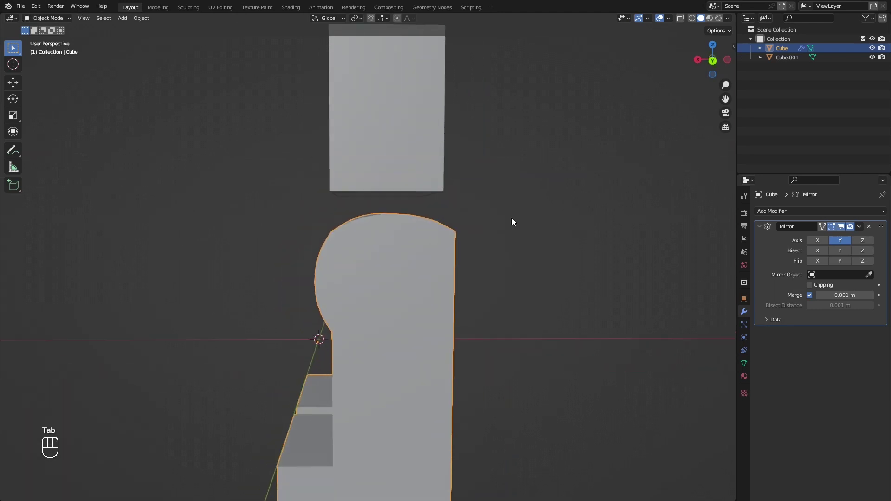
# Lower the upper block along Z onto the top of the legs
pyautogui.click(398, 157)
pyautogui.moveTo(398, 158); pyautogui.dragTo(627, 106, button='middle')
pyautogui.click(711, 62)
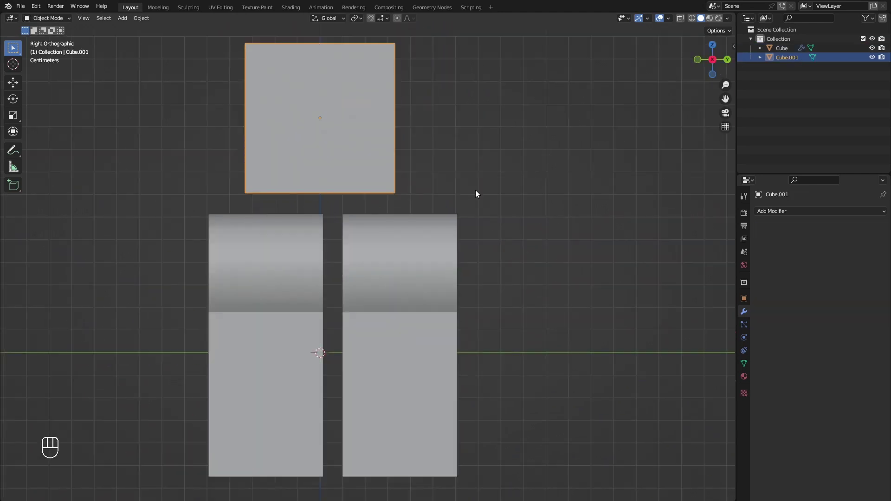
pyautogui.press('g')
pyautogui.press('z')
pyautogui.click(485, 223)
# Widen the upper block by moving its +Y face about 0.045 m along Y to the leg's outer side
pyautogui.moveTo(486, 223)
pyautogui.mouseDown(button='middle')
pyautogui.moveTo(468, 233)
pyautogui.moveTo(515, 277)
pyautogui.moveTo(474, 266)
pyautogui.moveTo(463, 196)
pyautogui.moveTo(478, 239)
pyautogui.mouseUp(button='middle')
pyautogui.press('Tab')
pyautogui.press('3')
pyautogui.press('g')
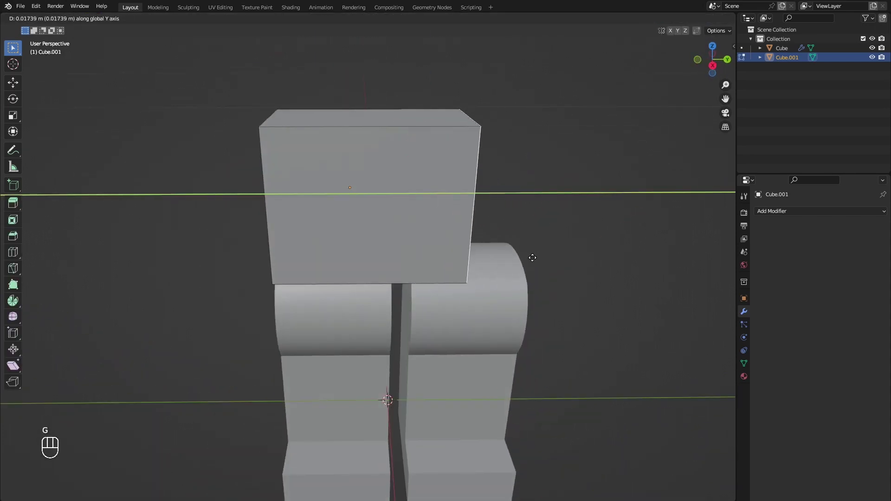
pyautogui.click(595, 260)
pyautogui.click(712, 65)
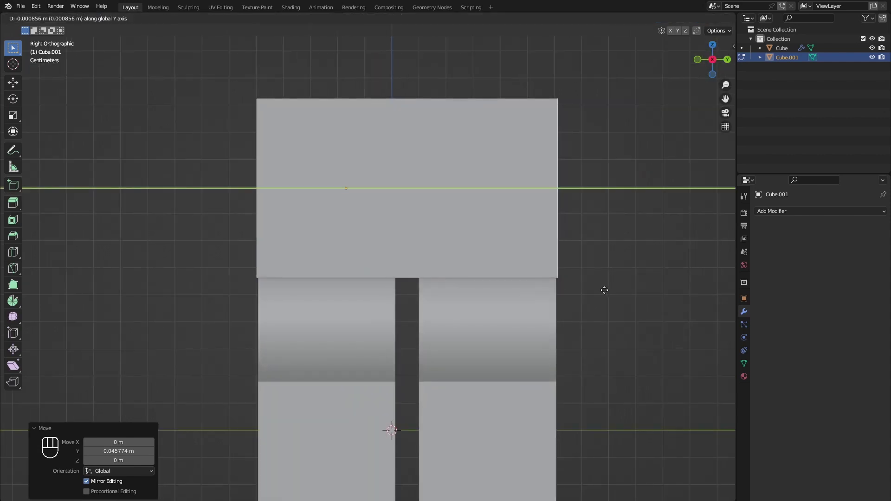
pyautogui.click(605, 290)
# Flatten the upper block into a thin hip slab by lowering its top face along Z
pyautogui.moveTo(494, 254); pyautogui.dragTo(415, 295, button='middle')
pyautogui.scroll(-2, 419, 274)
pyautogui.click(440, 186)
pyautogui.moveTo(440, 187); pyautogui.dragTo(460, 166, button='middle')
pyautogui.press('g')
pyautogui.press('z')
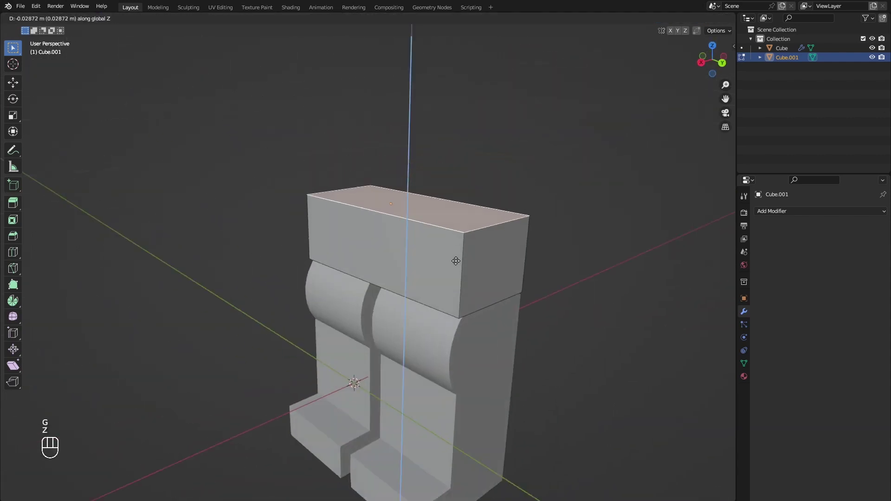
pyautogui.click(468, 306)
# Subdivide the two front-to-back bottom edges of the hip slab to create a middle edge across its underside
pyautogui.moveTo(467, 306); pyautogui.dragTo(483, 255, button='middle')
pyautogui.press('2')
pyautogui.click(371, 251)
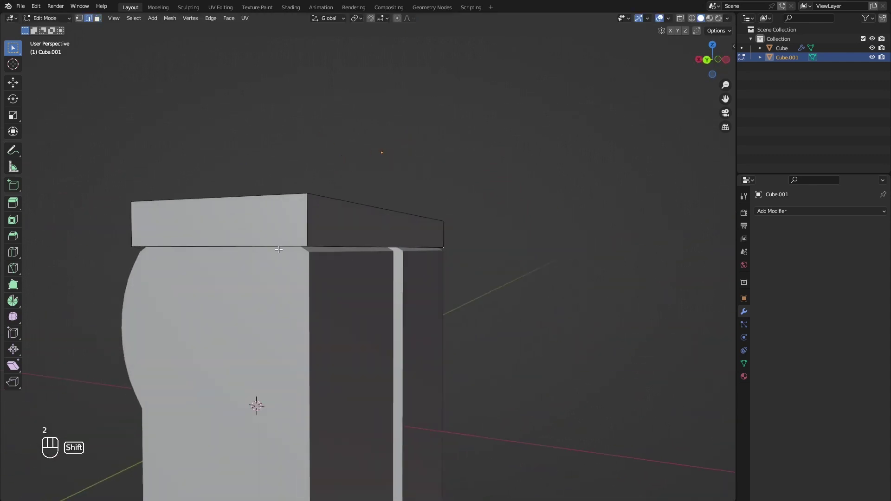
pyautogui.moveTo(342, 267)
pyautogui.mouseDown(button='middle')
pyautogui.moveTo(130, 271)
pyautogui.moveTo(357, 280)
pyautogui.mouseUp(button='middle')
pyautogui.click(258, 285)
pyautogui.rightClick(345, 226)
pyautogui.click(344, 222)
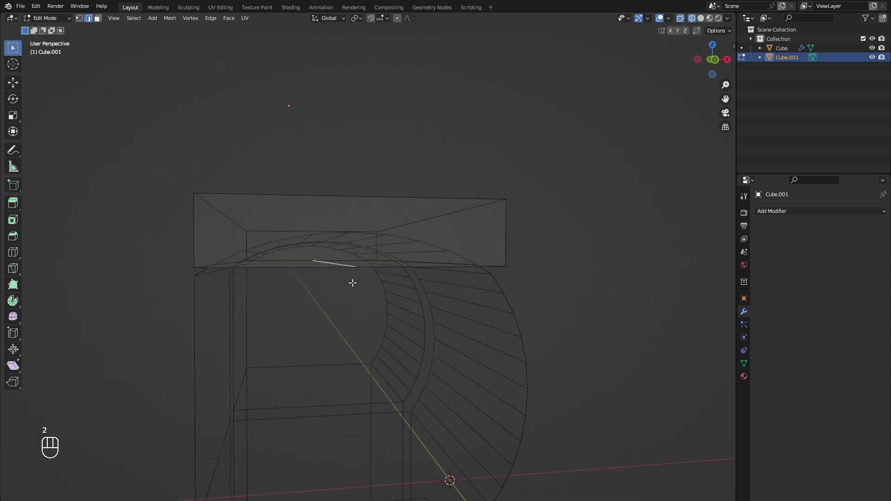
# Raise the hip slab's bottom middle edge about 0.010 m along Z, then restore solid shading and Object Mode
pyautogui.click(358, 243)
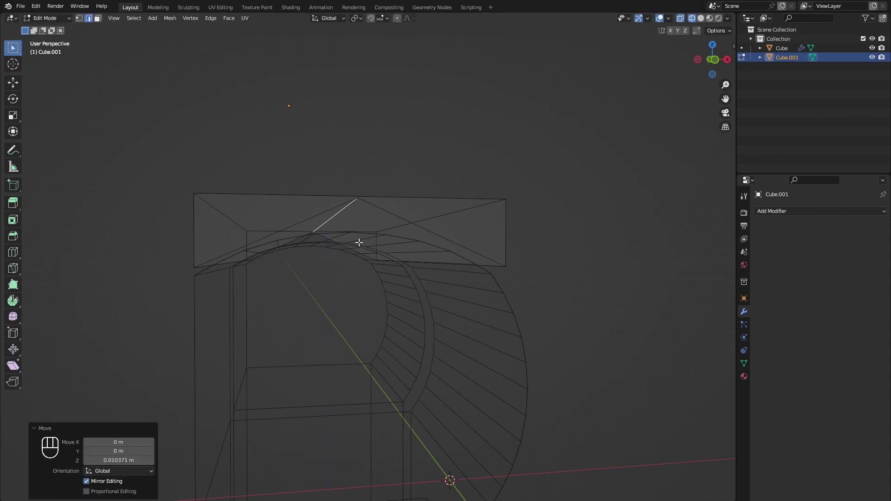
pyautogui.click(412, 301)
pyautogui.press('z')
pyautogui.moveTo(445, 305); pyautogui.dragTo(448, 311, button='middle')
pyautogui.press('Tab')
pyautogui.click(529, 310)
pyautogui.moveTo(529, 310)
pyautogui.mouseDown(button='middle')
pyautogui.moveTo(425, 318)
pyautogui.moveTo(517, 344)
pyautogui.moveTo(477, 250)
pyautogui.moveTo(558, 316)
pyautogui.moveTo(550, 324)
pyautogui.mouseUp(button='middle')
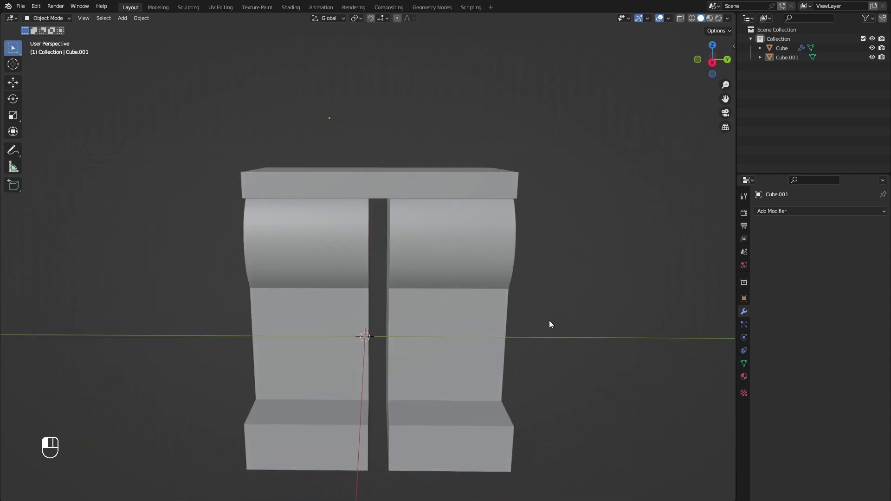
# Add a cylinder, scaled down to well under the legs' combined width and rotated 90° about X
pyautogui.hotkey('shift', 'a')
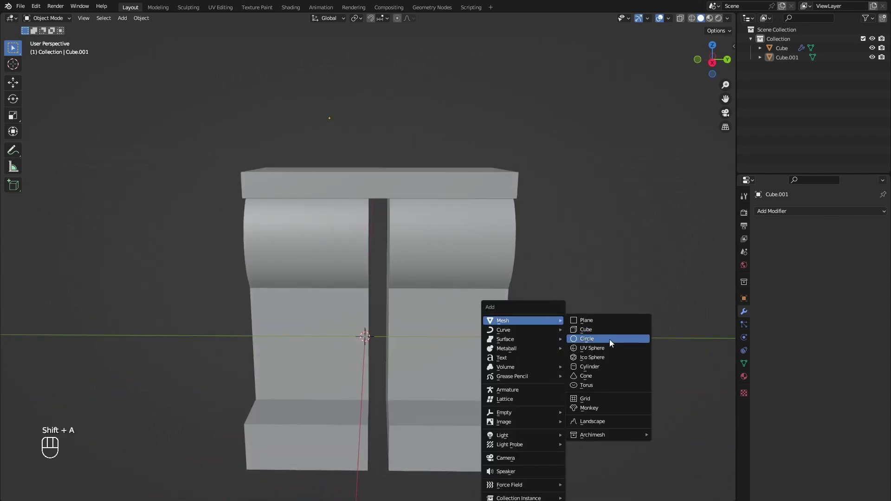
pyautogui.click(608, 358)
pyautogui.scroll(-2, 564, 355)
pyautogui.press('s')
pyautogui.click(377, 315)
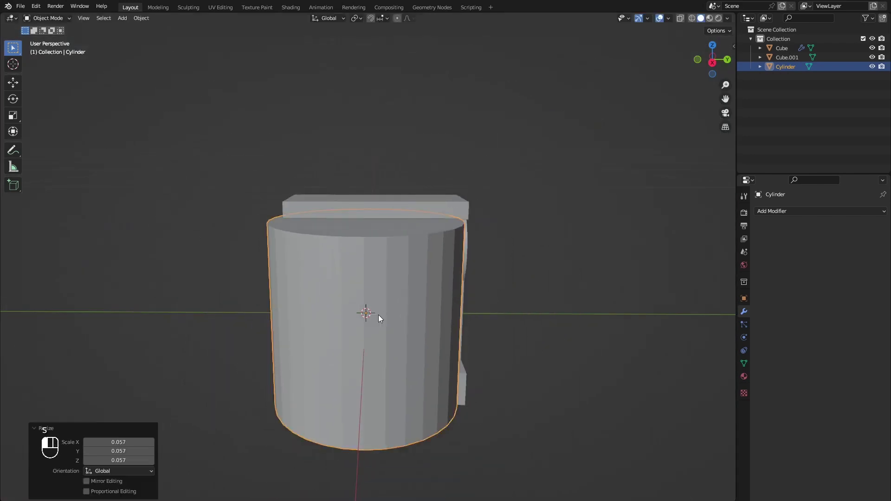
pyautogui.press('s')
pyautogui.click(446, 374)
pyautogui.write('rx90')
pyautogui.press('Return')
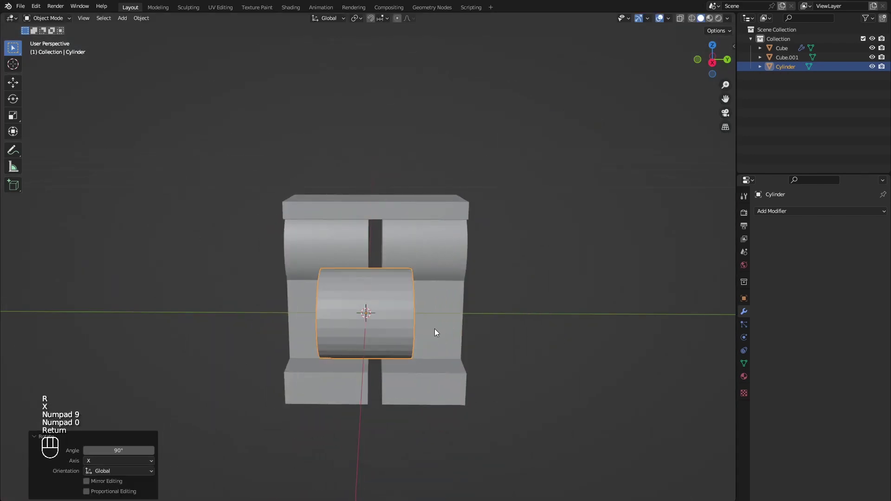
# Flatten the cylinder into a thin disc by scaling it to about 0.138 along Y
pyautogui.scroll(2, 434, 329)
pyautogui.press('s')
pyautogui.click(405, 348)
pyautogui.moveTo(404, 348); pyautogui.dragTo(522, 397, button='middle')
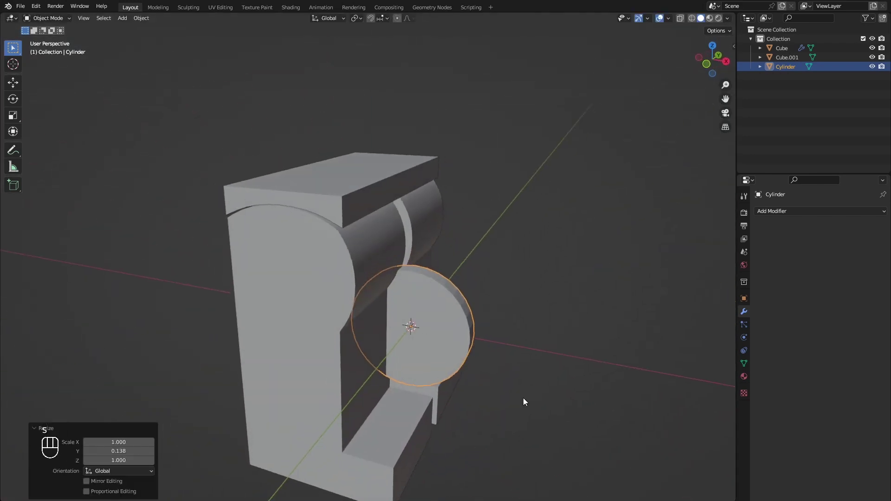
# Align the disc with the leg's rounded joint in front view and enlarge it about 1.36 times to match the curve
pyautogui.click(705, 64)
pyautogui.scroll(2, 510, 391)
pyautogui.press('g')
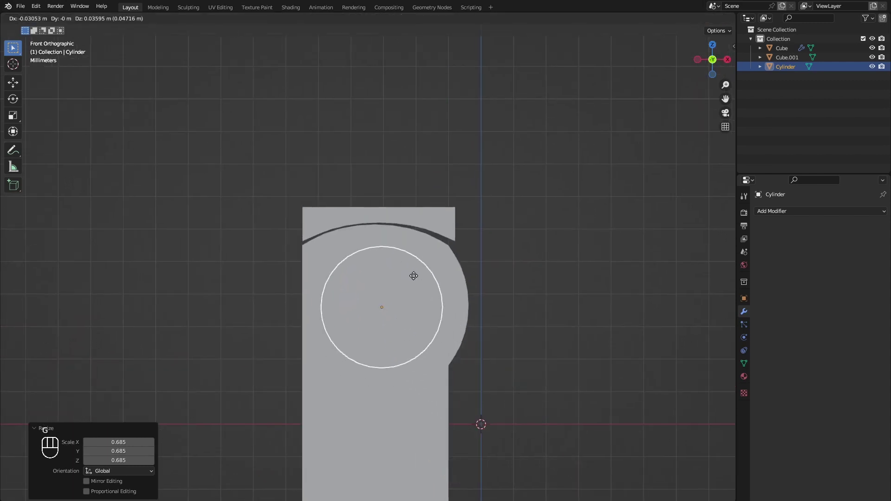
pyautogui.press('s')
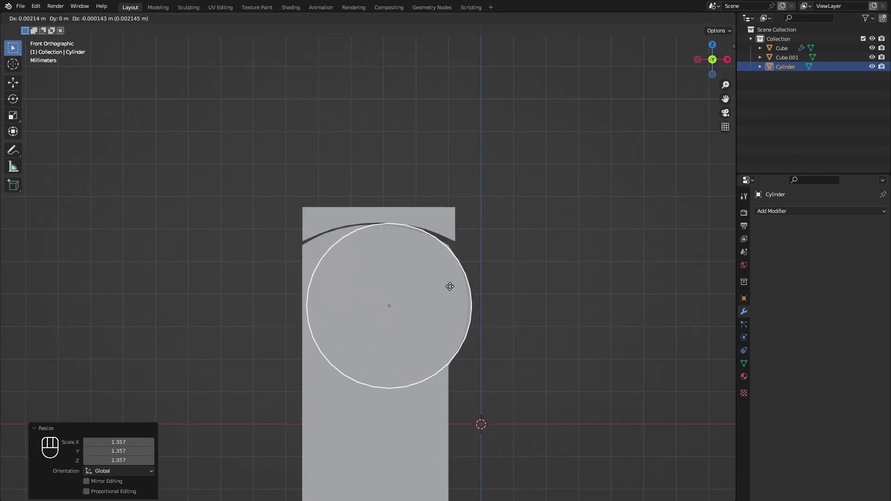
pyautogui.click(450, 286)
pyautogui.moveTo(450, 286); pyautogui.dragTo(438, 344, button='middle')
# Slide the disc along Y into the gap between the legs and shade it smooth
pyautogui.press('g')
pyautogui.press('y')
pyautogui.click(444, 344)
pyautogui.click(622, 304)
pyautogui.click(393, 309)
pyautogui.rightClick(392, 311)
pyautogui.click(393, 310)
pyautogui.click(620, 322)
pyautogui.moveTo(591, 313); pyautogui.dragTo(418, 342, button='middle')
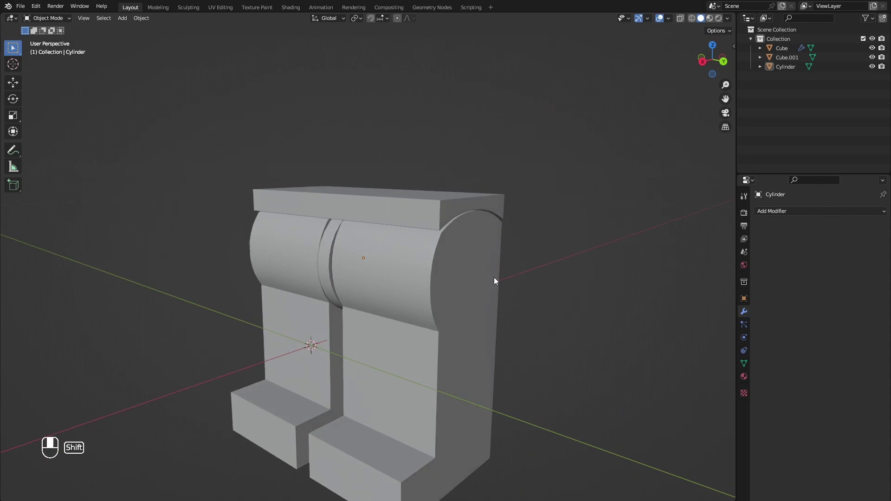
# Add a cube for the torso and shift it about -0.034 m along X, in line with the legs
pyautogui.keyDown('shift'); pyautogui.moveTo(493, 277); pyautogui.dragTo(578, 360, button='middle'); pyautogui.keyUp('shift')
pyautogui.hotkey('shift', 's')
pyautogui.click(631, 204)
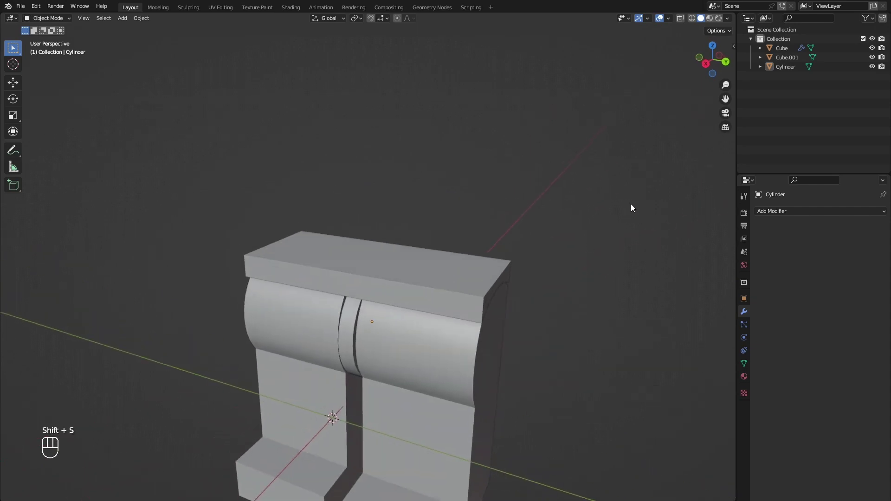
pyautogui.hotkey('shift', 'a')
pyautogui.moveTo(602, 285)
pyautogui.click(668, 294)
pyautogui.moveTo(668, 294); pyautogui.dragTo(519, 364, button='middle')
pyautogui.press('g')
pyautogui.click(520, 363)
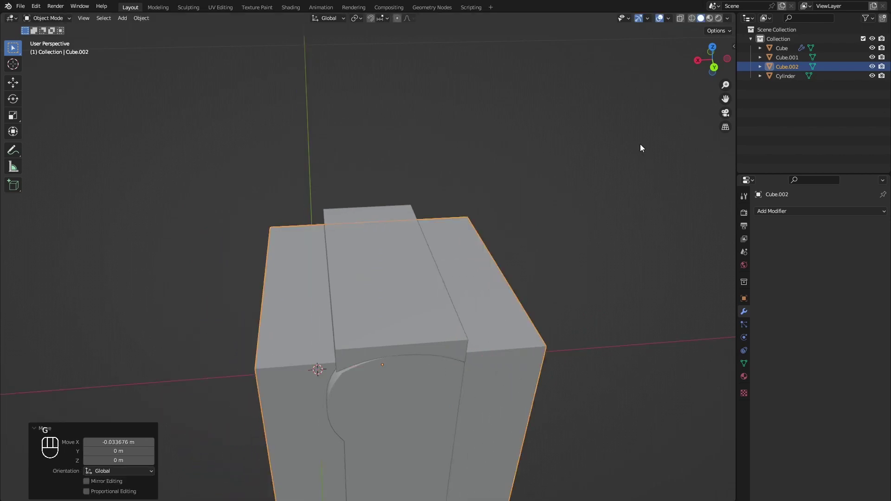
# Raise the torso cube about 0.122 m along Z onto the top of the hip slab
pyautogui.click(713, 67)
pyautogui.press('g')
pyautogui.press('z')
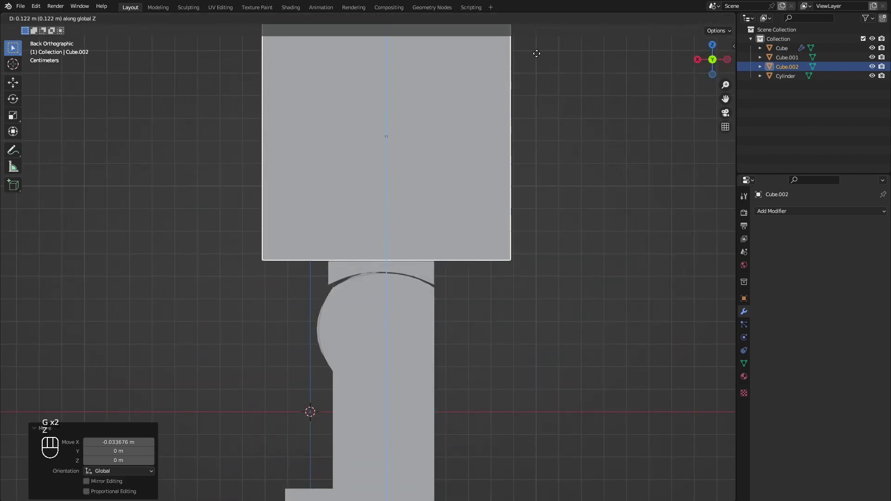
# Move the torso cube's front (+X) face about 0.027 m along -X to meet the hip slab's front edge
pyautogui.moveTo(535, 56); pyautogui.dragTo(407, 298, button='middle')
pyautogui.press('Tab')
pyautogui.press('3')
pyautogui.click(345, 282)
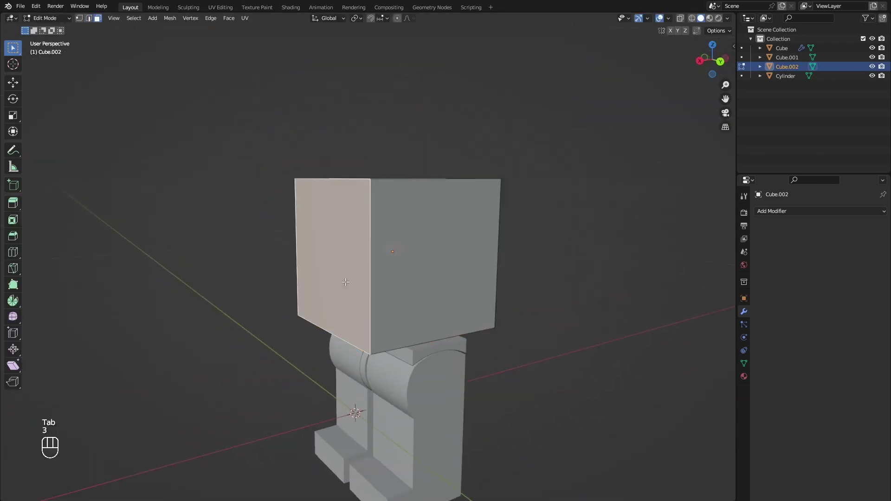
pyautogui.click(713, 76)
pyautogui.press('g')
pyautogui.press('x')
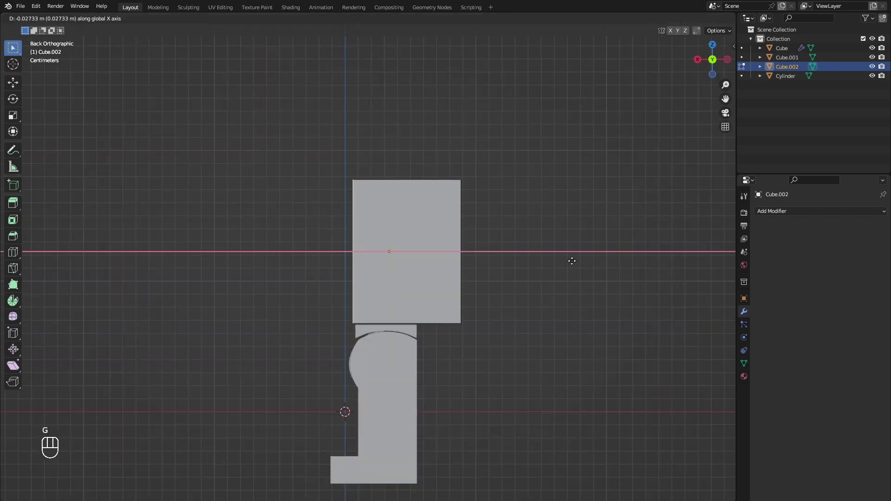
pyautogui.click(573, 261)
# Move the torso block's back (-X) face about 0.034 m along X to match the hip slab's depth, and return to Object Mode
pyautogui.moveTo(490, 339); pyautogui.dragTo(459, 277, button='middle')
pyautogui.click(707, 61)
pyautogui.press('g')
pyautogui.press('x')
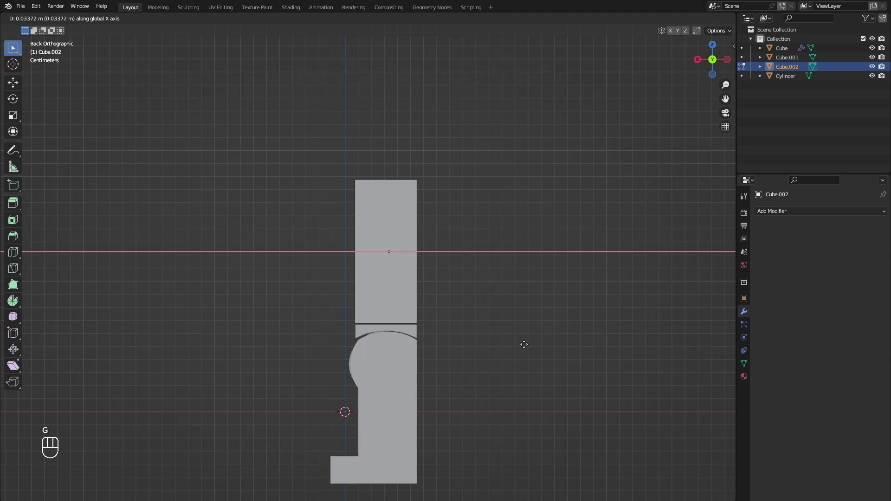
pyautogui.click(489, 338)
pyautogui.press('Tab')
# Lower the torso block about 0.001 m onto the hip slab and nudge it about -0.0003 m along X
pyautogui.scroll(5, 520, 334)
pyautogui.press('g')
pyautogui.press('z')
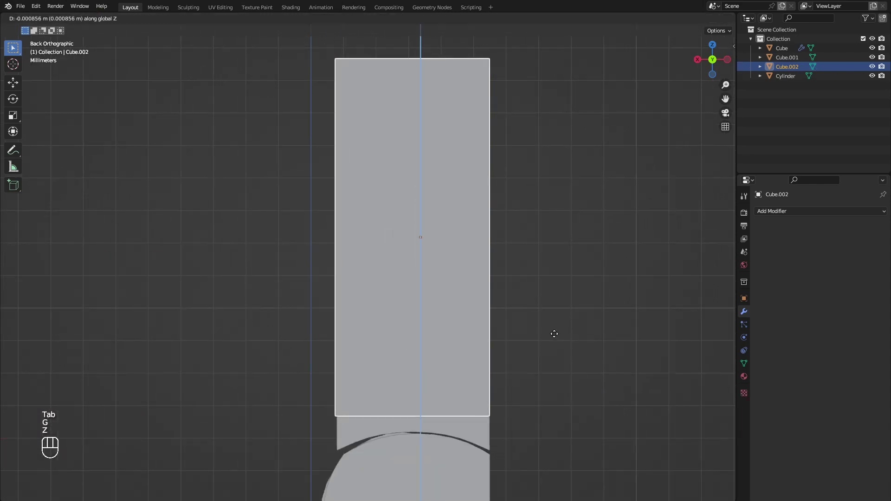
pyautogui.click(554, 334)
pyautogui.press('g')
pyautogui.press('x')
pyautogui.click(501, 352)
# Centre the torso block over the hip slab by moving it about 0.0055 m along Y
pyautogui.moveTo(501, 352)
pyautogui.mouseDown(button='middle')
pyautogui.moveTo(468, 357)
pyautogui.moveTo(515, 348)
pyautogui.mouseUp(button='middle')
pyautogui.scroll(-3, 469, 357)
pyautogui.click(712, 60)
pyautogui.press('g')
pyautogui.press('y')
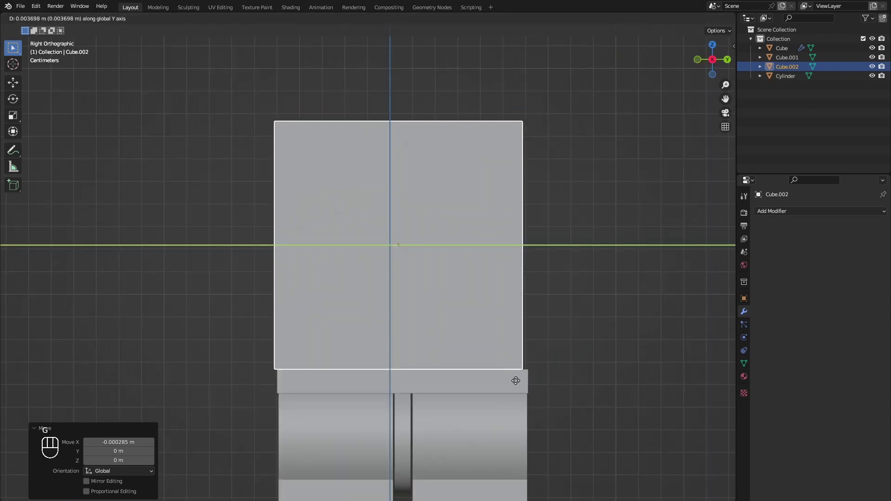
pyautogui.click(522, 378)
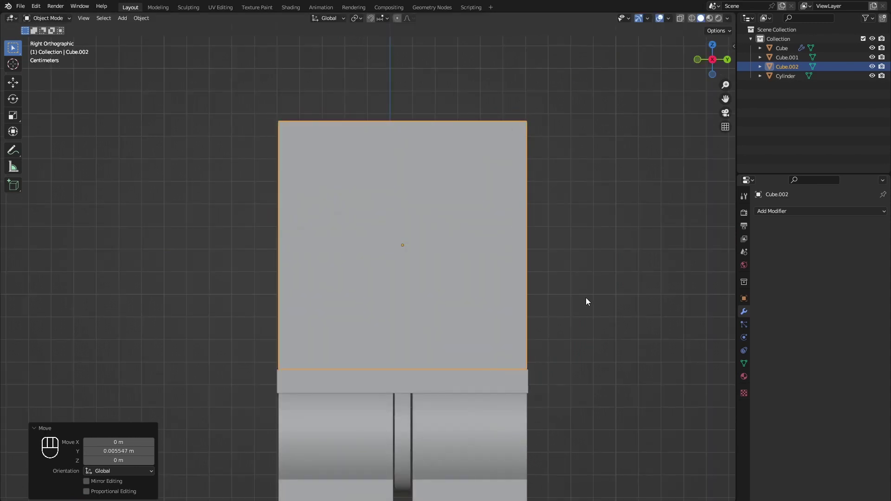
# Taper the torso by scaling its top vertices to about 0.765 along Y in wireframe
pyautogui.keyDown('shift'); pyautogui.moveTo(586, 297); pyautogui.dragTo(601, 341, button='middle'); pyautogui.keyUp('shift')
pyautogui.press('z')
pyautogui.press('1')
pyautogui.press('Tab')
pyautogui.press('1')
pyautogui.moveTo(593, 265); pyautogui.dragTo(257, 130)
pyautogui.press('s')
pyautogui.press('y')
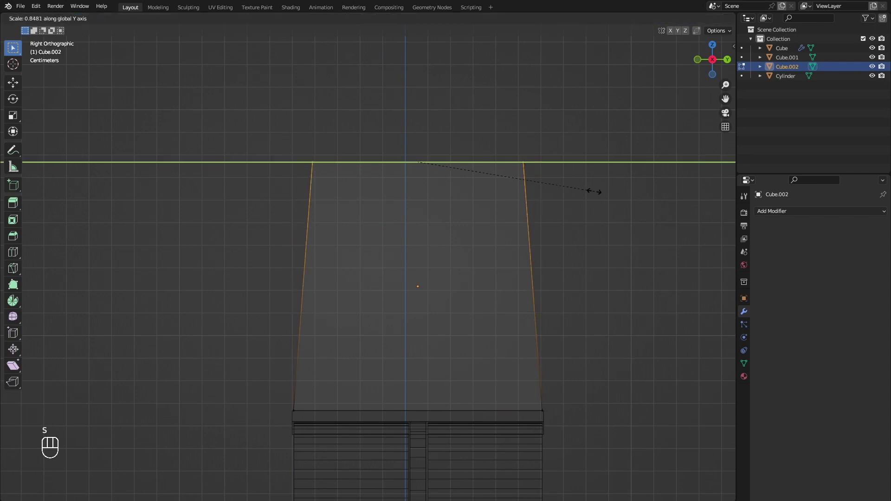
pyautogui.click(577, 194)
# Lower the torso's top vertices about 0.01 m along Z, then restore solid shading and Object Mode
pyautogui.press('g')
pyautogui.press('z')
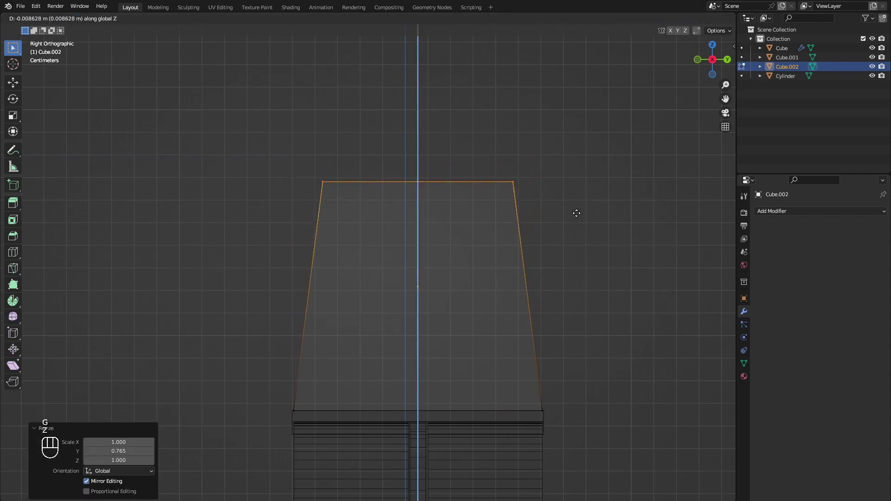
pyautogui.click(576, 219)
pyautogui.moveTo(532, 260)
pyautogui.mouseDown(button='middle')
pyautogui.moveTo(513, 264)
pyautogui.moveTo(565, 269)
pyautogui.mouseUp(button='middle')
pyautogui.press('z')
pyautogui.click(580, 269)
pyautogui.press('Tab')
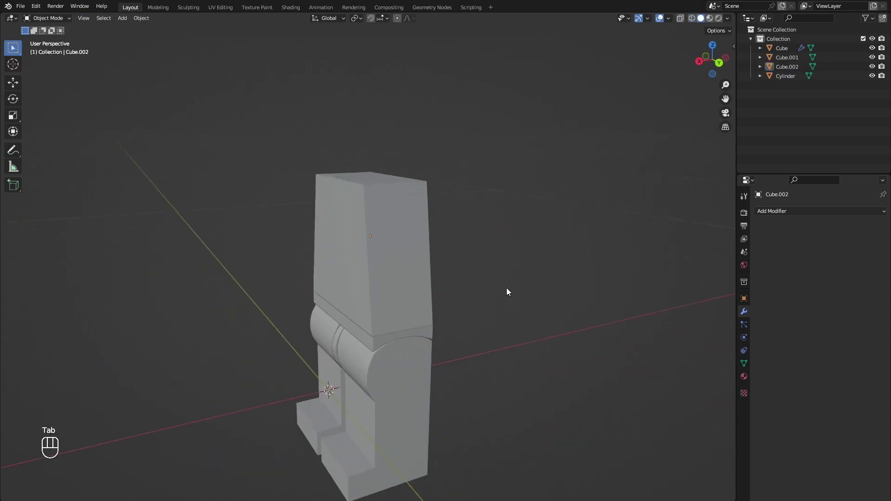
pyautogui.moveTo(507, 291); pyautogui.dragTo(486, 281, button='middle')
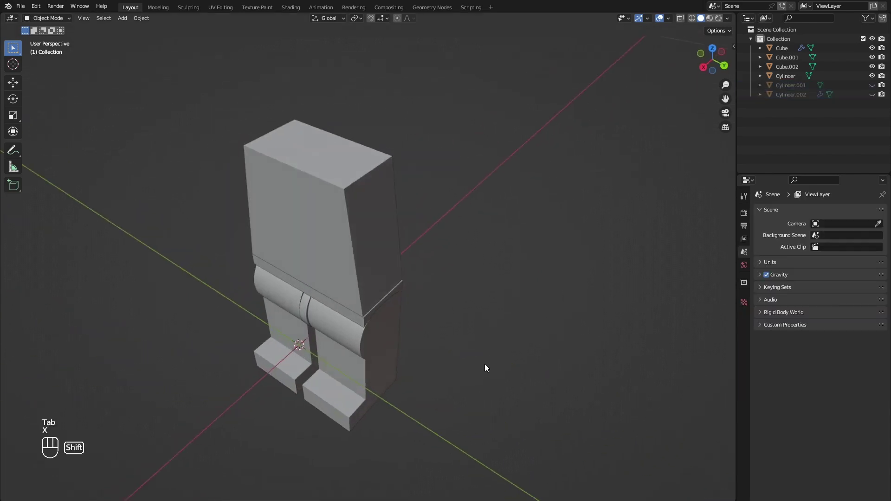
# Add a cylinder for the arm, scale it to about 0.032, and place it beside the hip on the +Y side
pyautogui.hotkey('shift', 'a')
pyautogui.moveTo(487, 334)
pyautogui.click(529, 381)
pyautogui.press('s')
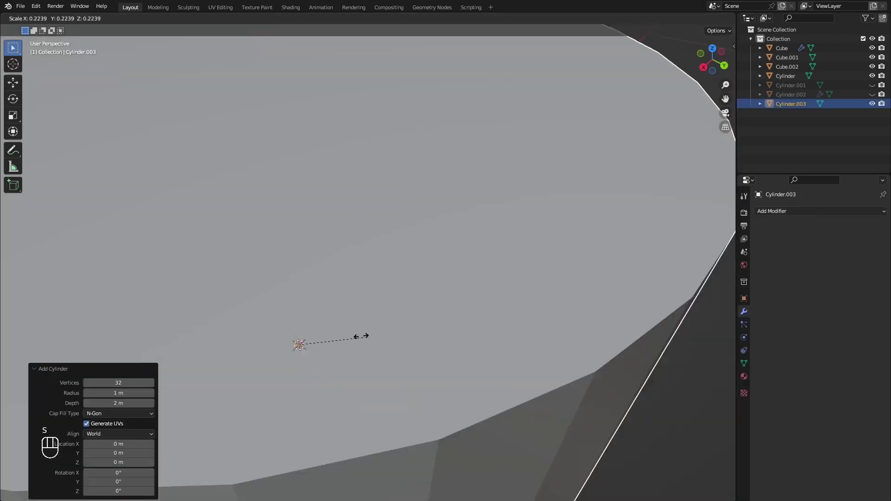
pyautogui.click(291, 345)
pyautogui.press('g')
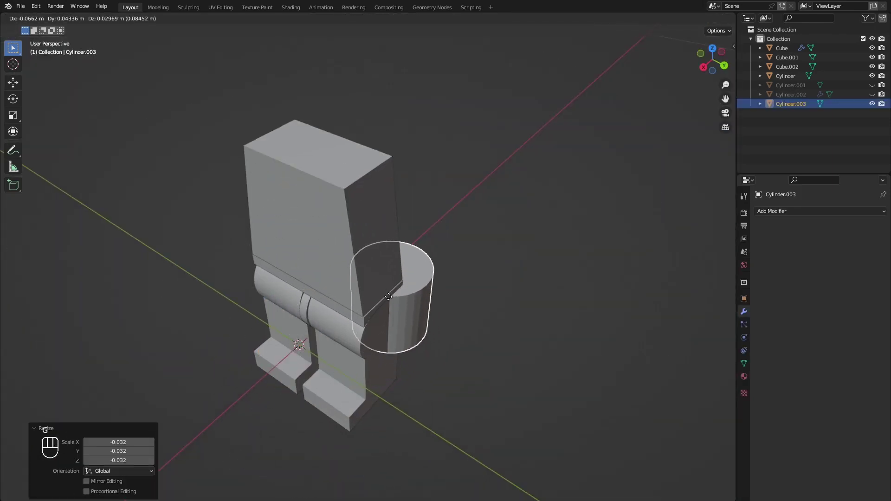
pyautogui.click(383, 296)
pyautogui.press('g')
pyautogui.hotkey('shift', 'z')
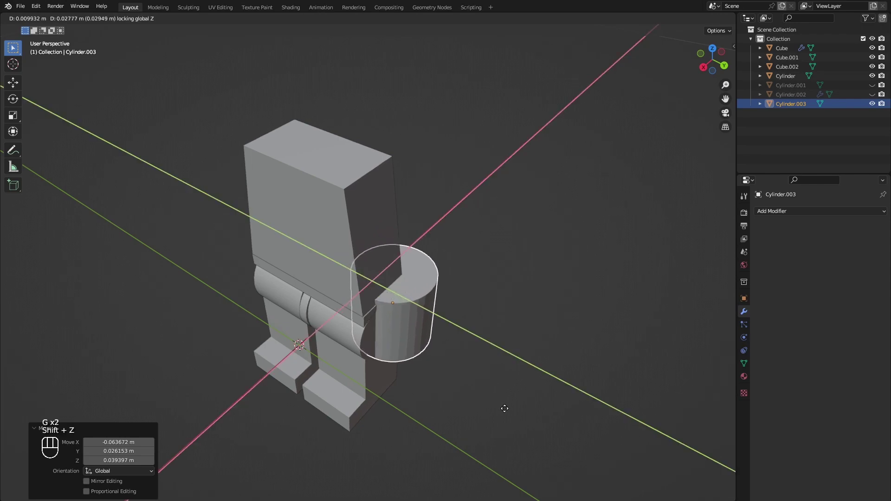
pyautogui.click(504, 408)
# Flatten the arm cylinder along Z into a disc shrunk to about 0.58, and reposition it along X beside the hip
pyautogui.press('s')
pyautogui.press('z')
pyautogui.moveTo(398, 328); pyautogui.dragTo(464, 387, button='middle')
pyautogui.press('s')
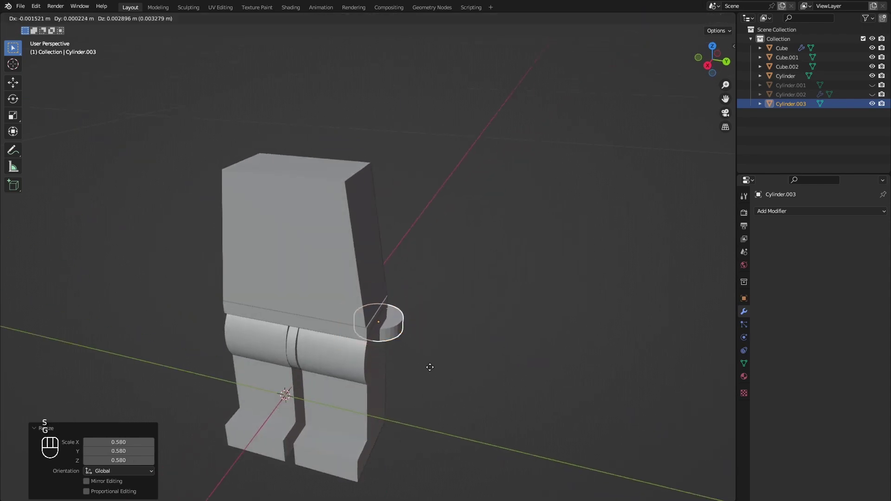
pyautogui.click(459, 326)
pyautogui.press('g')
pyautogui.moveTo(459, 327); pyautogui.dragTo(426, 372, button='middle')
pyautogui.press('x')
pyautogui.click(427, 349)
# Tilt the arm disc about the Y axis and reposition it next to the torso's lower side
pyautogui.scroll(2, 406, 364)
pyautogui.press('r')
pyautogui.press('y')
pyautogui.click(392, 374)
pyautogui.press('g')
pyautogui.click(493, 376)
pyautogui.click(477, 383)
# Extrude the disc's top face about 0.036 m up along Z, then lower that face about 0.008 m
pyautogui.press('Tab')
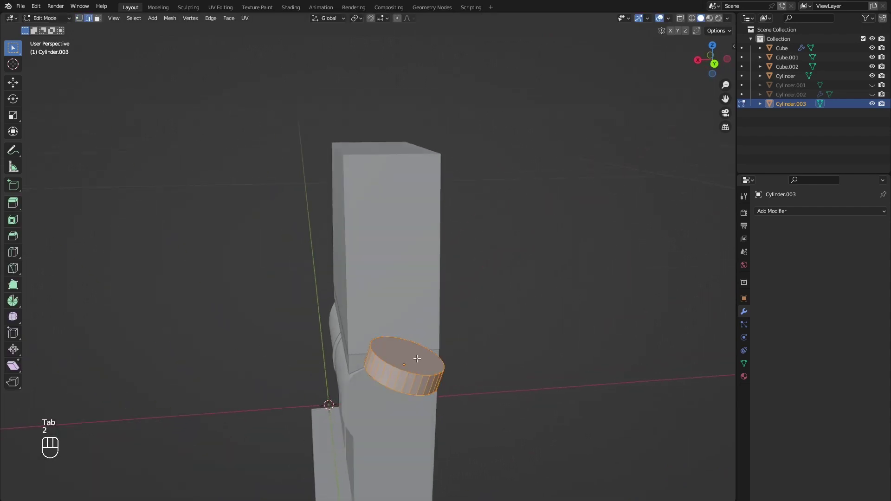
pyautogui.press('3')
pyautogui.press('e')
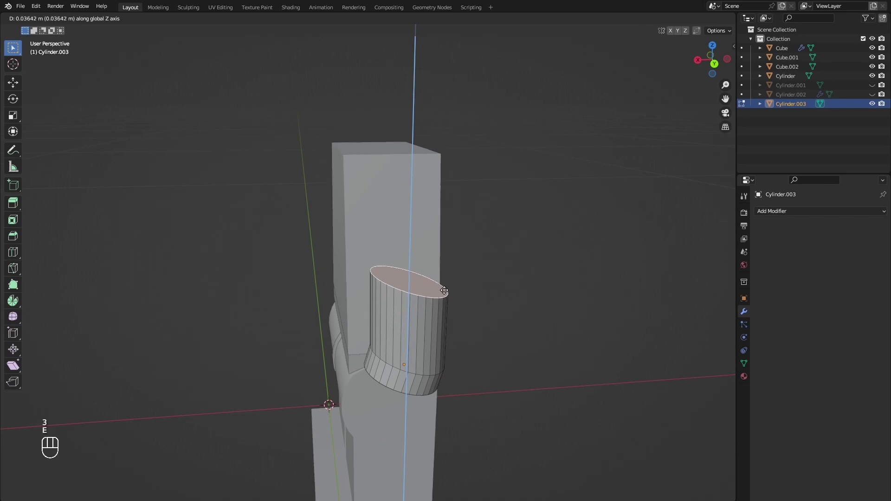
pyautogui.click(444, 290)
pyautogui.moveTo(483, 317); pyautogui.dragTo(472, 338, button='middle')
pyautogui.press('g')
pyautogui.click(473, 339)
# Rotate the arm's top face about 17° about X and shift it about 0.007 m toward the torso
pyautogui.moveTo(396, 346); pyautogui.dragTo(537, 342, button='middle')
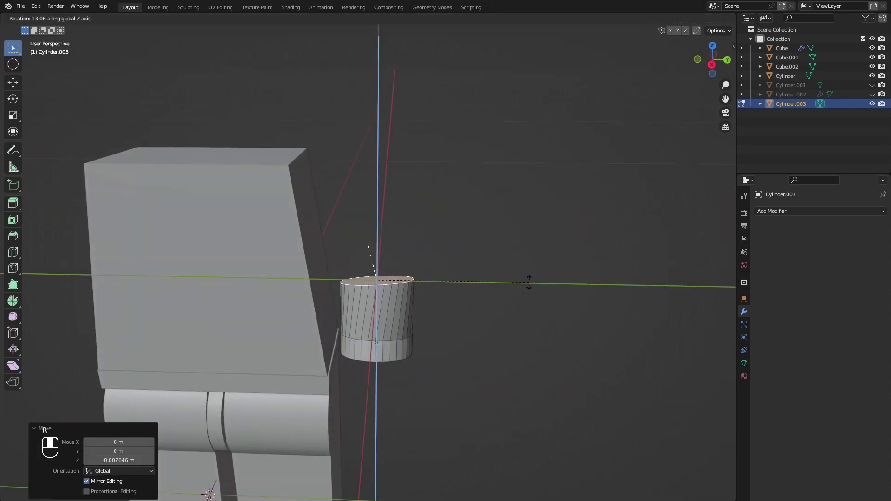
pyautogui.press('x')
pyautogui.click(522, 272)
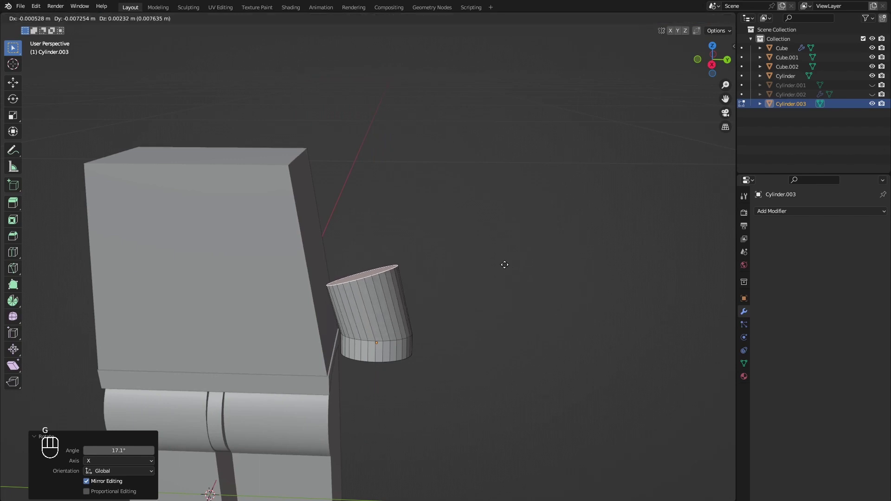
pyautogui.click(504, 265)
# Extrude the arm's top face about 0.039 m for the upper arm and rotate it about 37.6° about X
pyautogui.press('e')
pyautogui.moveTo(427, 239); pyautogui.dragTo(431, 245, button='middle')
pyautogui.press('r')
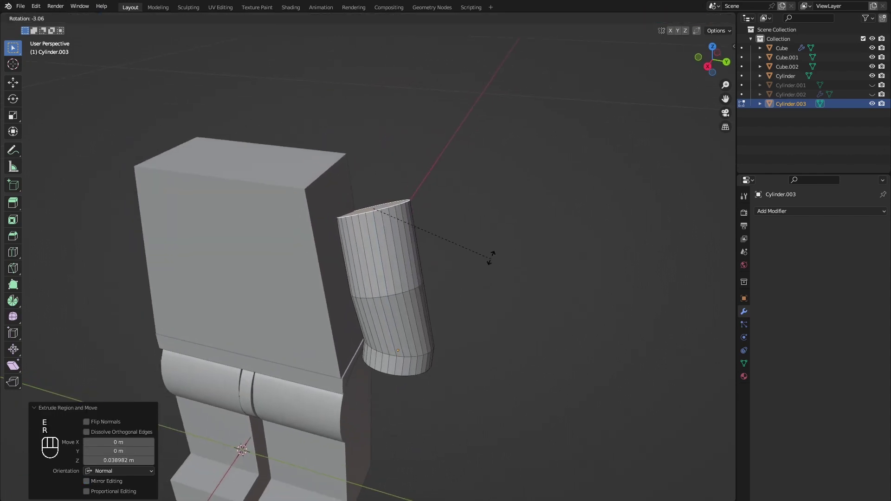
pyautogui.press('x')
pyautogui.click(471, 191)
# Enlarge the upper arm's end face about 1.2 times and move it against the torso's side as the shoulder
pyautogui.press('s')
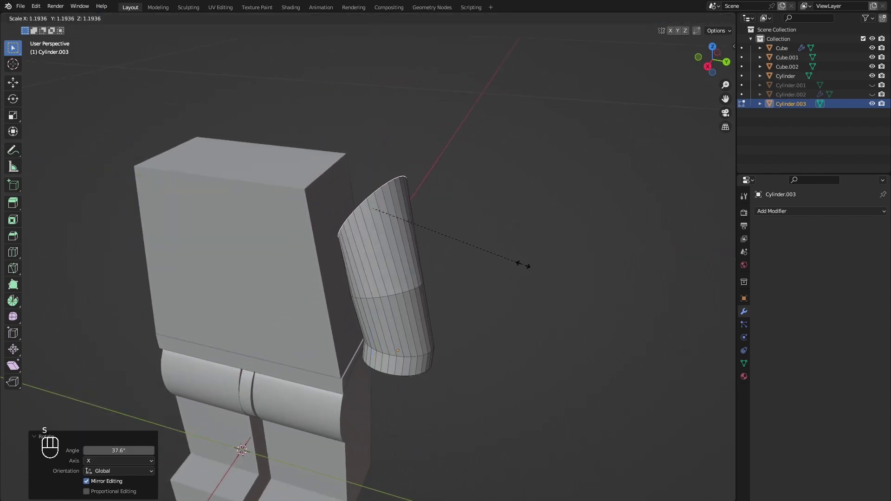
pyautogui.click(523, 264)
pyautogui.press('g')
pyautogui.click(456, 274)
# Bevel the edge loop at the arm's elbow to round the bend
pyautogui.moveTo(455, 274); pyautogui.dragTo(268, 313, button='middle')
pyautogui.press('2')
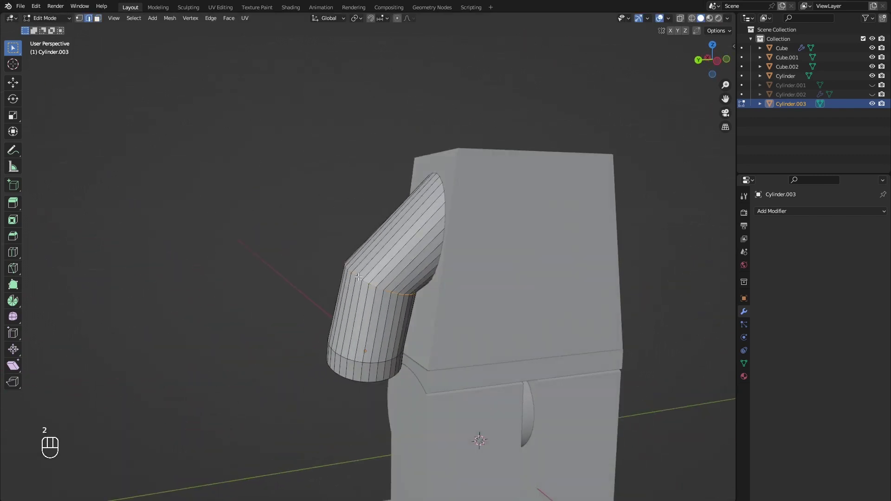
pyautogui.click(426, 371)
# Reposition the vertices at the arm's lower end in wireframe, then restore solid shading and Object Mode
pyautogui.moveTo(260, 355)
pyautogui.mouseDown(button='middle')
pyautogui.moveTo(363, 358)
pyautogui.moveTo(301, 370)
pyautogui.mouseUp(button='middle')
pyautogui.press('z')
pyautogui.press('1')
pyautogui.moveTo(286, 330); pyautogui.dragTo(440, 416)
pyautogui.moveTo(402, 401)
pyautogui.mouseDown(button='middle')
pyautogui.moveTo(498, 391)
pyautogui.moveTo(504, 378)
pyautogui.mouseUp(button='middle')
pyautogui.press('g')
pyautogui.click(445, 392)
pyautogui.press('3')
pyautogui.moveTo(411, 365); pyautogui.dragTo(450, 370, button='middle')
pyautogui.press('z')
pyautogui.press('Tab')
# Shade the arm smooth and deselect it
pyautogui.rightClick(390, 307)
pyautogui.click(390, 307)
pyautogui.moveTo(389, 307)
pyautogui.mouseDown(button='middle')
pyautogui.moveTo(314, 324)
pyautogui.moveTo(413, 338)
pyautogui.moveTo(423, 348)
pyautogui.mouseUp(button='middle')
pyautogui.rightClick(377, 315)
pyautogui.click(374, 324)
pyautogui.click(463, 341)
# Add a cylinder mesh and scale it down to about 0.028 of its original size
pyautogui.scroll(-4, 463, 341)
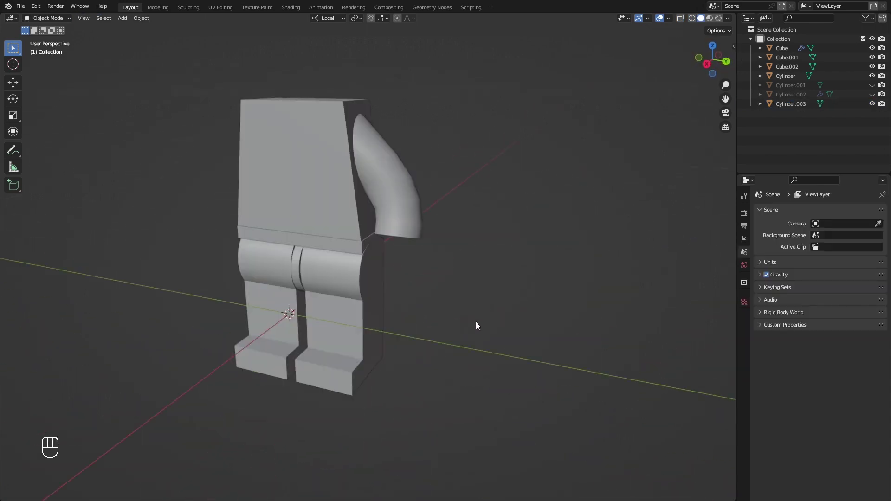
pyautogui.moveTo(475, 322); pyautogui.dragTo(461, 335, button='middle')
pyautogui.hotkey('shift', 'a')
pyautogui.moveTo(465, 335)
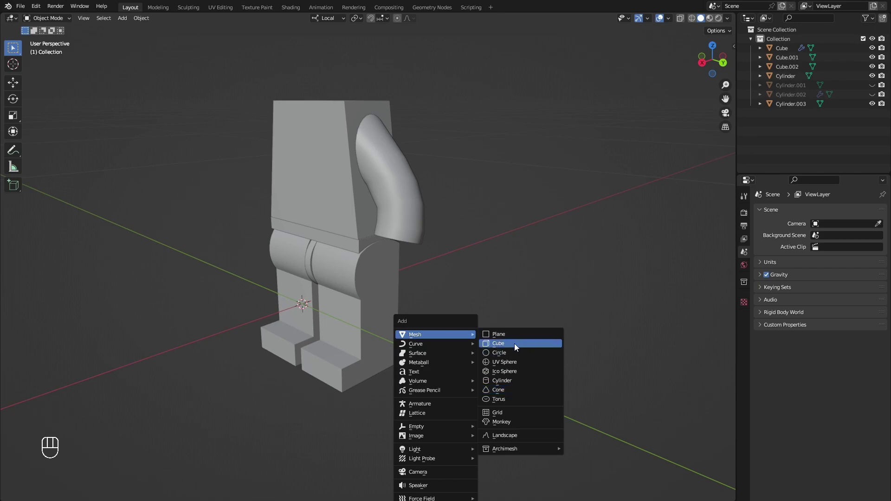
pyautogui.hotkey('shift', 'a')
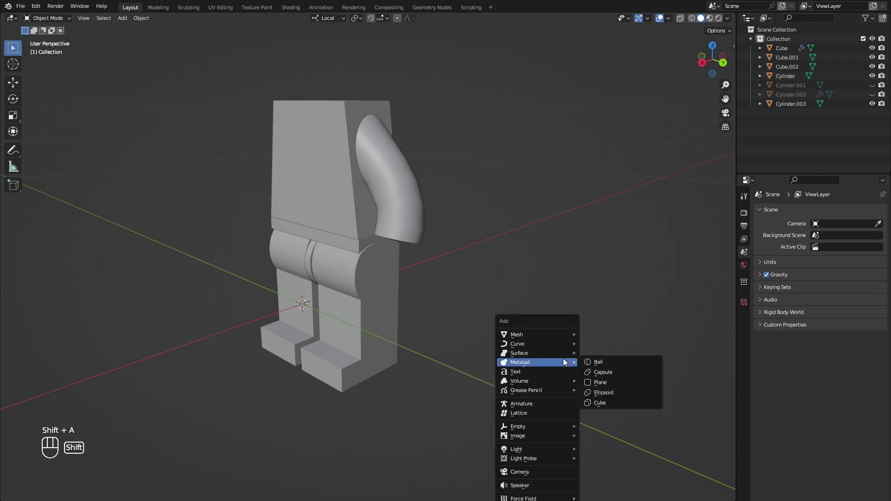
pyautogui.moveTo(579, 338)
pyautogui.click(616, 377)
pyautogui.press('s')
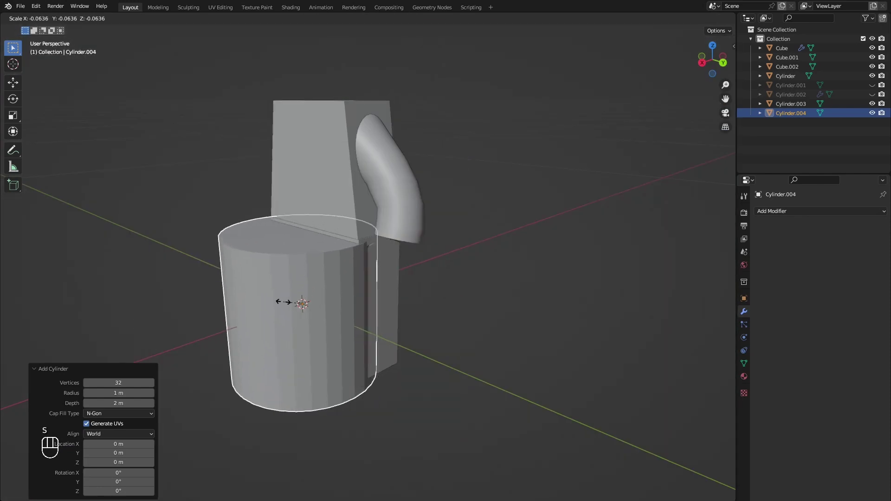
pyautogui.click(313, 305)
# Move the small cylinder below the arm's lower end in the back view and scale it to about 0.789
pyautogui.press('ctrl+KP_1')
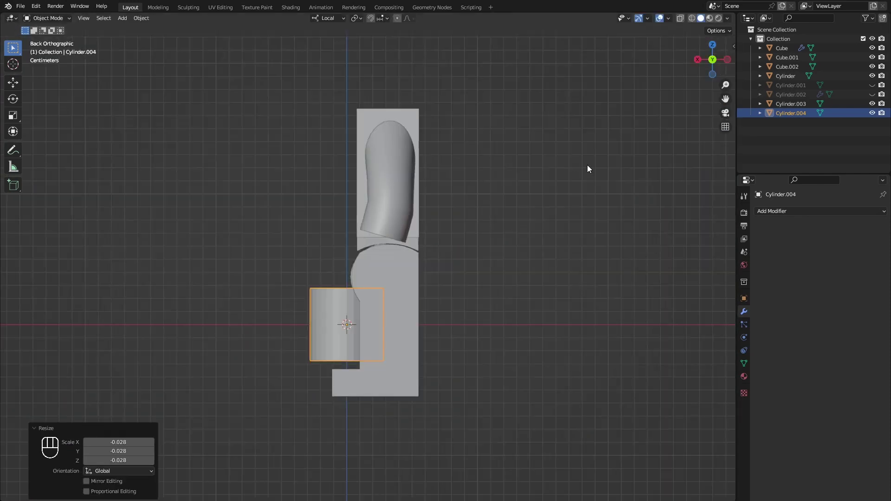
pyautogui.press('s')
pyautogui.press('g')
pyautogui.click(482, 232)
pyautogui.scroll(3, 464, 234)
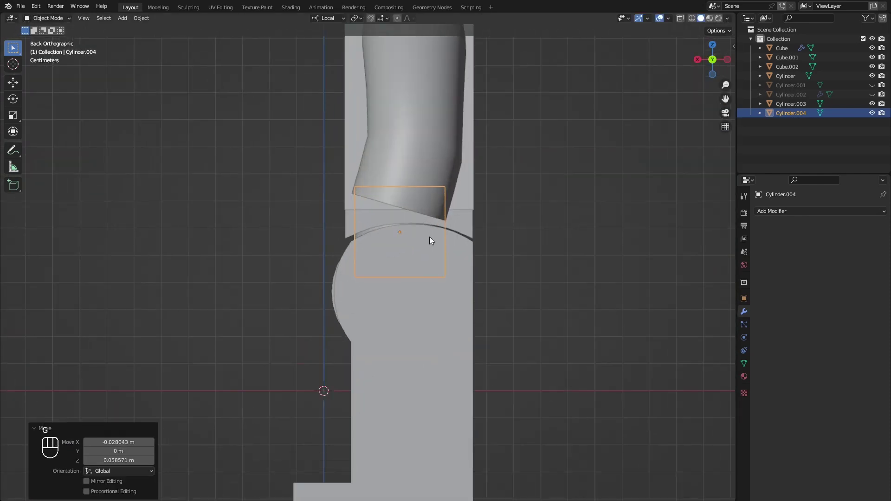
pyautogui.press('s')
pyautogui.click(491, 263)
# Rotate the cylinder about 18.3° to match the forearm's tilt and move it into the arm's open end as the wrist
pyautogui.press('r')
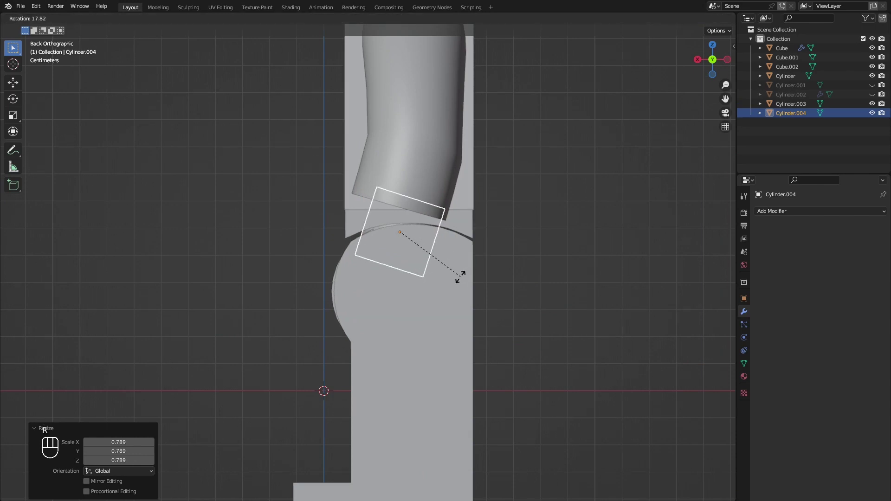
pyautogui.click(463, 280)
pyautogui.press('g')
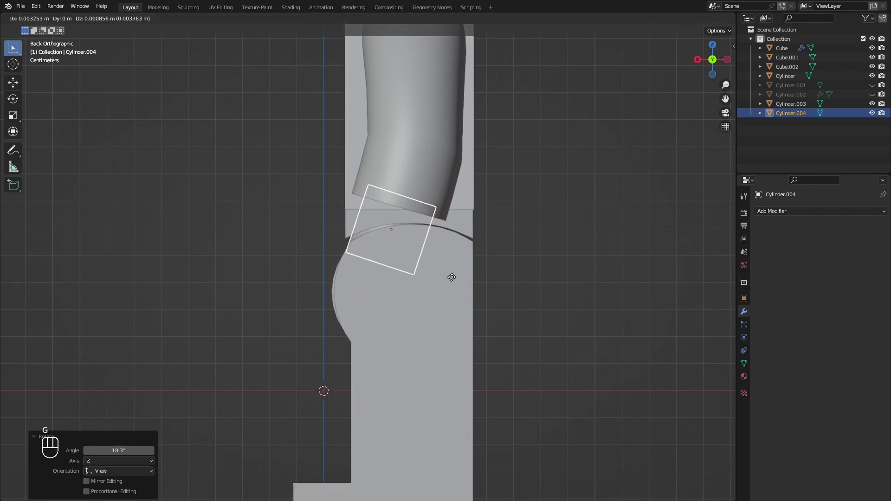
pyautogui.click(451, 277)
pyautogui.moveTo(451, 278); pyautogui.dragTo(353, 285, button='middle')
pyautogui.press('g')
pyautogui.press('y')
pyautogui.click(561, 310)
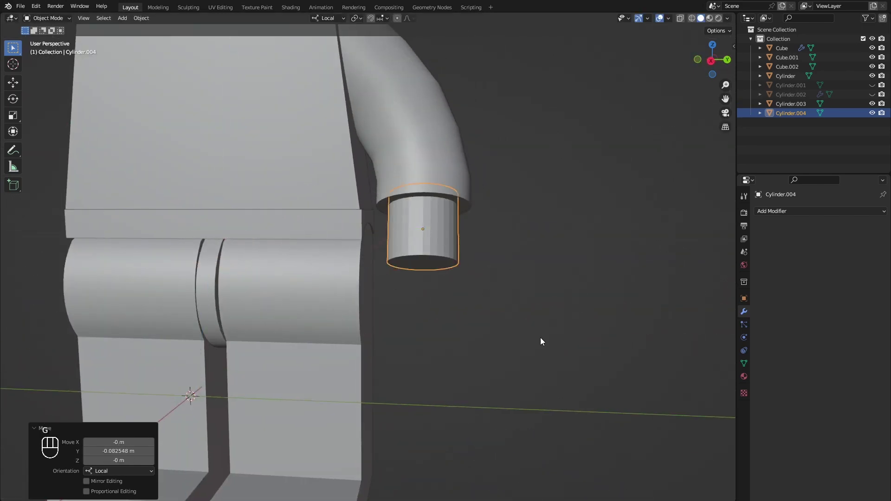
# Shorten the wrist cylinder by moving its lower end face about 0.0125 m along the local Z axis, returning to Object Mode
pyautogui.moveTo(540, 341); pyautogui.dragTo(443, 291, button='middle')
pyautogui.scroll(4, 439, 281)
pyautogui.press('Tab')
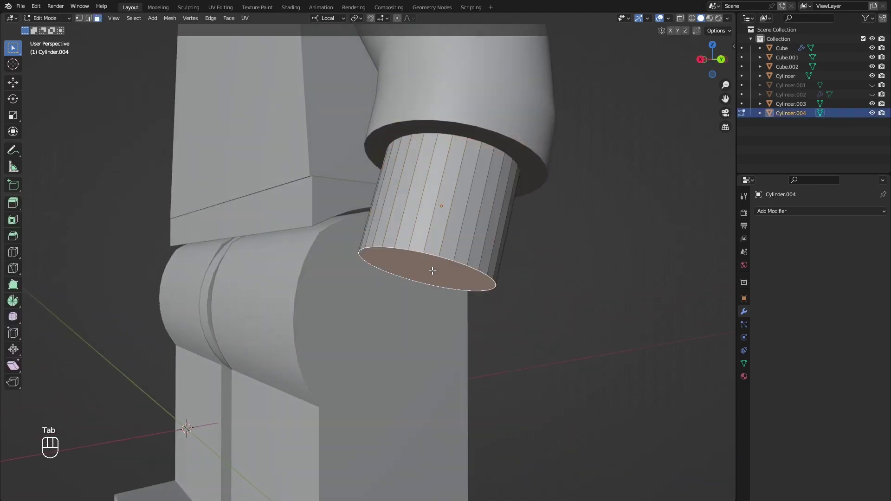
pyautogui.click(335, 19)
pyautogui.click(315, 58)
pyautogui.moveTo(435, 272); pyautogui.dragTo(419, 262, button='middle')
pyautogui.press('g')
pyautogui.press('z')
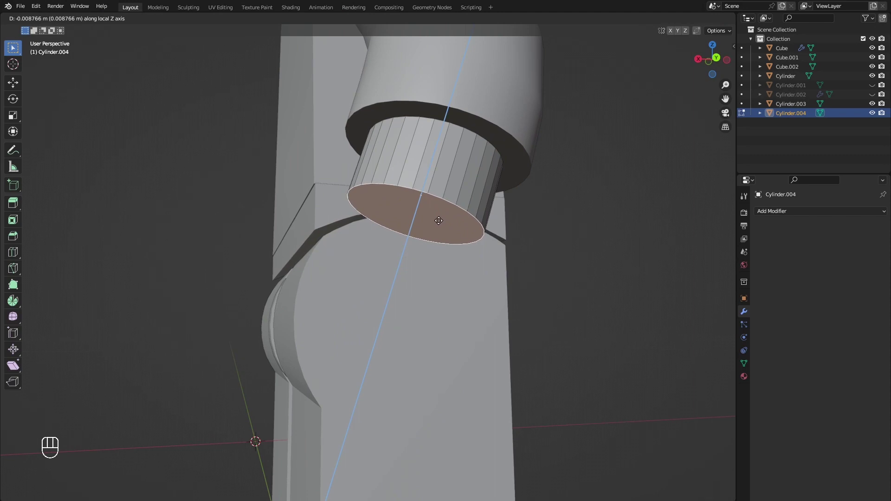
pyautogui.click(456, 203)
pyautogui.moveTo(455, 204); pyautogui.dragTo(475, 254, button='middle')
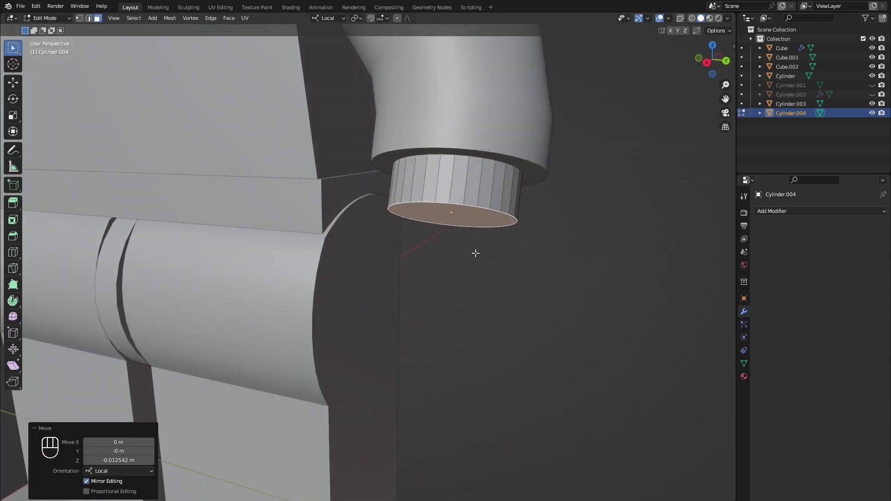
pyautogui.scroll(-5, 472, 269)
pyautogui.press('Tab')
# Apply Shade Auto Smooth to the wrist cylinder
pyautogui.click(465, 294)
pyautogui.moveTo(465, 296); pyautogui.dragTo(423, 263, button='middle')
pyautogui.click(336, 211)
pyautogui.rightClick(340, 214)
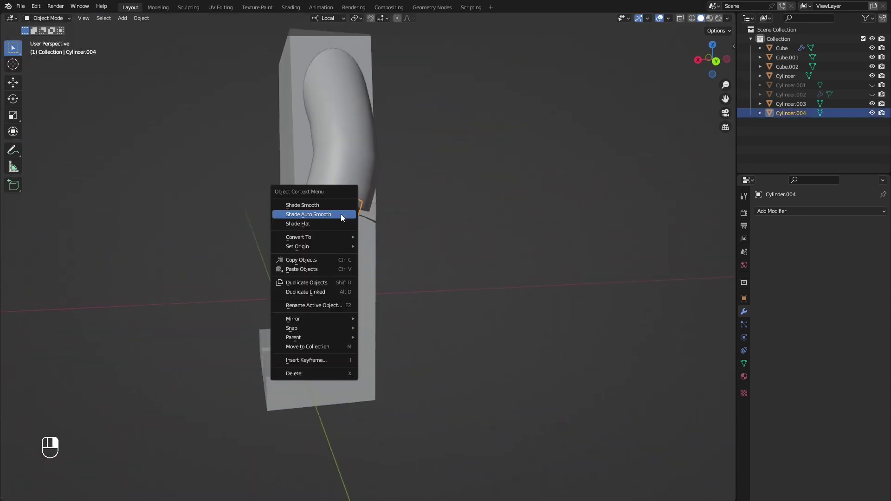
pyautogui.click(340, 214)
pyautogui.scroll(5, 330, 217)
pyautogui.moveTo(311, 160); pyautogui.dragTo(280, 252, button='middle')
pyautogui.hotkey('shift', 'd')
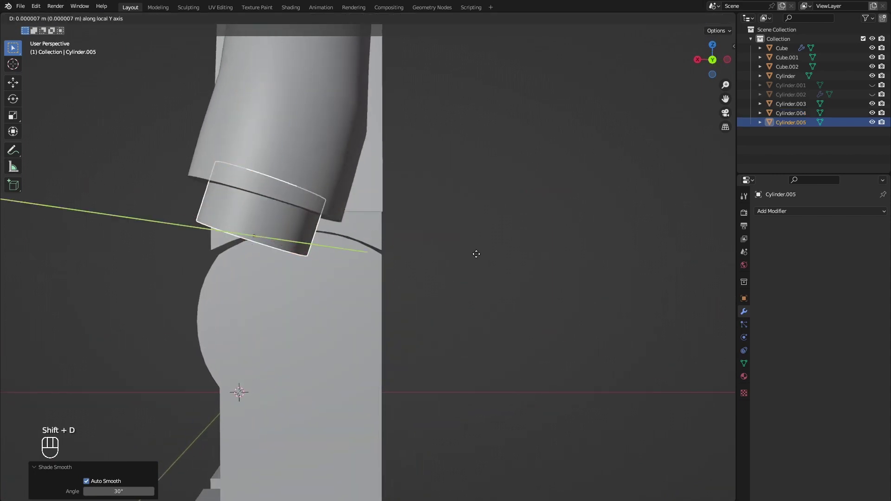
pyautogui.press('Escape')
pyautogui.press('x')
pyautogui.click(463, 258)
# Add another cylinder for the hand and scale it down to about 0.041
pyautogui.scroll(-3, 435, 292)
pyautogui.moveTo(435, 294)
pyautogui.mouseDown(button='middle')
pyautogui.moveTo(473, 344)
pyautogui.moveTo(434, 306)
pyautogui.mouseUp(button='middle')
pyautogui.hotkey('shift', 'a')
pyautogui.click(492, 333)
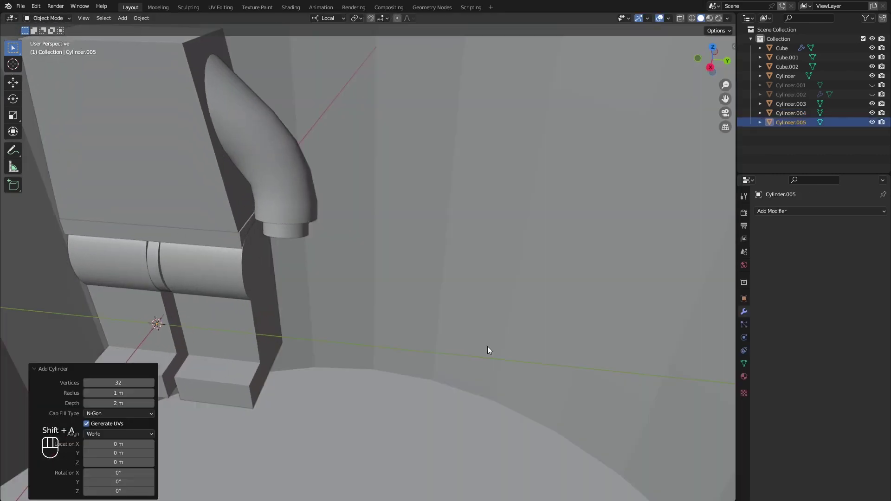
pyautogui.press('s')
pyautogui.click(155, 332)
# Move the new cylinder about 0.173 m along Y beside the figure and flatten it to about 0.189 along local Z
pyautogui.press('g')
pyautogui.middleClick(297, 346)
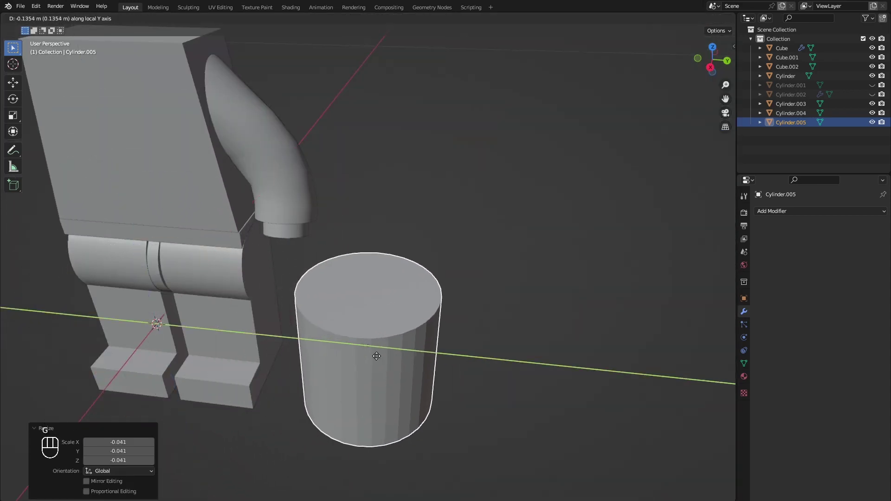
pyautogui.click(483, 380)
pyautogui.keyDown('shift'); pyautogui.moveTo(514, 398); pyautogui.dragTo(449, 318, button='middle'); pyautogui.keyUp('shift')
pyautogui.press('s')
pyautogui.press('z')
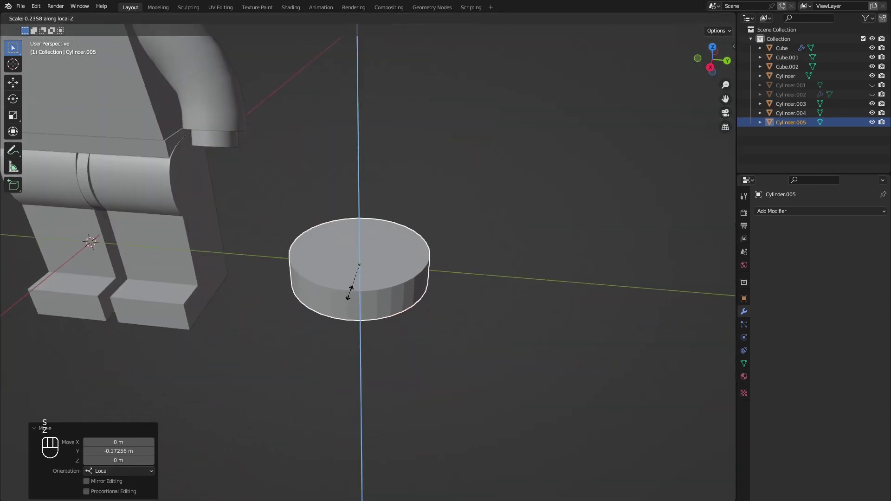
pyautogui.click(513, 188)
# Delete the vertices on the disc's positive-X side in wireframe top view to form an open C-shaped band, then restore solid shading in Object Mode
pyautogui.click(711, 48)
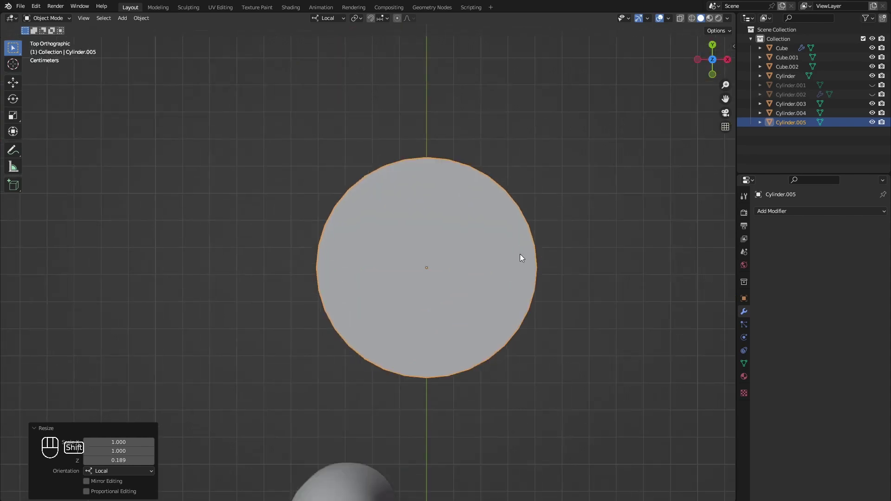
pyautogui.press('z')
pyautogui.click(440, 272)
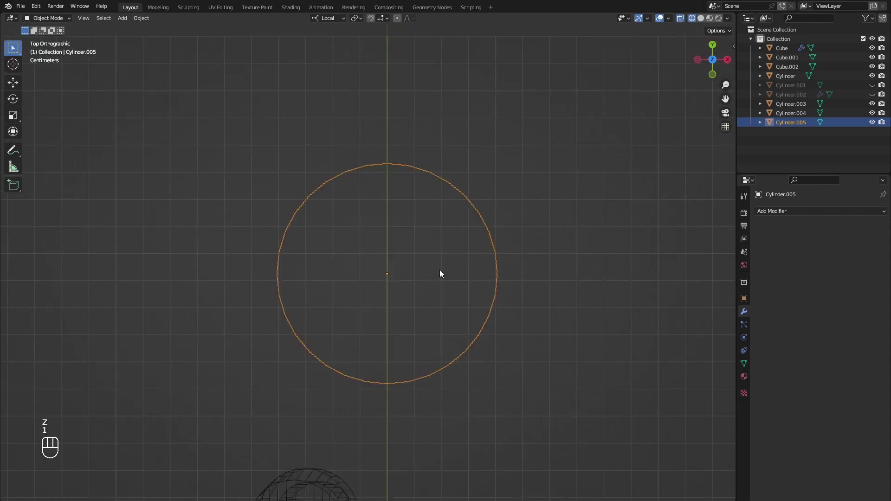
pyautogui.press('Tab')
pyautogui.press('1')
pyautogui.moveTo(523, 338); pyautogui.dragTo(479, 195)
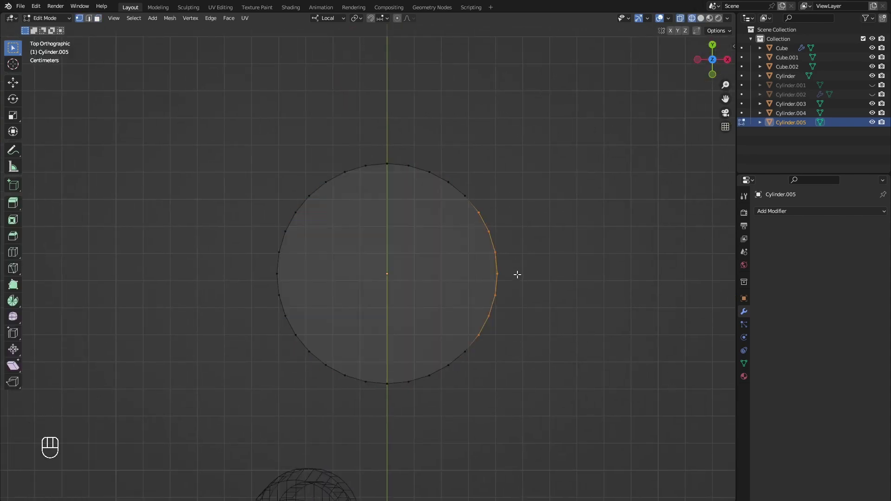
pyautogui.press('x')
pyautogui.click(511, 287)
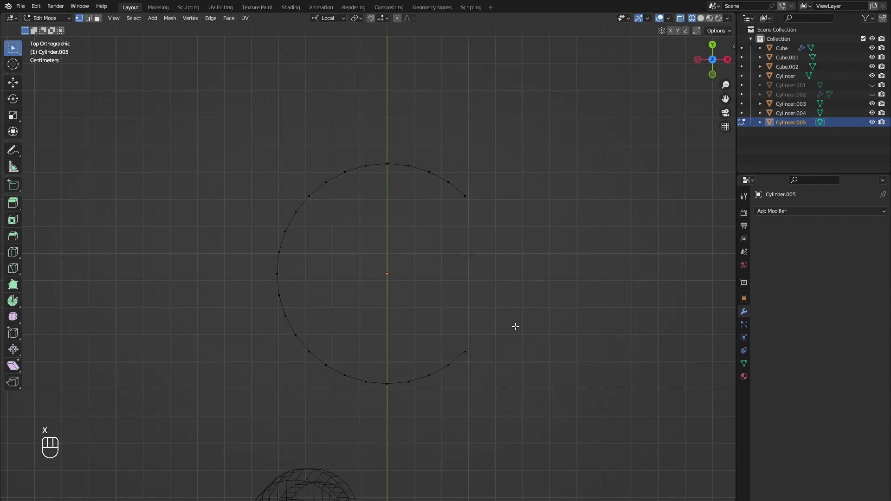
pyautogui.press('Tab')
pyautogui.moveTo(499, 274)
pyautogui.mouseDown(button='middle')
pyautogui.moveTo(394, 235)
pyautogui.moveTo(507, 313)
pyautogui.mouseUp(button='middle')
pyautogui.press('z')
pyautogui.click(459, 252)
pyautogui.scroll(-1, 506, 304)
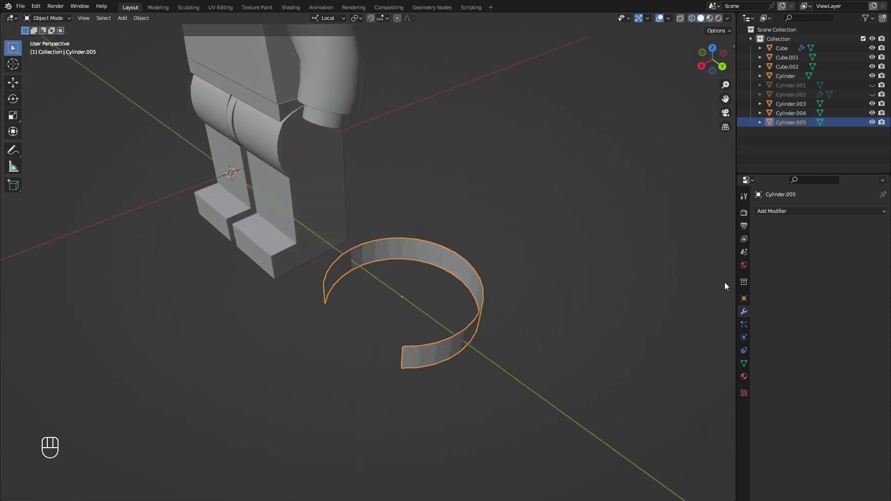
# Add Subdivision Surface and Solidify modifiers to the C-shaped band, with a Solidify thickness of 0.49 m
pyautogui.click(775, 215)
pyautogui.click(715, 379)
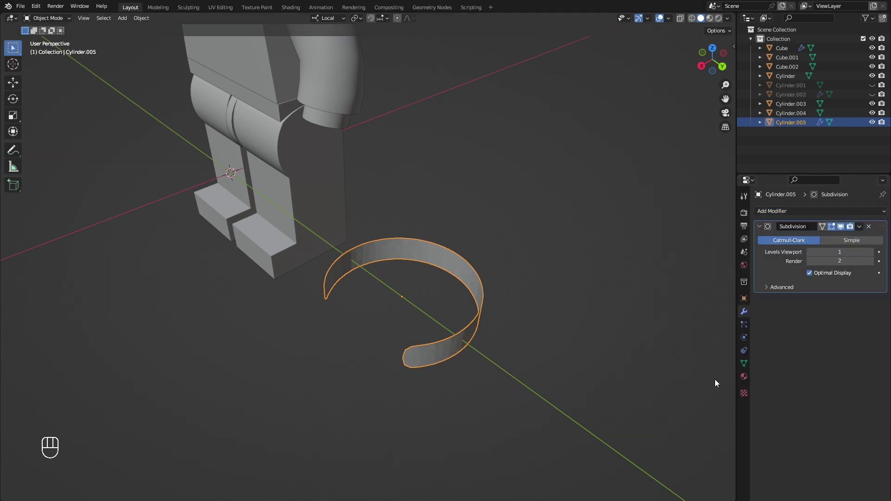
pyautogui.click(847, 211)
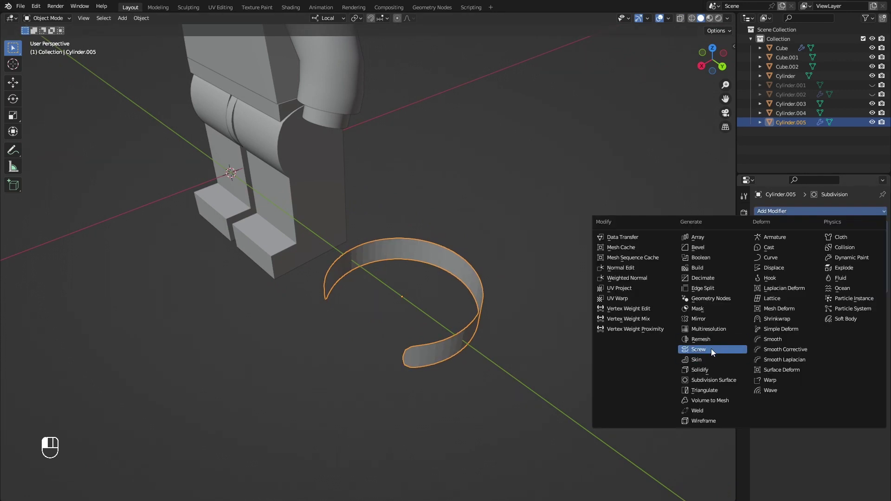
pyautogui.click(722, 369)
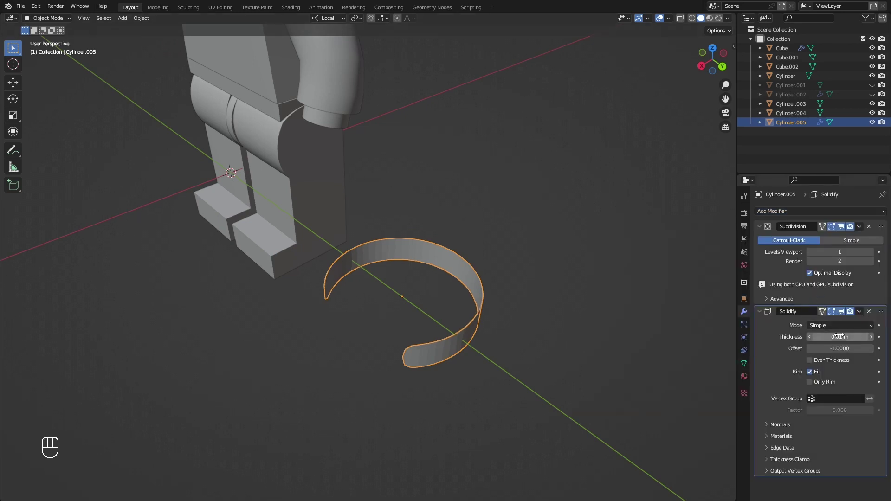
pyautogui.moveTo(839, 336); pyautogui.dragTo(872, 336)
# Apply Shade Auto Smooth to the thickened C-shaped hand
pyautogui.rightClick(468, 307)
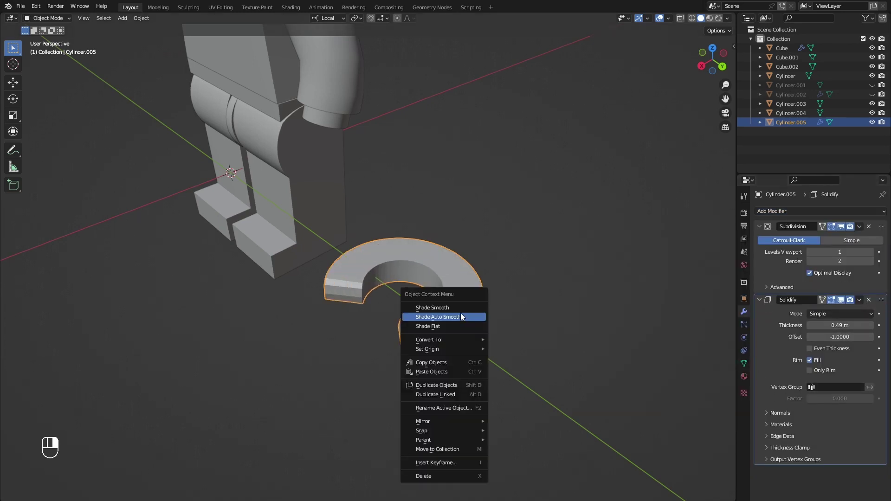
pyautogui.click(456, 309)
pyautogui.rightClick(457, 310)
pyautogui.click(450, 319)
# Rotate the hand about -72.8° in the back view to match the forearm's tilt and move it toward the wrist
pyautogui.moveTo(636, 278); pyautogui.dragTo(547, 297, button='middle')
pyautogui.click(725, 63)
pyautogui.press('r')
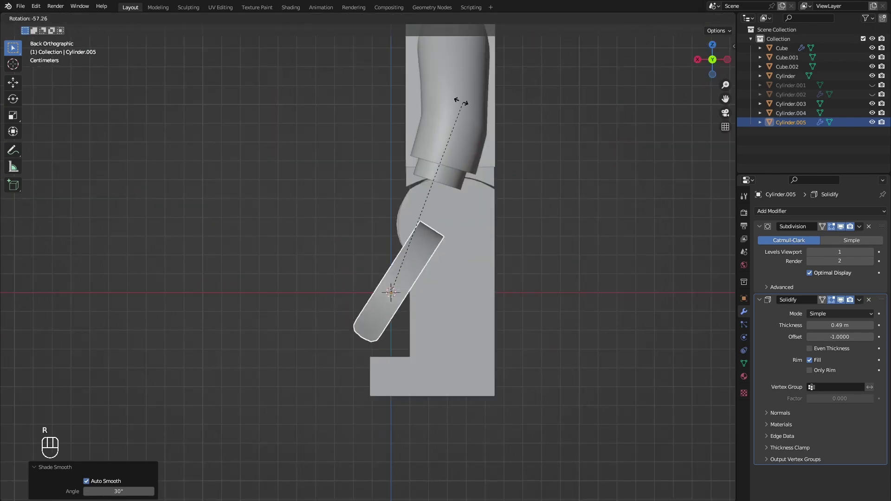
pyautogui.click(416, 96)
pyautogui.press('g')
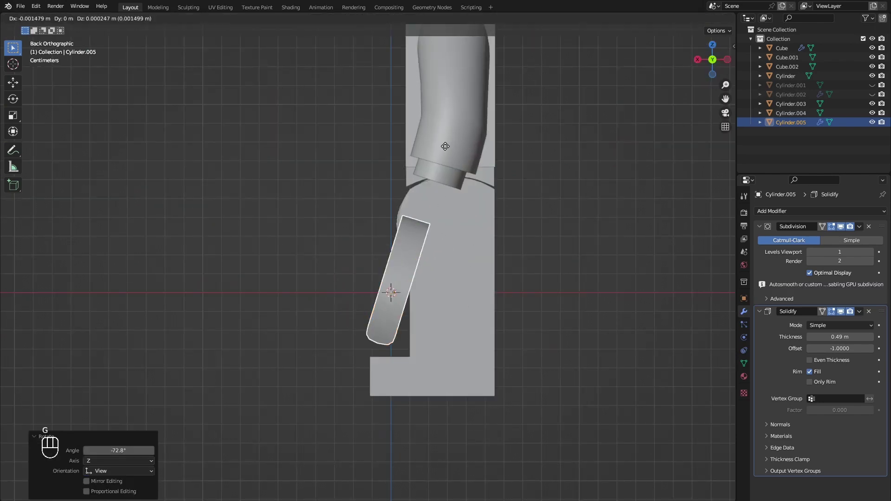
pyautogui.click(439, 51)
# Scale the hand to about 0.556 and widen it about 3.868 times along its local Z axis
pyautogui.press('s')
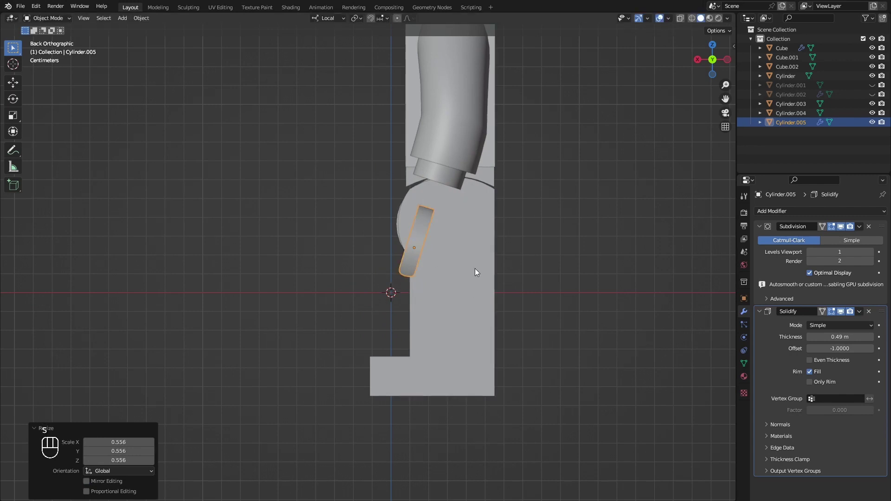
pyautogui.press('z')
pyautogui.press('z')
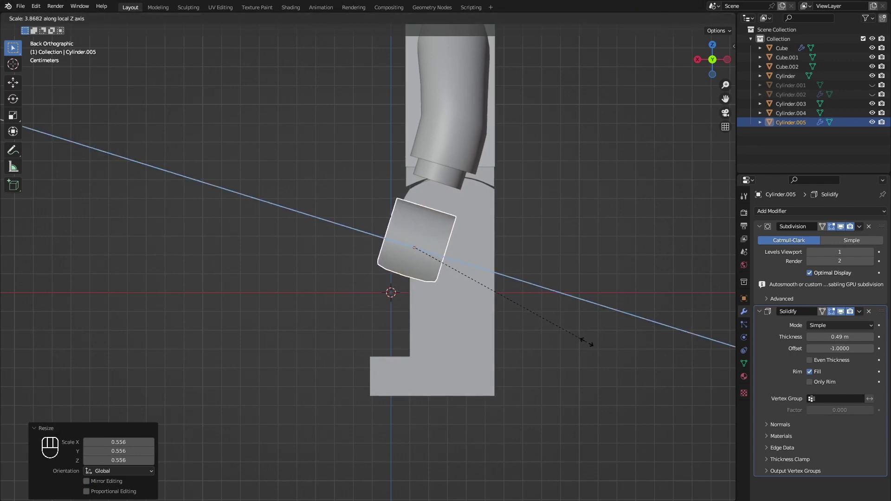
pyautogui.click(582, 341)
# Move the hand under the wrist, about -0.089 m in Y and 0.016 m in Z, and align it along its local Z axis
pyautogui.moveTo(583, 341); pyautogui.dragTo(637, 288, button='middle')
pyautogui.click(710, 61)
pyautogui.press('g')
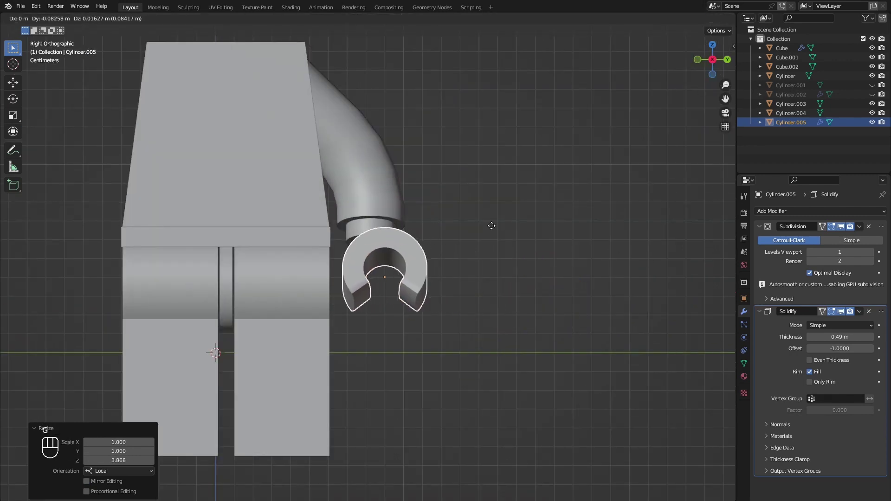
pyautogui.click(481, 226)
pyautogui.moveTo(481, 227); pyautogui.dragTo(446, 261, button='middle')
pyautogui.keyDown('shift'); pyautogui.moveTo(564, 267); pyautogui.dragTo(531, 254, button='middle'); pyautogui.keyUp('shift')
pyautogui.press('g')
pyautogui.press('z')
pyautogui.press('z')
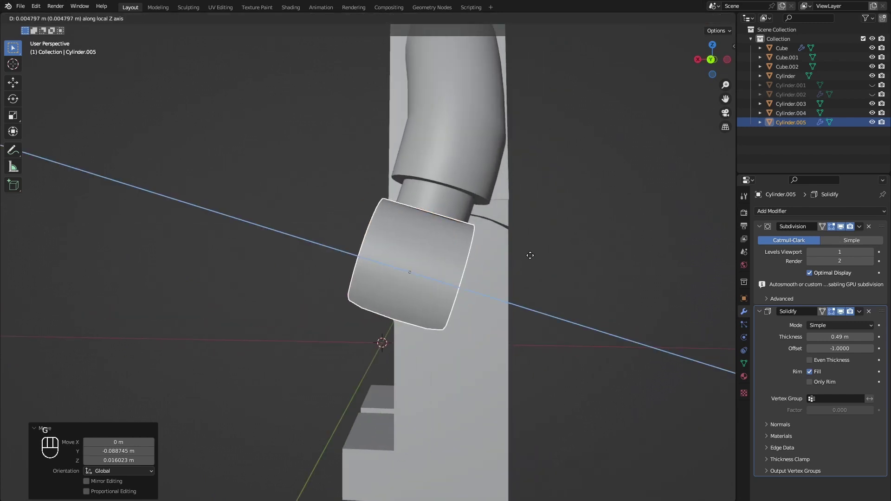
pyautogui.click(533, 253)
# Adjust the hand's position along its local X axis so it meets the end of the wrist
pyautogui.click(347, 271)
pyautogui.moveTo(347, 272); pyautogui.dragTo(425, 286, button='middle')
pyautogui.scroll(1, 425, 286)
pyautogui.click(425, 286)
pyautogui.moveTo(528, 289); pyautogui.dragTo(488, 283, button='middle')
pyautogui.press('g')
pyautogui.press('z')
pyautogui.press('x')
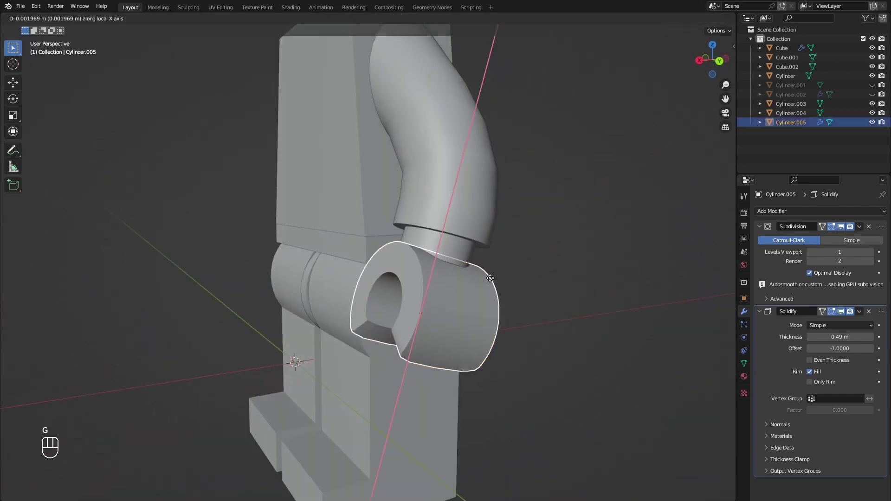
pyautogui.click(497, 348)
pyautogui.click(496, 348)
# Set the hand's Solidify thickness to 0.4 m and deselect the hand
pyautogui.scroll(-4, 452, 319)
pyautogui.moveTo(451, 319); pyautogui.dragTo(482, 304, button='middle')
pyautogui.scroll(-3, 465, 310)
pyautogui.moveTo(483, 304); pyautogui.dragTo(496, 305, button='middle')
pyautogui.click(453, 299)
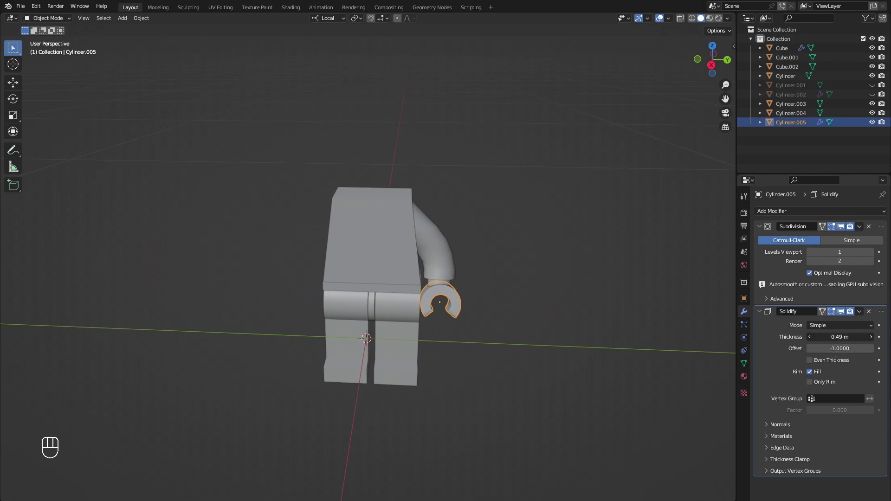
pyautogui.click(492, 299)
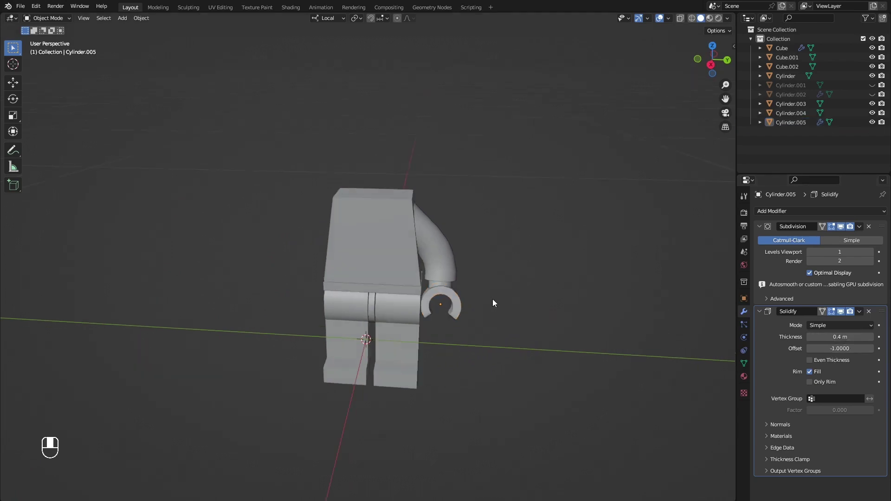
# Apply the Subdivision modifier and the Solidify modifier on the C-shaped hand
pyautogui.moveTo(492, 299); pyautogui.dragTo(458, 277, button='middle')
pyautogui.click(458, 277)
pyautogui.click(859, 226)
pyautogui.click(856, 235)
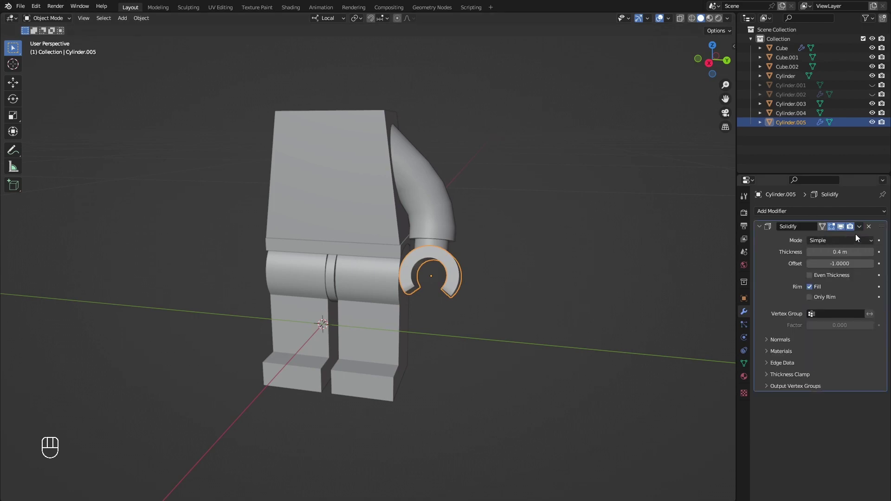
pyautogui.click(858, 226)
pyautogui.click(855, 236)
# Select the arm, wrist and hand together and link them to a new collection named "hand"
pyautogui.click(448, 218)
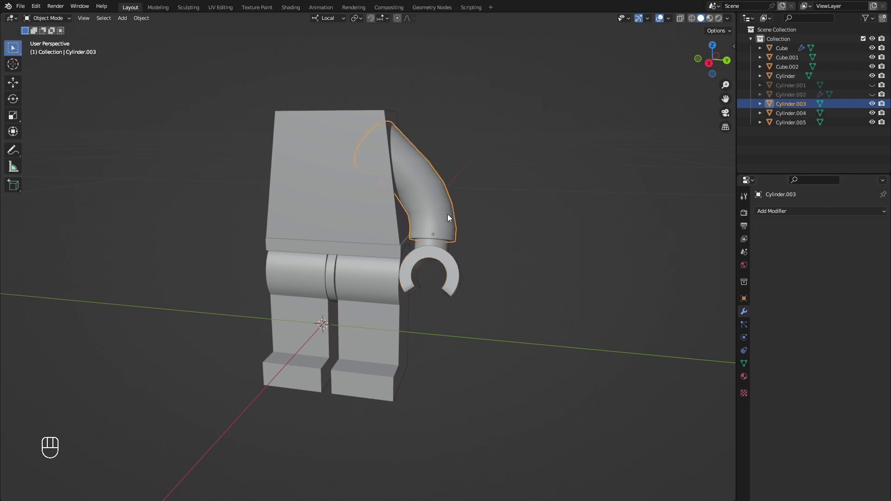
pyautogui.click(492, 249)
pyautogui.moveTo(492, 249); pyautogui.dragTo(480, 308, button='middle')
pyautogui.click(480, 308)
pyautogui.click(461, 263)
pyautogui.keyDown('shift'); pyautogui.click(456, 278); pyautogui.keyUp('shift')
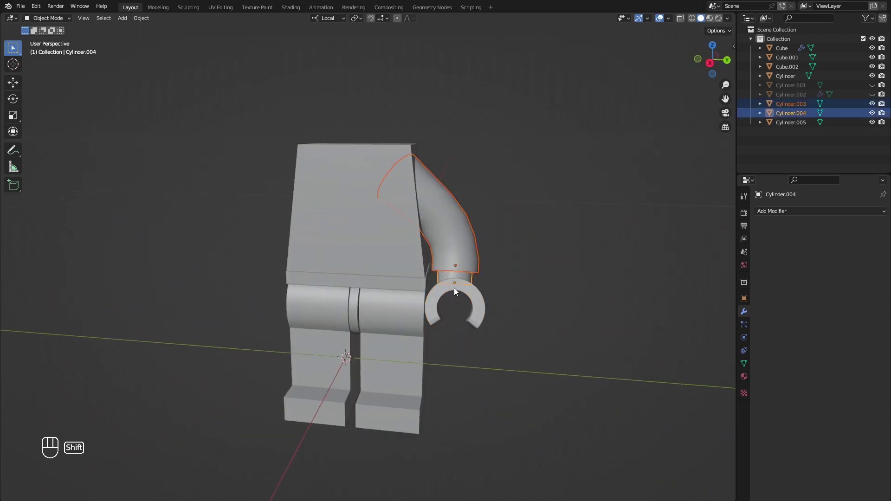
pyautogui.keyDown('shift'); pyautogui.click(453, 287); pyautogui.keyUp('shift')
pyautogui.hotkey('ctrl', 'm')
pyautogui.press('Escape')
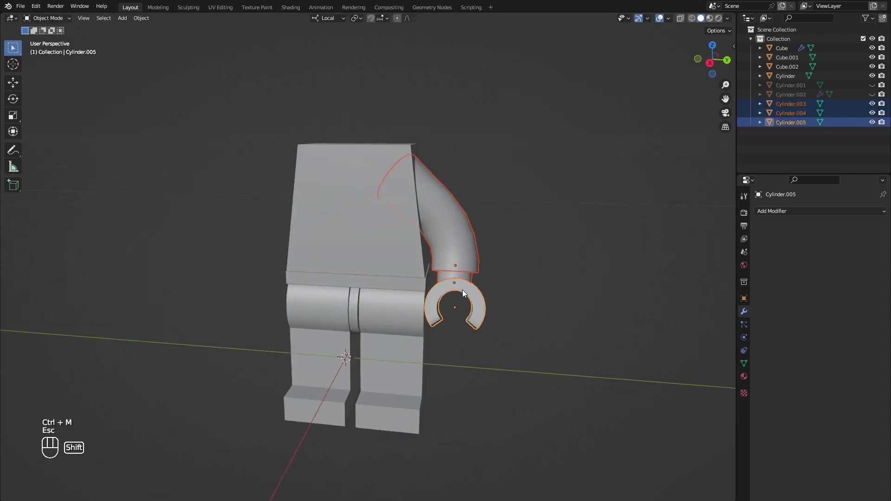
pyautogui.hotkey('shift', 'm')
pyautogui.click(460, 291)
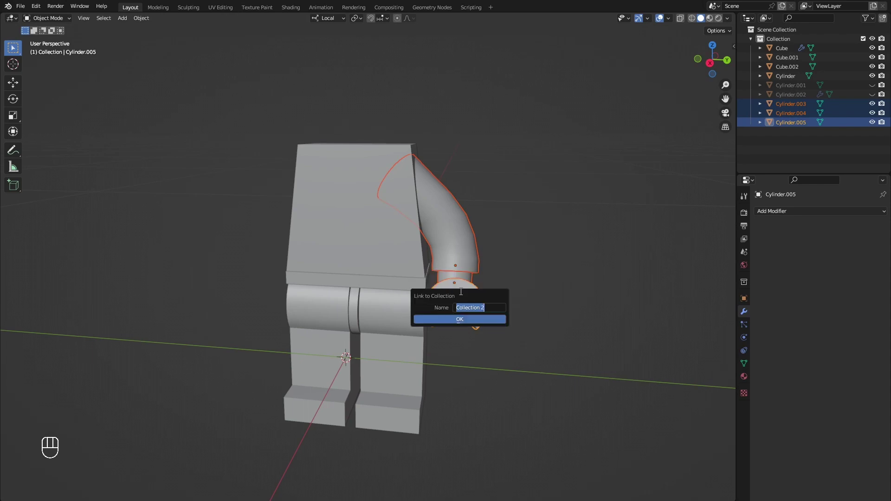
pyautogui.click(456, 320)
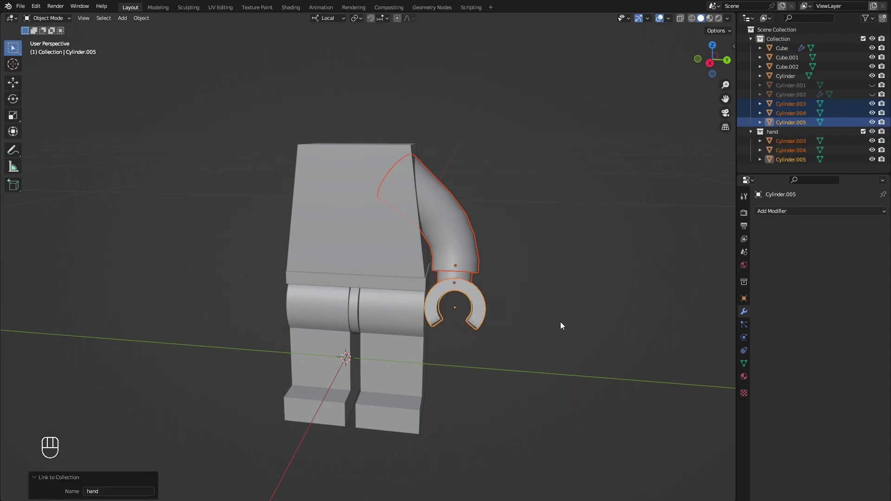
pyautogui.click(795, 211)
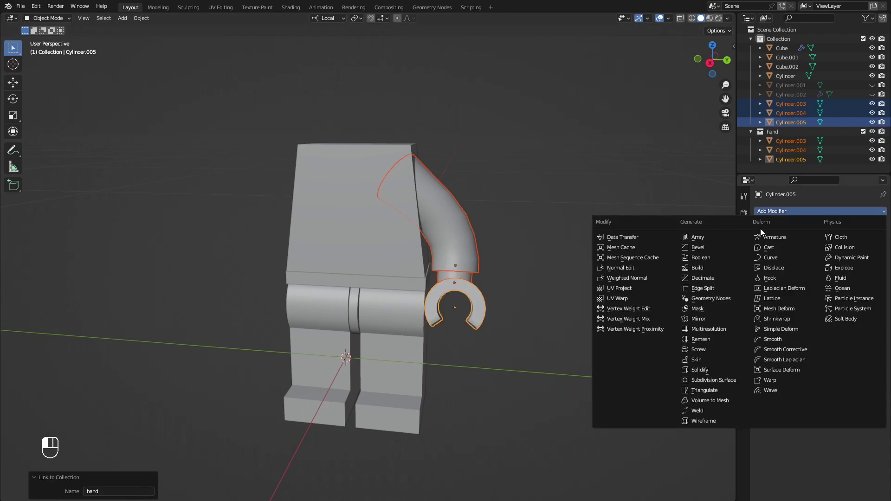
pyautogui.click(712, 319)
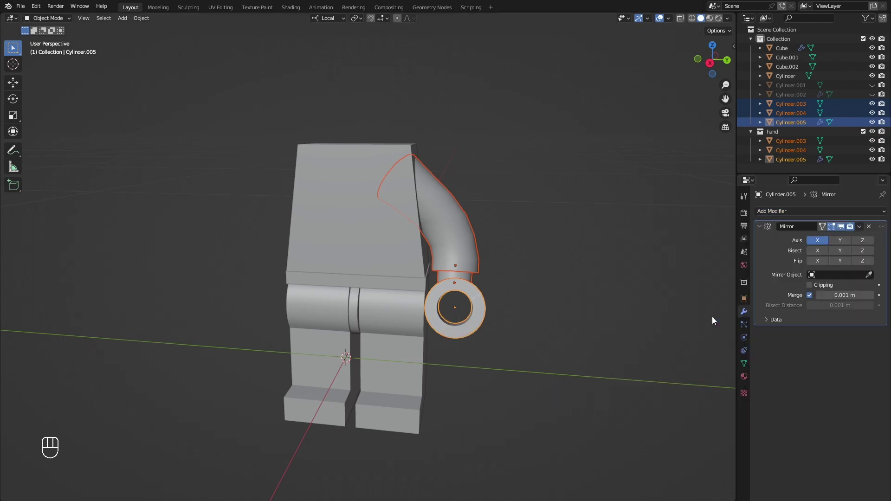
pyautogui.click(867, 227)
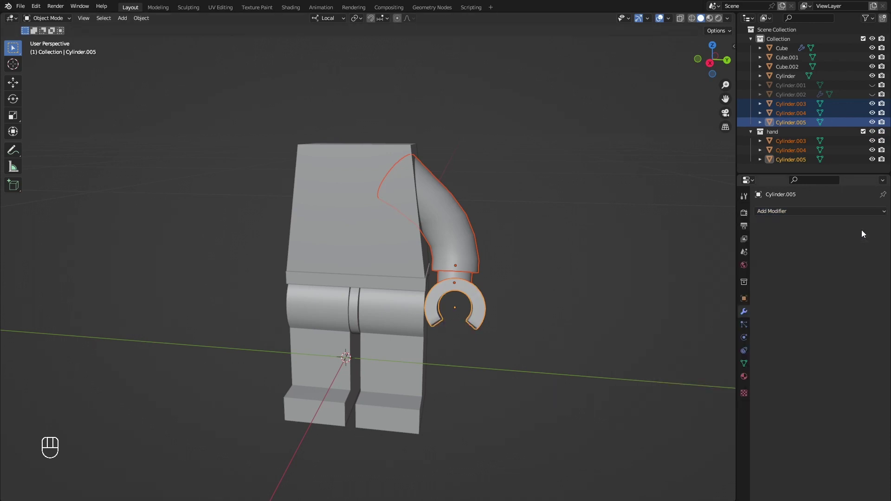
# Add a Mirror modifier to the arm, using the torso as the mirror object and only the Y axis
pyautogui.click(529, 239)
pyautogui.click(471, 240)
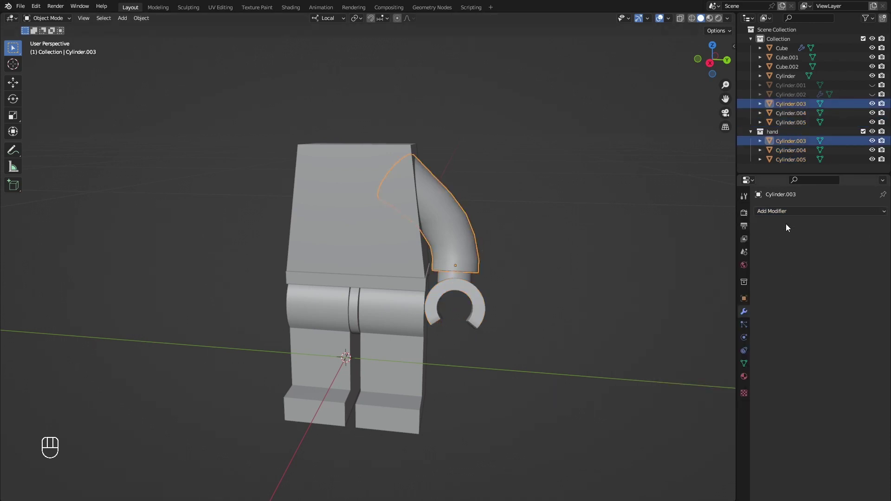
pyautogui.click(794, 211)
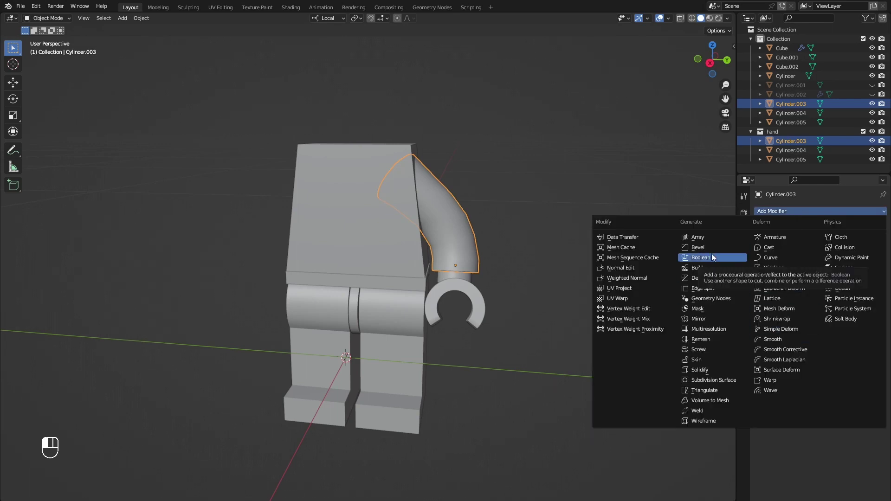
pyautogui.click(704, 319)
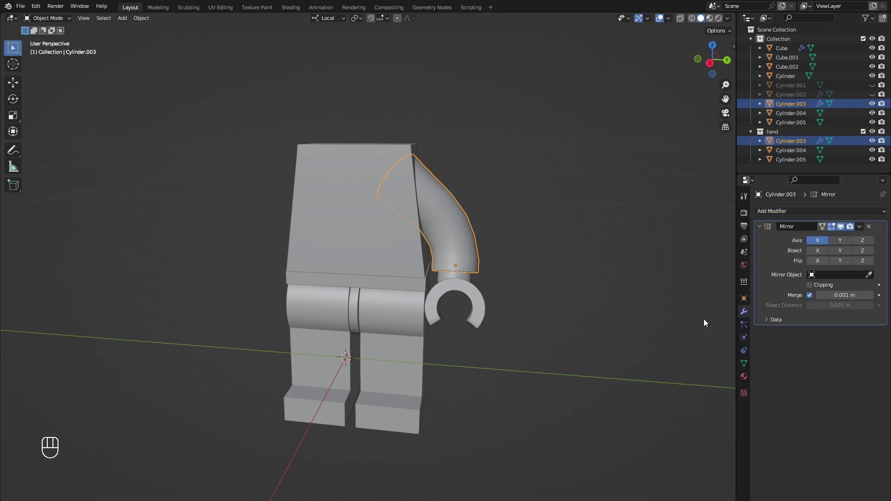
pyautogui.click(869, 275)
pyautogui.click(840, 240)
pyautogui.click(820, 241)
pyautogui.moveTo(492, 283)
pyautogui.mouseDown(button='middle')
pyautogui.moveTo(551, 288)
pyautogui.moveTo(497, 283)
pyautogui.mouseUp(button='middle')
pyautogui.click(555, 283)
pyautogui.moveTo(422, 302); pyautogui.dragTo(466, 297, button='middle')
# Mirror the wrist to the other arm with a Mirror modifier across the torso on the Y axis only
pyautogui.click(439, 274)
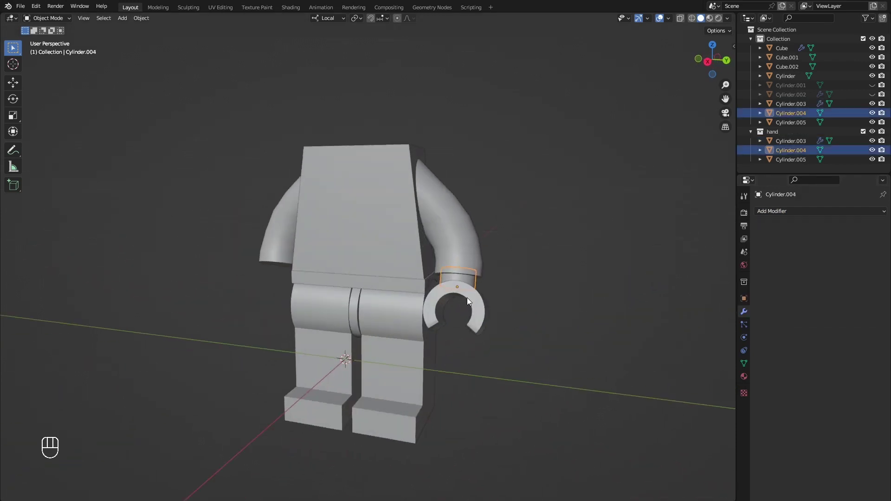
pyautogui.click(766, 213)
pyautogui.click(697, 319)
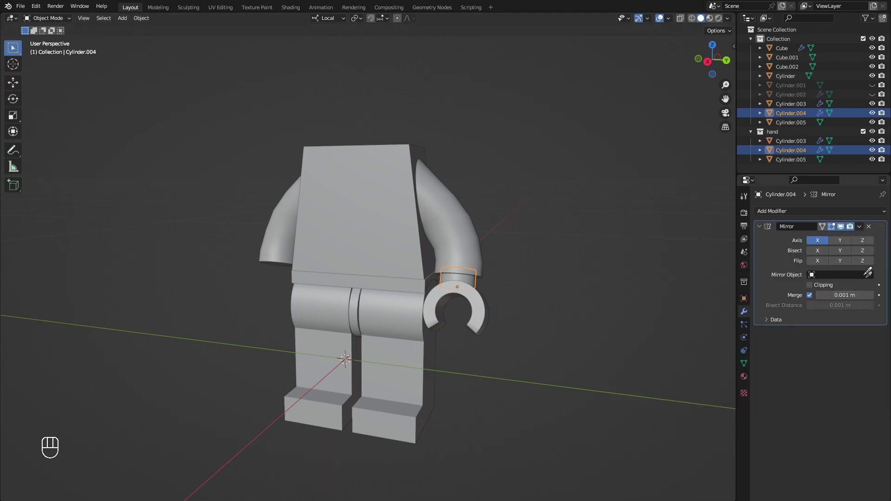
pyautogui.click(819, 241)
# Mirror the hand with a Mirror modifier on the Y axis only, using the torso Cube.002 as mirror object, and deselect it
pyautogui.click(481, 306)
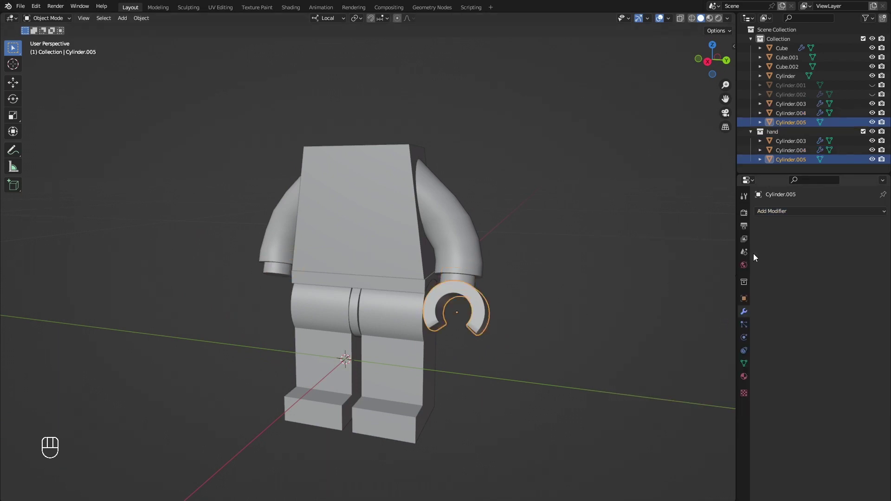
pyautogui.click(768, 212)
pyautogui.click(698, 319)
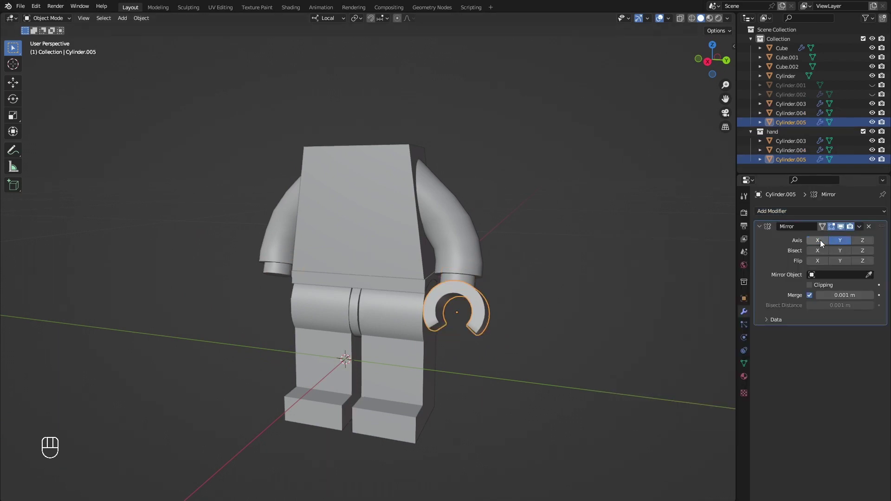
pyautogui.click(360, 256)
pyautogui.moveTo(278, 304); pyautogui.dragTo(304, 307, button='middle')
pyautogui.click(427, 358)
# Add a mesh cylinder for the neck and scale it to about -0.028
pyautogui.moveTo(399, 355); pyautogui.dragTo(464, 383, button='middle')
pyautogui.keyDown('shift'); pyautogui.moveTo(569, 367); pyautogui.dragTo(600, 388, button='middle'); pyautogui.keyUp('shift')
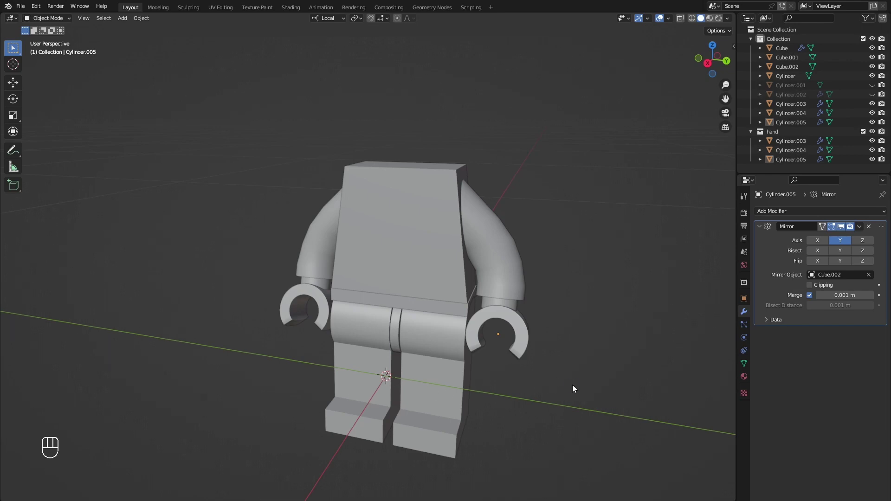
pyautogui.scroll(5, 595, 282)
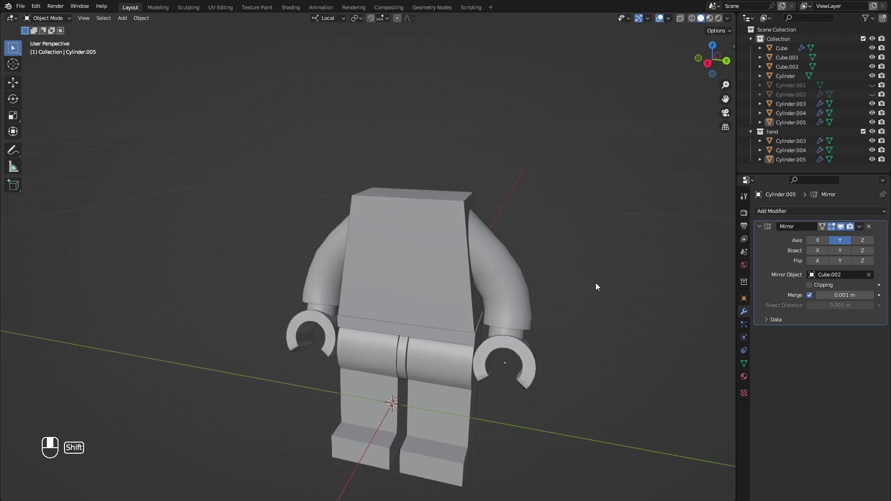
pyautogui.hotkey('shift', 'a')
pyautogui.moveTo(522, 281)
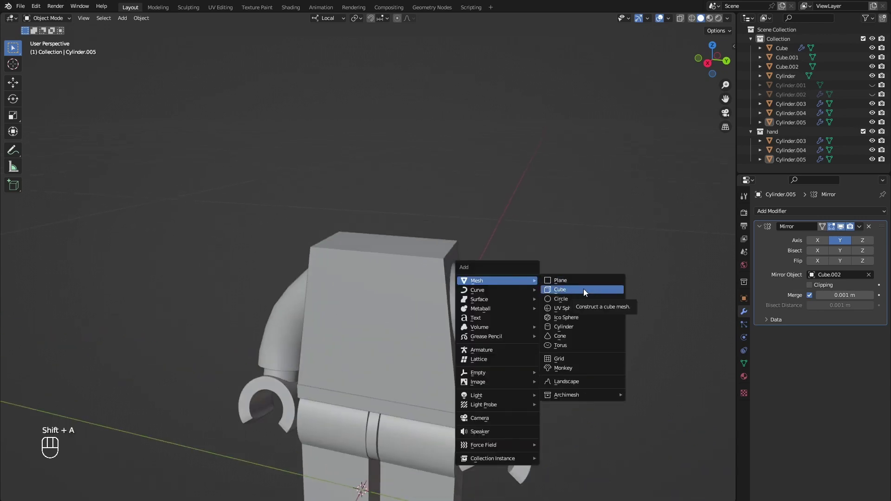
pyautogui.click(583, 329)
pyautogui.press('s')
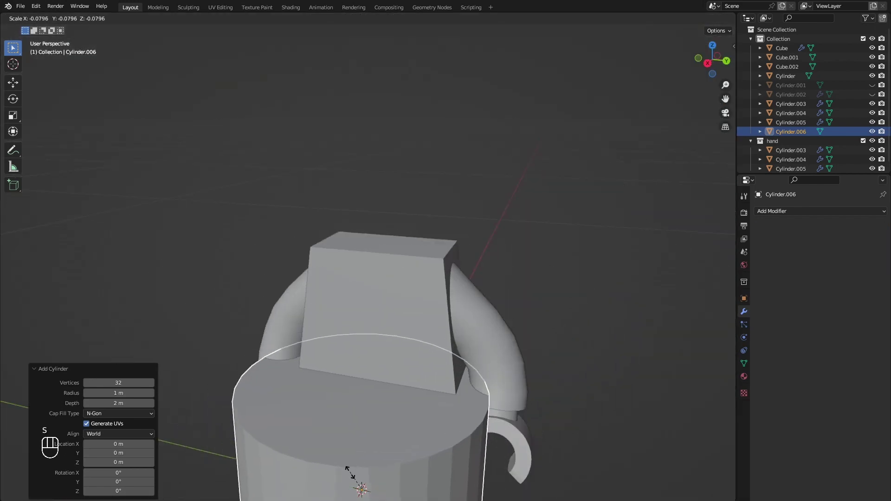
pyautogui.click(355, 490)
# Move the cylinder up about 0.179 m onto the torso and centre it by about -0.016 m along its local Y axis
pyautogui.moveTo(358, 491); pyautogui.dragTo(288, 476, button='middle')
pyautogui.press('g')
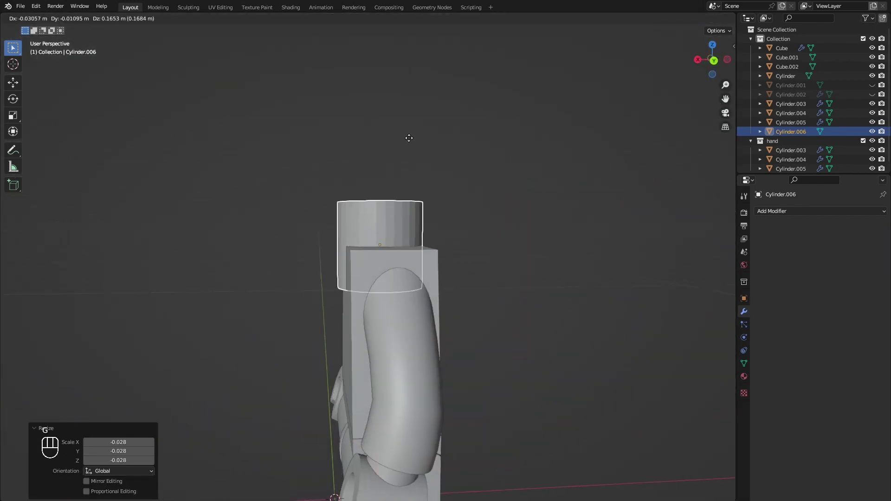
pyautogui.click(416, 119)
pyautogui.moveTo(416, 121); pyautogui.dragTo(552, 214, button='middle')
pyautogui.click(718, 63)
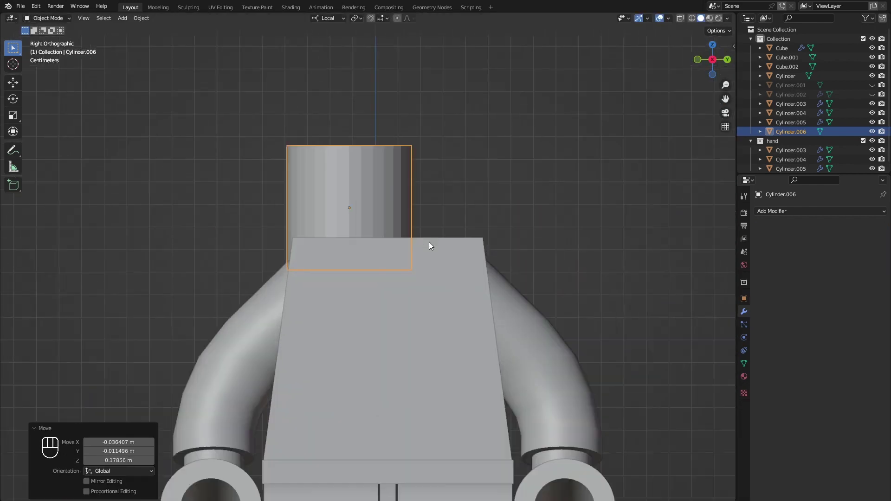
pyautogui.scroll(3, 429, 245)
pyautogui.press('g')
pyautogui.press('y')
pyautogui.press('y')
pyautogui.click(495, 299)
pyautogui.scroll(-3, 495, 301)
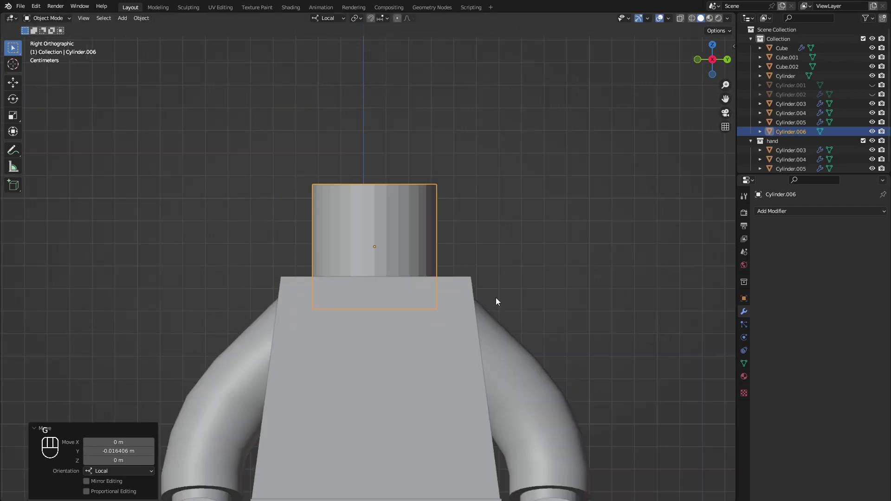
# Flatten the cylinder into a disc of about 0.17 along its local Z axis and scale it overall to 0.780
pyautogui.moveTo(495, 302); pyautogui.dragTo(520, 324, button='middle')
pyautogui.press('s')
pyautogui.press('z')
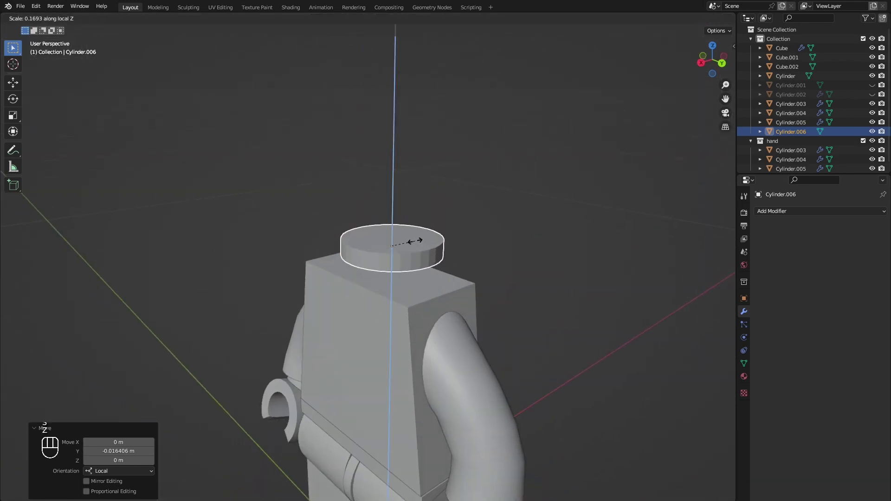
pyautogui.click(415, 242)
pyautogui.moveTo(417, 242); pyautogui.dragTo(421, 209, button='middle')
pyautogui.press('s')
pyautogui.click(450, 283)
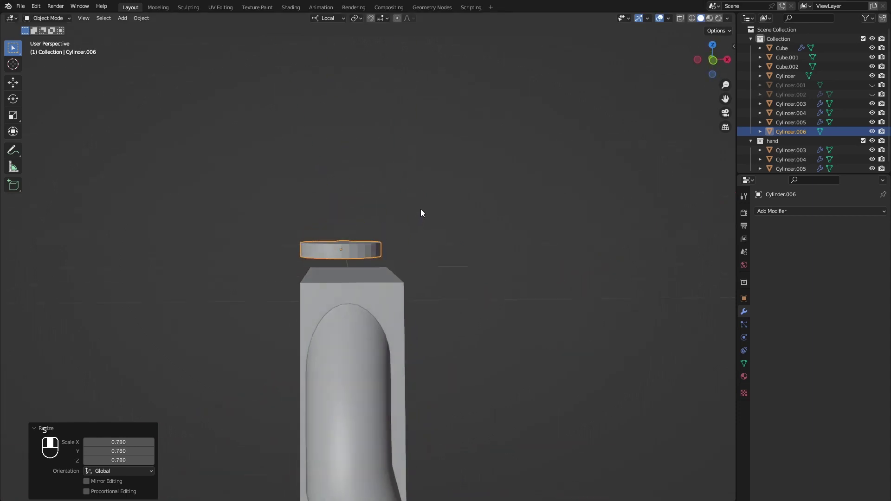
# Lower the disc about 0.012 m onto the torso's top and shift it about -0.005 m along its local X axis
pyautogui.press('g')
pyautogui.press('x')
pyautogui.press('y')
pyautogui.press('z')
pyautogui.click(427, 251)
pyautogui.press('g')
pyautogui.press('x')
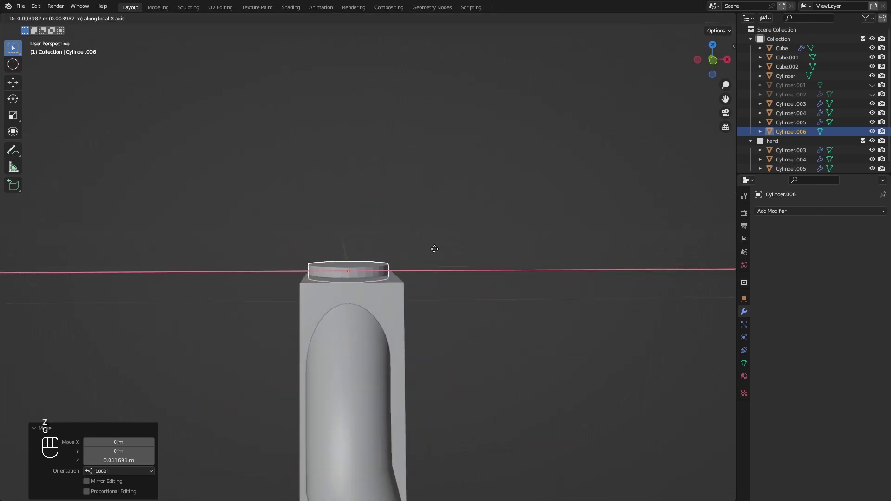
pyautogui.rightClick(435, 249)
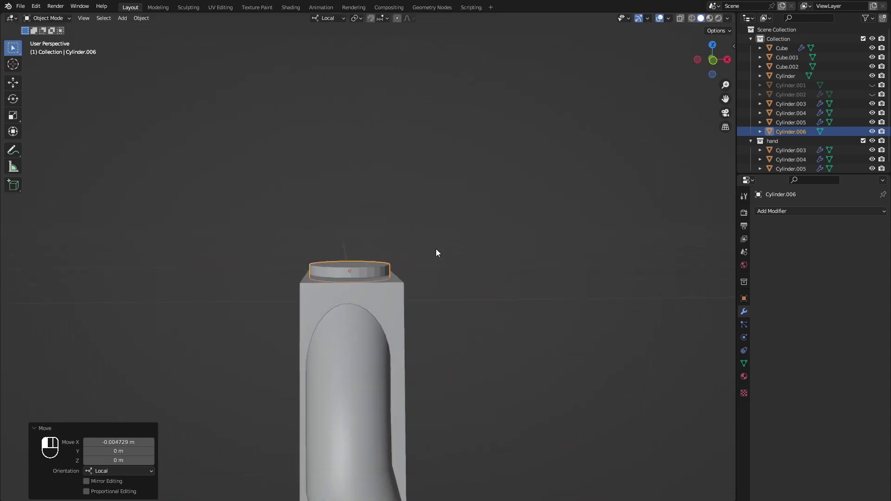
pyautogui.moveTo(436, 249); pyautogui.dragTo(474, 249, button='middle')
pyautogui.rightClick(392, 261)
pyautogui.scroll(-5, 553, 312)
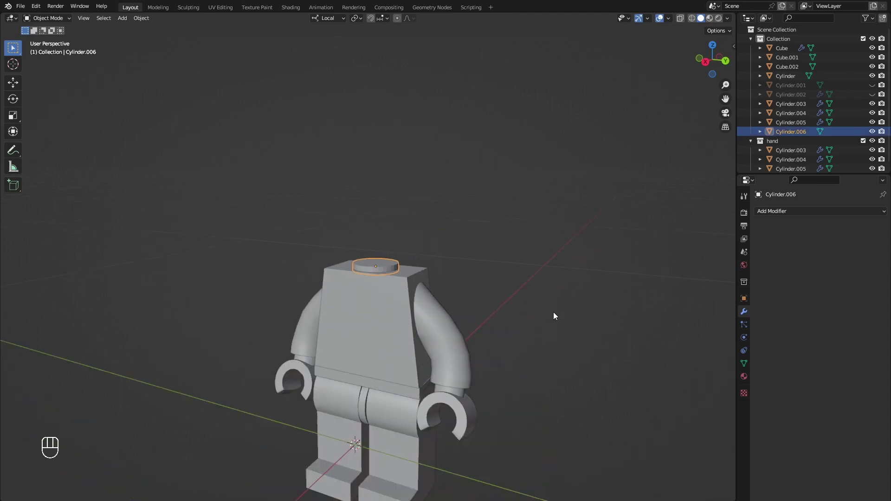
pyautogui.click(553, 311)
# Extrude the neck disc's top face about 0.0016 m and widen the new face by 1.209 and 1.034
pyautogui.keyDown('shift'); pyautogui.moveTo(400, 286); pyautogui.dragTo(371, 229, button='middle'); pyautogui.keyUp('shift')
pyautogui.scroll(5, 424, 302)
pyautogui.click(403, 283)
pyautogui.scroll(1, 400, 284)
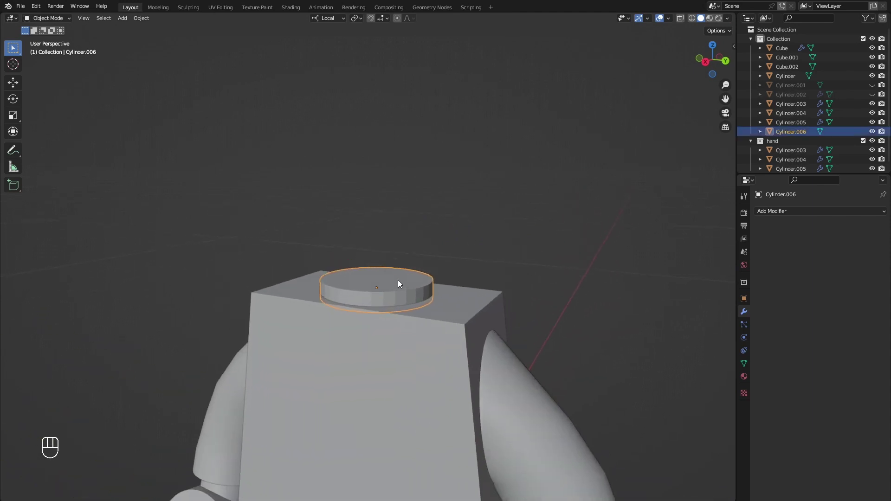
pyautogui.press('Tab')
pyautogui.press('3')
pyautogui.click(389, 287)
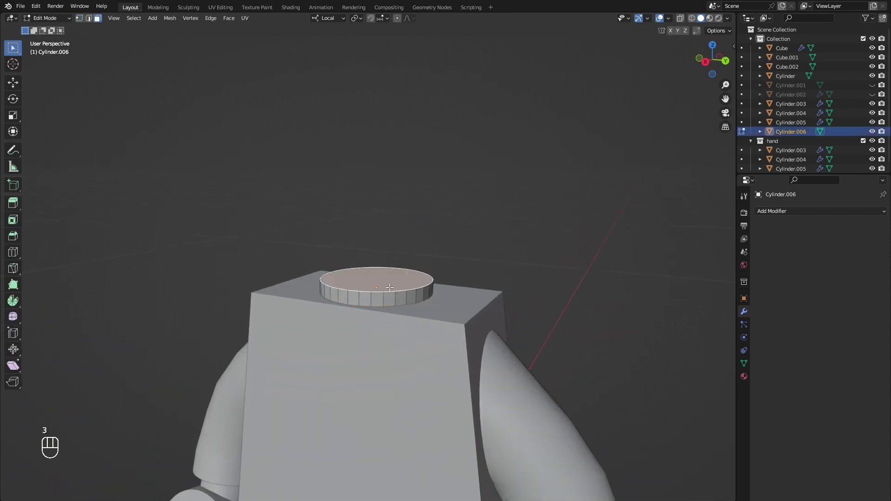
pyautogui.press('e')
pyautogui.click(389, 288)
pyautogui.press('s')
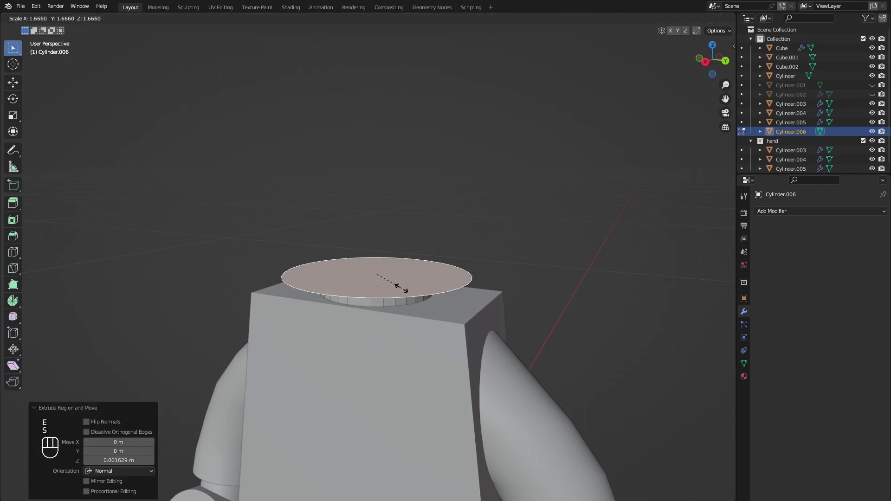
pyautogui.click(388, 283)
pyautogui.moveTo(389, 283); pyautogui.dragTo(394, 306, button='middle')
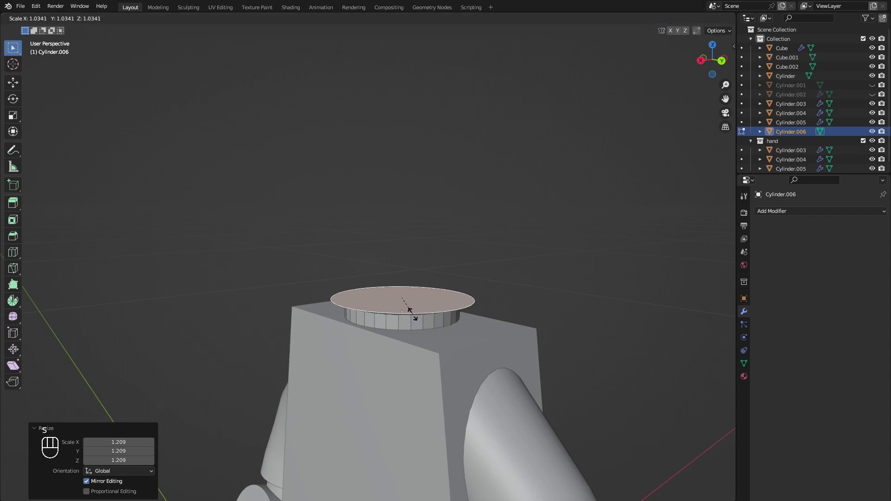
# Extrude the widened face about 0.036 m upward to form the head and raise its top about 0.003 m more along local Z
pyautogui.press('e')
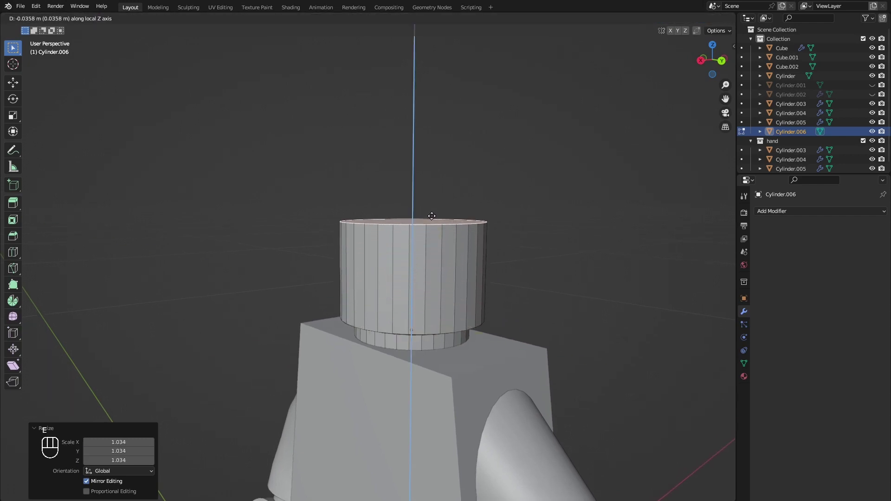
pyautogui.click(431, 215)
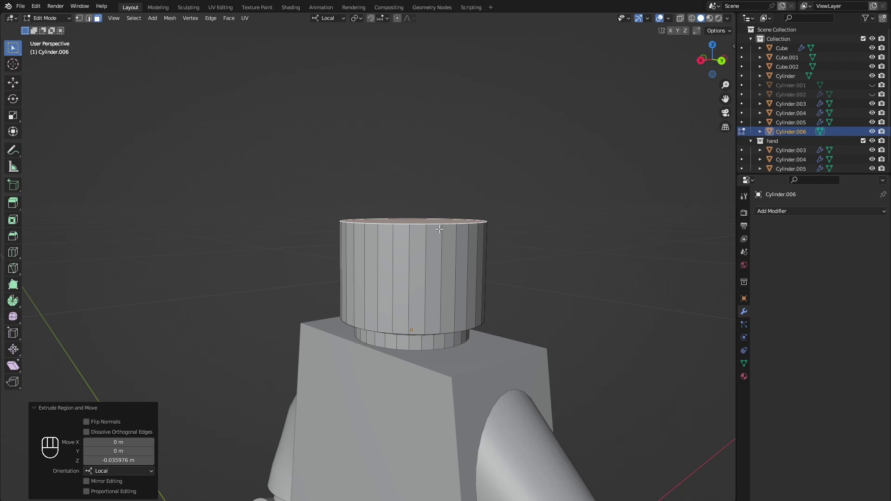
pyautogui.keyDown('shift'); pyautogui.moveTo(442, 230); pyautogui.dragTo(546, 296, button='middle'); pyautogui.keyUp('shift')
pyautogui.press('g')
pyautogui.press('z')
pyautogui.click(457, 238)
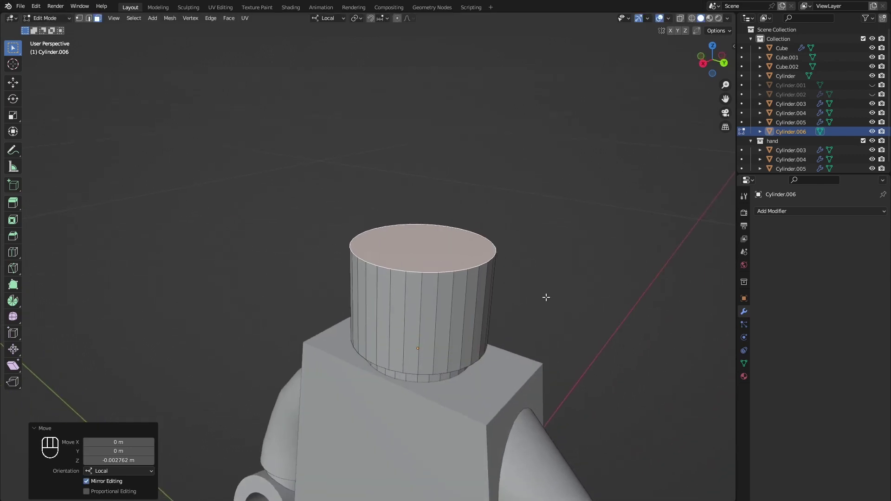
pyautogui.press('i')
pyautogui.click(517, 293)
pyautogui.press('e')
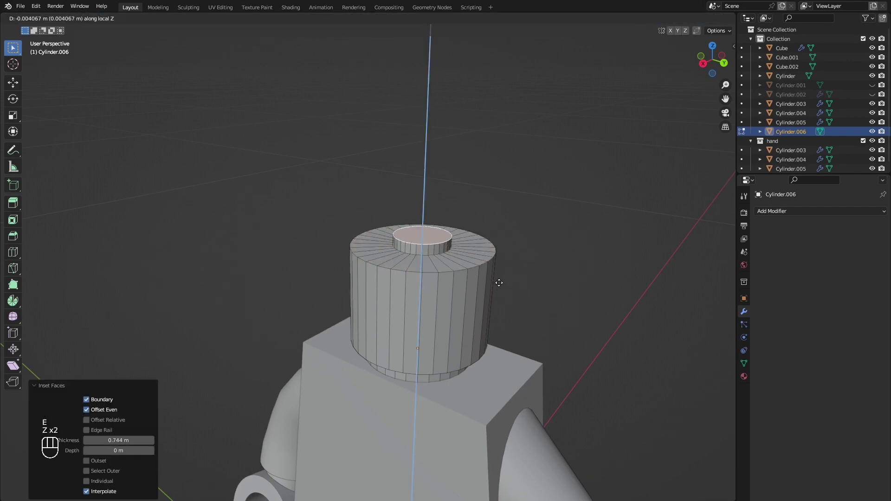
pyautogui.rightClick(501, 281)
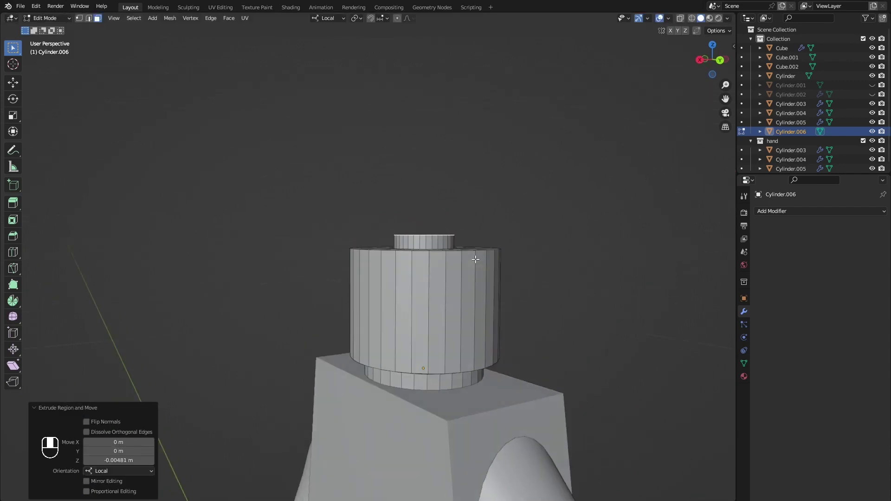
pyautogui.hotkey('ctrl', 'z')
pyautogui.hotkey('ctrl', 'z')
pyautogui.moveTo(514, 294); pyautogui.dragTo(515, 296, button='middle')
pyautogui.press('i')
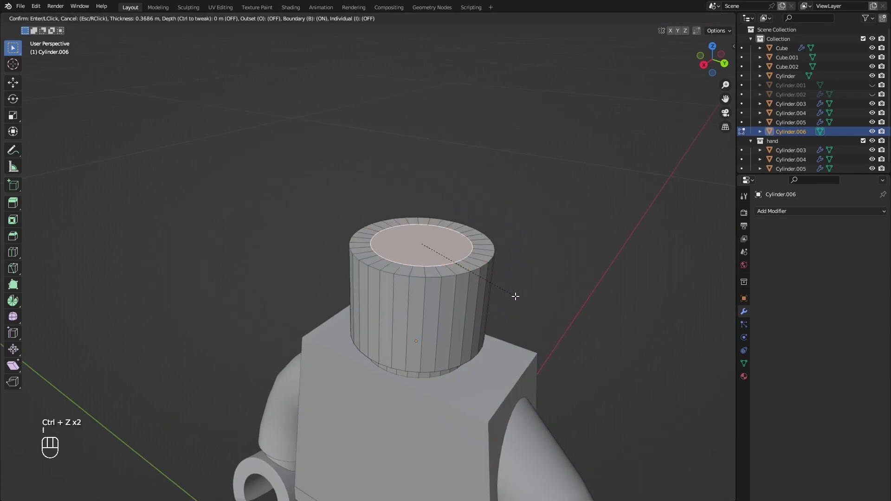
pyautogui.click(515, 296)
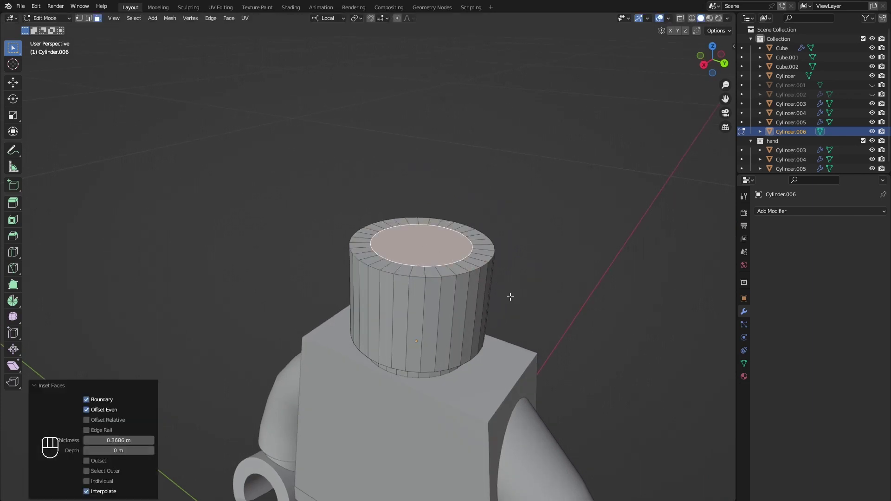
pyautogui.moveTo(510, 297); pyautogui.dragTo(497, 298, button='middle')
pyautogui.press('i')
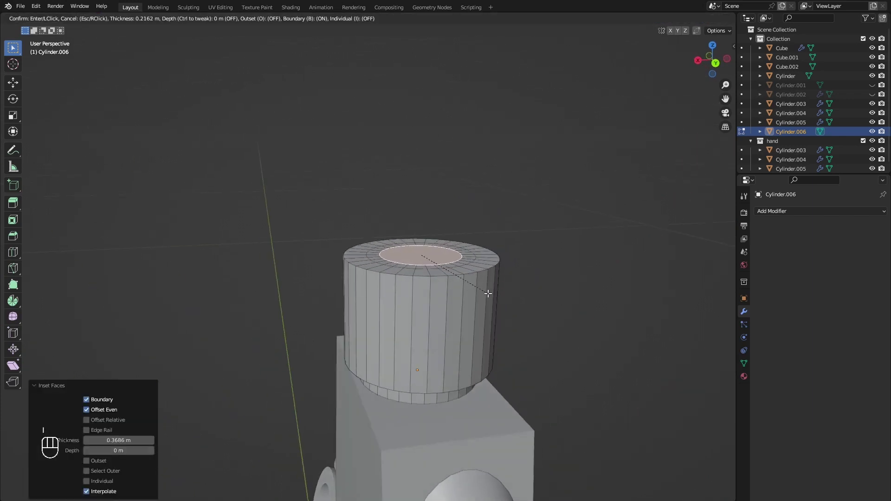
pyautogui.press('Escape')
pyautogui.hotkey('ctrl', 'z')
# Inset the head's top face about 0.43 m and extrude it about 0.0075 m upward to form the stud
pyautogui.press('i')
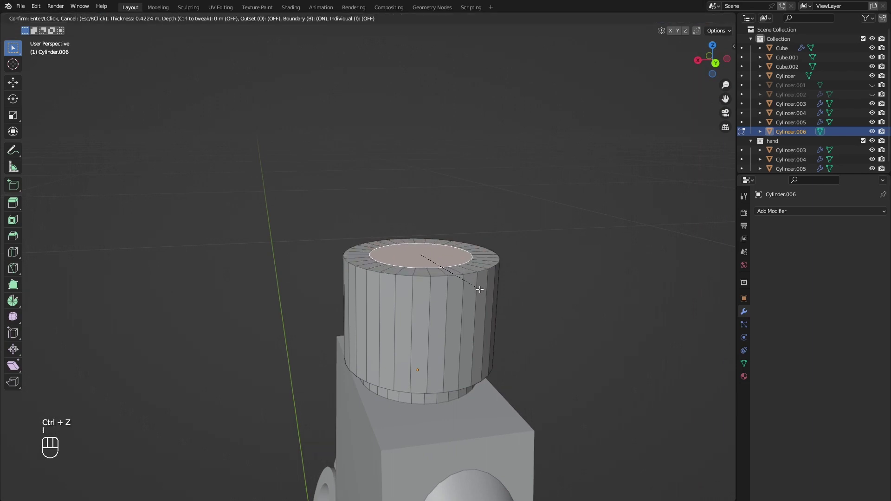
pyautogui.click(480, 289)
pyautogui.press('e')
pyautogui.press('z')
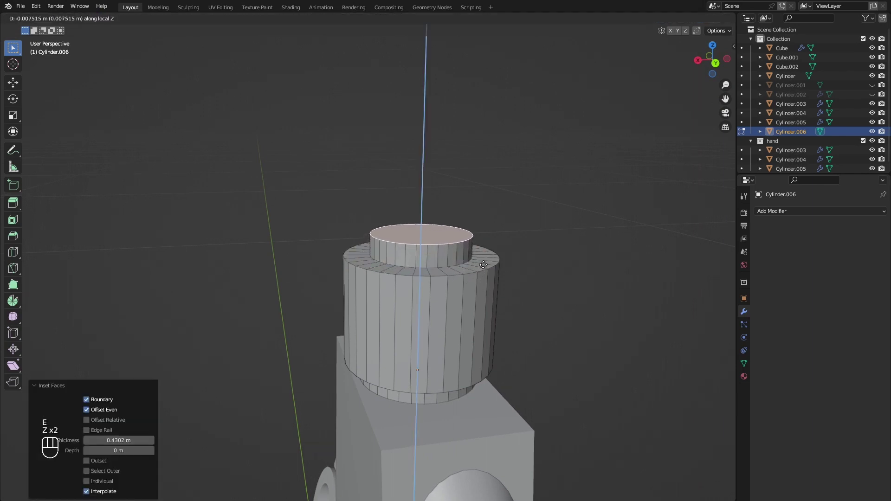
pyautogui.click(484, 263)
# Inset the stud's top face about 0.173 m and extrude it about 0.0056 m downward to hollow the stud
pyautogui.moveTo(492, 263); pyautogui.dragTo(507, 293, button='middle')
pyautogui.press('i')
pyautogui.click(504, 290)
pyautogui.press('e')
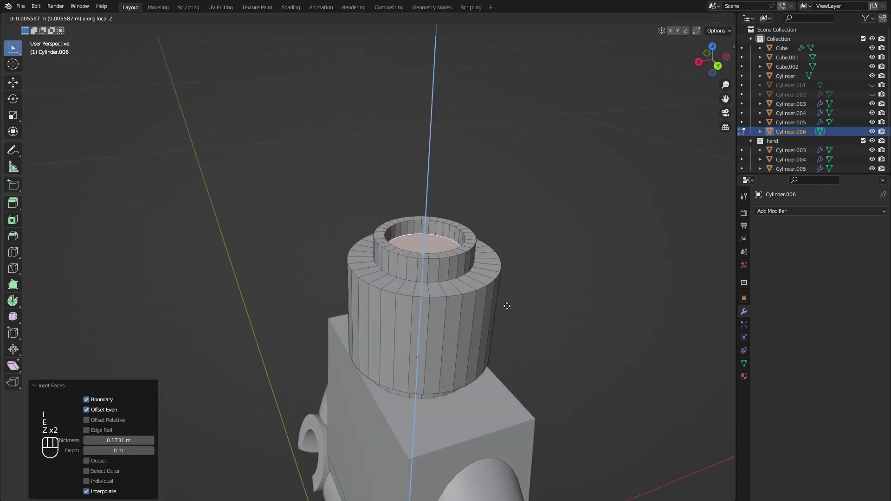
pyautogui.click(508, 304)
pyautogui.press('Tab')
# Enlarge the whole head object by about 1.087 and fine-tune its overall scale against the torso
pyautogui.scroll(-5, 500, 337)
pyautogui.moveTo(499, 338); pyautogui.dragTo(506, 278, button='middle')
pyautogui.click(403, 197)
pyautogui.moveTo(403, 198); pyautogui.dragTo(418, 214, button='middle')
pyautogui.press('s')
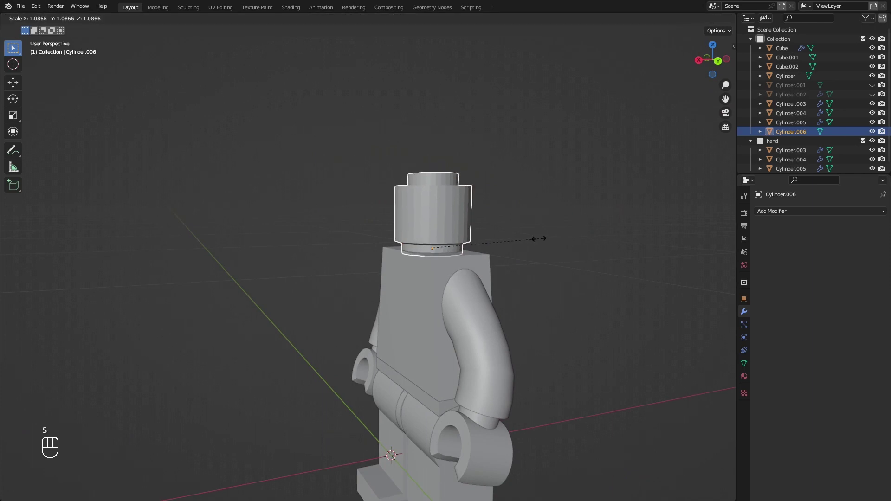
pyautogui.click(540, 239)
pyautogui.moveTo(539, 239); pyautogui.dragTo(552, 290, button='middle')
pyautogui.press('s')
pyautogui.click(509, 263)
pyautogui.scroll(-4, 492, 307)
pyautogui.click(469, 316)
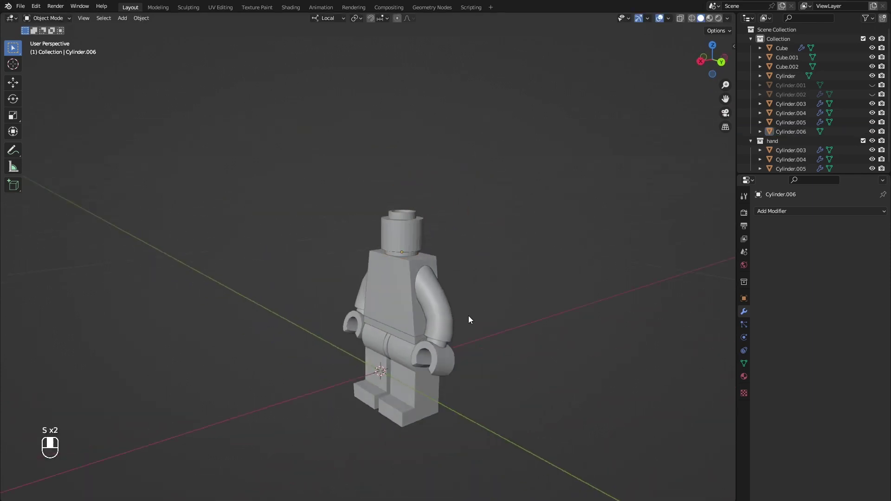
# Try different shading modes on the head, ending with flat shading
pyautogui.click(397, 233)
pyautogui.rightClick(383, 235)
pyautogui.click(384, 228)
pyautogui.rightClick(388, 235)
pyautogui.click(388, 242)
pyautogui.moveTo(433, 197)
pyautogui.mouseDown(button='middle')
pyautogui.moveTo(487, 172)
pyautogui.moveTo(414, 226)
pyautogui.moveTo(446, 199)
pyautogui.moveTo(437, 187)
pyautogui.mouseUp(button='middle')
pyautogui.rightClick(414, 225)
pyautogui.click(414, 235)
# Bevel the upper and lower rim edge loops of the head's wide cylinder
pyautogui.scroll(5, 417, 222)
pyautogui.press('Tab')
pyautogui.press('2')
pyautogui.keyDown('alt'); pyautogui.keyDown('shift'); pyautogui.click(411, 228); pyautogui.keyUp('shift'); pyautogui.keyUp('alt')
pyautogui.moveTo(411, 227); pyautogui.dragTo(393, 253, button='middle')
pyautogui.keyDown('shift'); pyautogui.moveTo(415, 207); pyautogui.dragTo(374, 248, button='middle'); pyautogui.keyUp('shift')
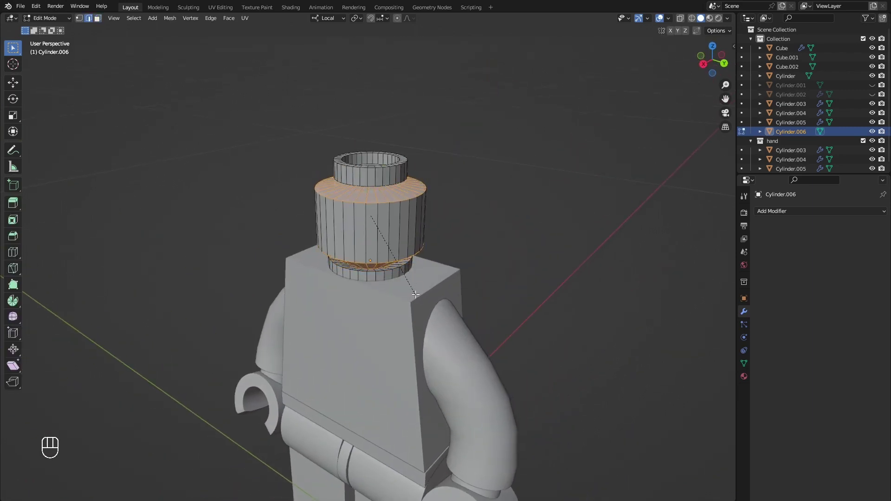
pyautogui.click(415, 294)
pyautogui.moveTo(415, 294); pyautogui.dragTo(388, 270, button='middle')
pyautogui.press('Tab')
# Apply auto smooth shading to the head
pyautogui.rightClick(391, 238)
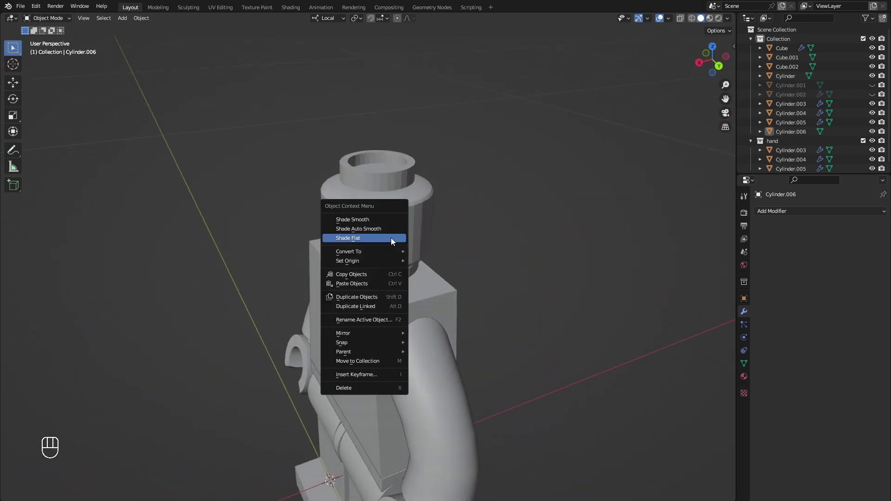
pyautogui.click(374, 230)
pyautogui.click(372, 232)
pyautogui.rightClick(373, 230)
pyautogui.click(373, 230)
pyautogui.click(458, 256)
pyautogui.scroll(-5, 478, 287)
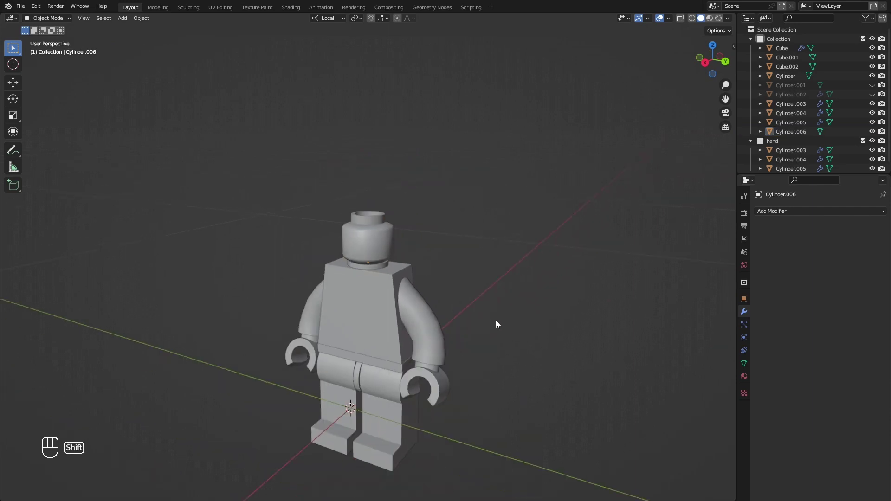
# Narrow the torso's top to about 0.89 along the local Y axis
pyautogui.moveTo(495, 321); pyautogui.dragTo(364, 221, button='middle')
pyautogui.click(379, 214)
pyautogui.scroll(2, 394, 246)
pyautogui.scroll(2, 420, 260)
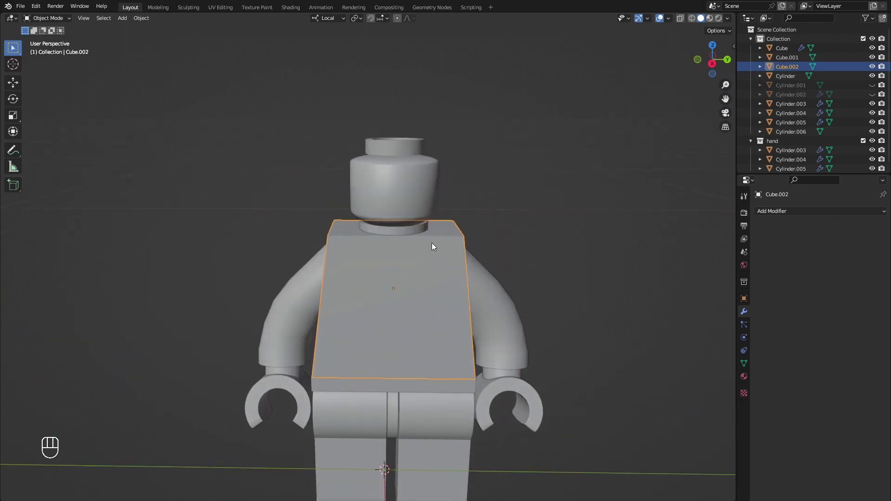
pyautogui.press('Tab')
pyautogui.press('2')
pyautogui.click(330, 229)
pyautogui.press('s')
pyautogui.press('y')
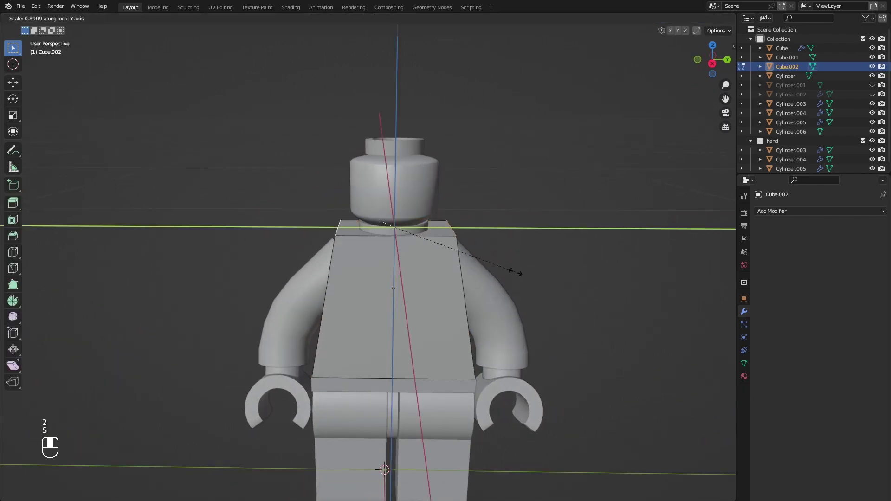
pyautogui.click(527, 277)
pyautogui.moveTo(527, 277); pyautogui.dragTo(443, 334, button='middle')
pyautogui.scroll(-2, 496, 272)
pyautogui.press('Escape')
pyautogui.scroll(-2, 503, 279)
pyautogui.press('Tab')
# Scale the mirrored arms, wrists and hands down together
pyautogui.click(413, 298)
pyautogui.keyDown('shift'); pyautogui.click(411, 320); pyautogui.keyUp('shift')
pyautogui.keyDown('shift'); pyautogui.click(412, 328); pyautogui.keyUp('shift')
pyautogui.scroll(4, 491, 340)
pyautogui.press('s')
pyautogui.keyDown('shift'); pyautogui.moveTo(496, 341); pyautogui.dragTo(496, 285, button='middle'); pyautogui.keyUp('shift')
pyautogui.click(497, 337)
# Reposition the reduced arms, wrists and hands against the torso's sides
pyautogui.press('g')
pyautogui.press('x')
pyautogui.press('`')
pyautogui.press('Escape')
pyautogui.press('g')
pyautogui.click(461, 269)
pyautogui.scroll(-3, 488, 304)
pyautogui.click(488, 304)
# Narrow the torso's top edges further by about 0.84 along the local Y axis
pyautogui.scroll(-1, 531, 305)
pyautogui.moveTo(448, 249); pyautogui.dragTo(469, 265, button='middle')
pyautogui.keyDown('shift'); pyautogui.moveTo(469, 264); pyautogui.dragTo(445, 300, button='middle'); pyautogui.keyUp('shift')
pyautogui.click(409, 302)
pyautogui.scroll(3, 417, 300)
pyautogui.press('Tab')
pyautogui.press('s')
pyautogui.press('y')
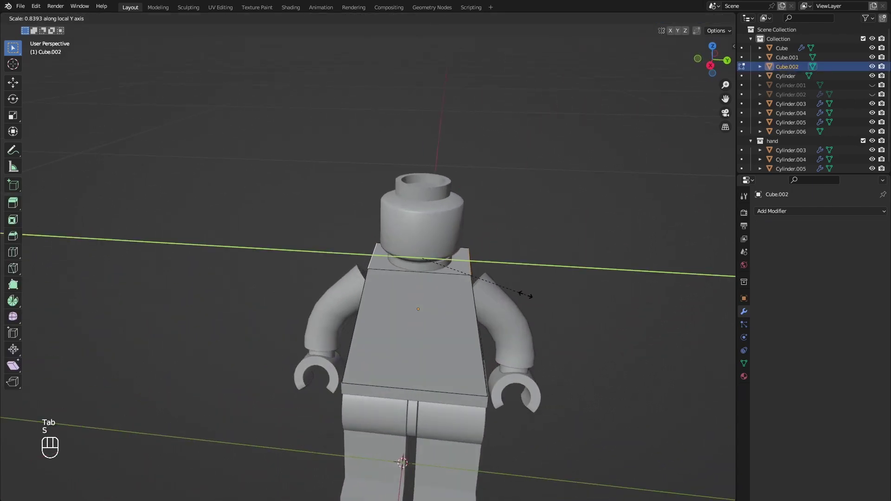
pyautogui.click(530, 297)
pyautogui.press('Tab')
# Move the arms, wrists and hands together about 0.0023 m in X, -0.0084 m in Y and 0.0027 m in Z
pyautogui.click(497, 315)
pyautogui.click(495, 397)
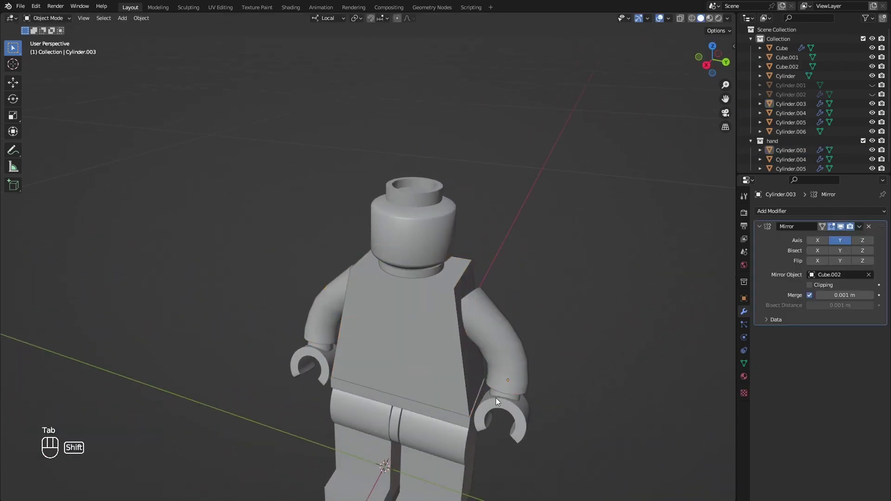
pyautogui.keyDown('shift'); pyautogui.click(507, 375); pyautogui.keyUp('shift')
pyautogui.keyDown('shift'); pyautogui.click(515, 412); pyautogui.keyUp('shift')
pyautogui.press('g')
pyautogui.click(546, 378)
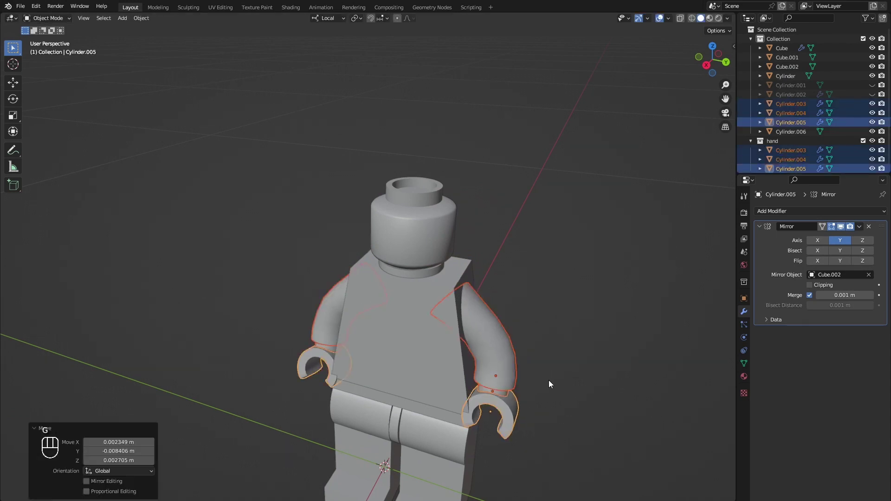
# Rotate the arms, wrists and hands -11.3° in the front view and move them about 0.0099 m in Y and 0.0088 m in Z
pyautogui.moveTo(549, 380); pyautogui.dragTo(554, 340, button='middle')
pyautogui.press('r')
pyautogui.click(590, 324)
pyautogui.press('g')
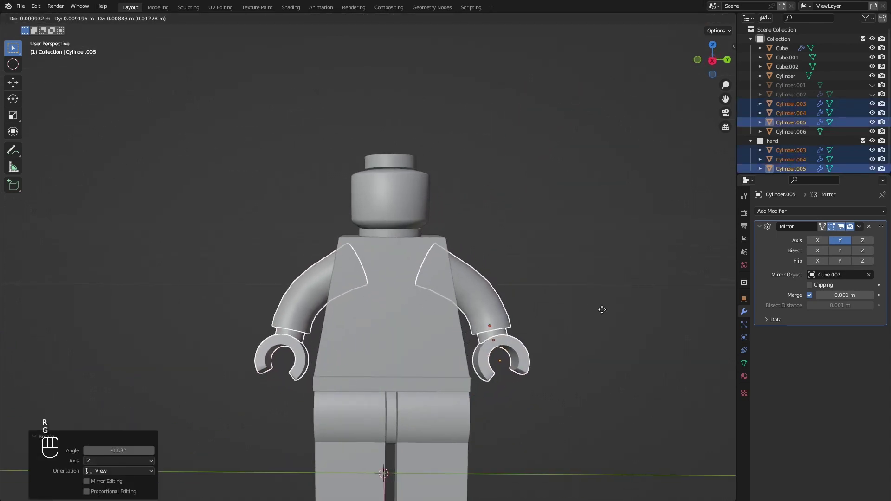
pyautogui.click(600, 320)
# Nudge the arms, wrists and hands slightly inward so the shoulders sit in the torso's sides
pyautogui.press('r')
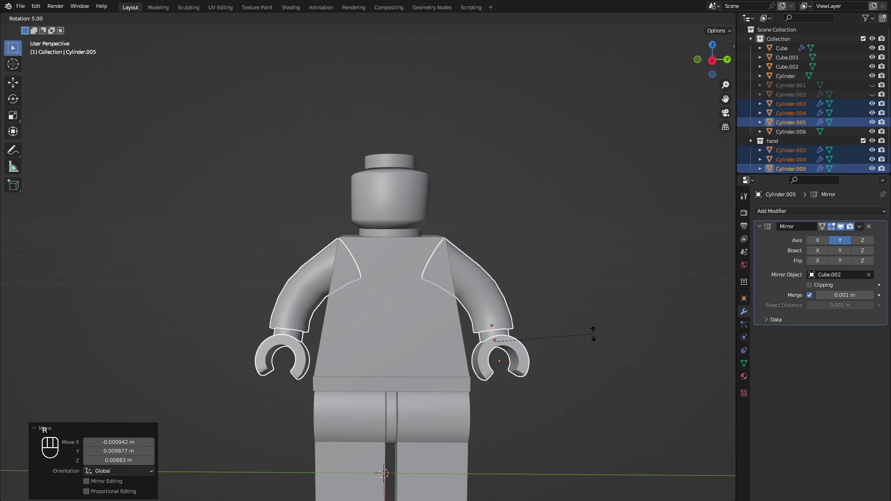
pyautogui.press('g')
pyautogui.click(588, 339)
pyautogui.click(586, 341)
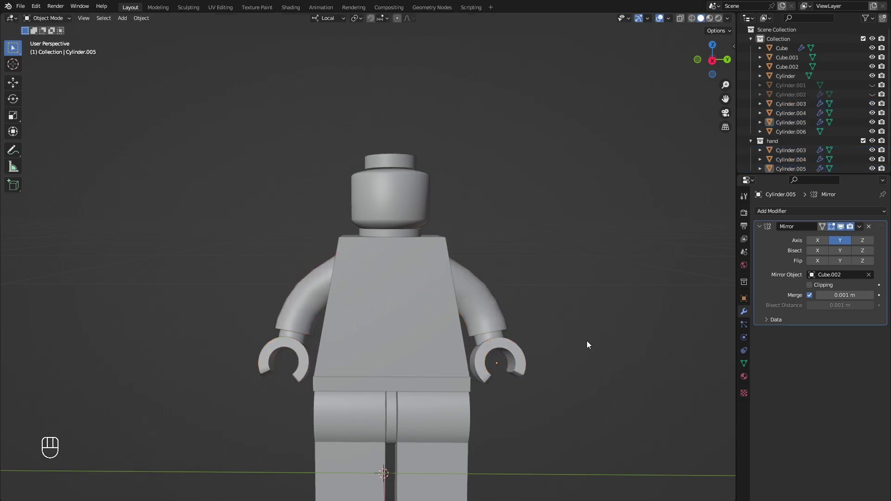
# Stretch the head by about 1.125 along its local Z axis
pyautogui.moveTo(586, 341); pyautogui.dragTo(473, 239, button='middle')
pyautogui.scroll(-5, 431, 349)
pyautogui.scroll(4, 516, 311)
pyautogui.scroll(1, 516, 310)
pyautogui.click(473, 239)
pyautogui.press('s')
pyautogui.press('z')
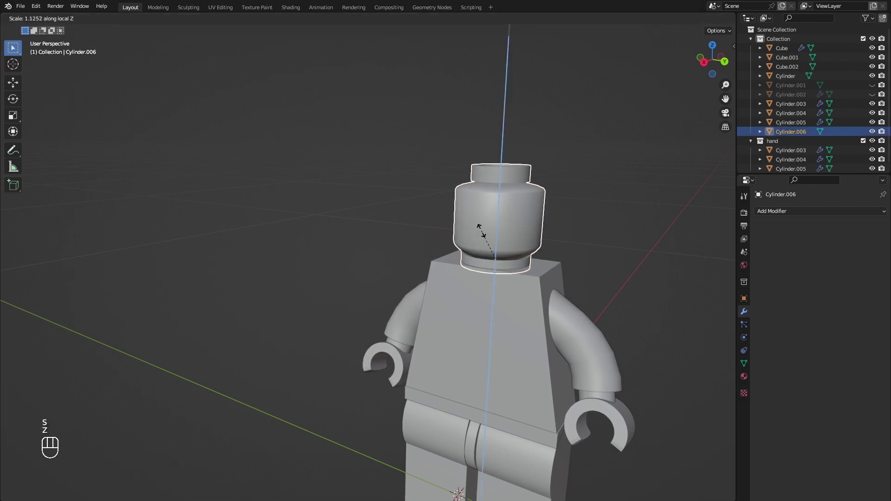
pyautogui.click(481, 232)
pyautogui.click(591, 247)
# Switch the viewport to Material Preview shading and look over the whole figure
pyautogui.scroll(-4, 592, 247)
pyautogui.moveTo(592, 248); pyautogui.dragTo(480, 312, button='middle')
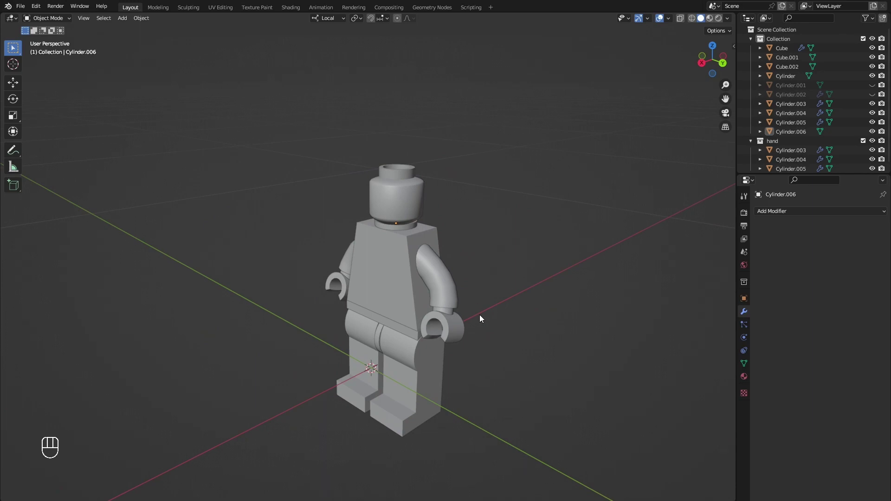
pyautogui.moveTo(480, 318); pyautogui.dragTo(487, 323, button='middle')
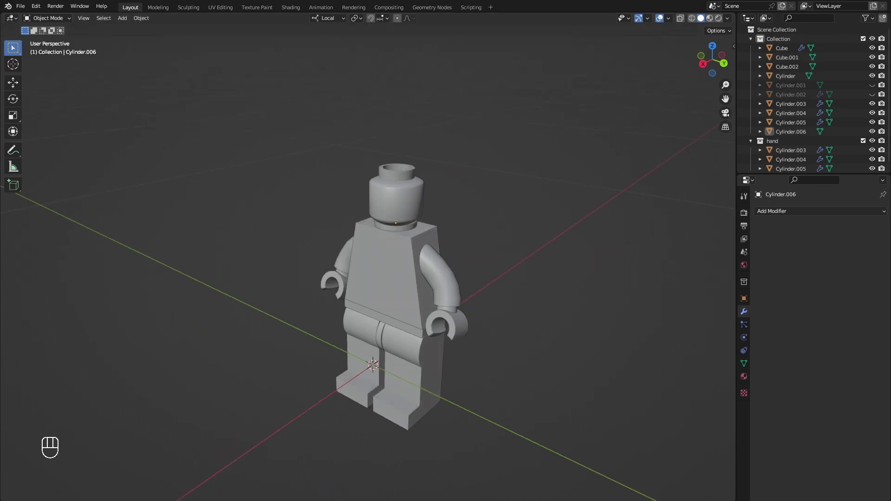
pyautogui.moveTo(606, 385); pyautogui.dragTo(604, 398, button='middle')
pyautogui.keyDown('shift'); pyautogui.moveTo(603, 398); pyautogui.dragTo(586, 358, button='middle'); pyautogui.keyUp('shift')
pyautogui.press('z')
pyautogui.click(576, 407)
pyautogui.scroll(2, 575, 404)
pyautogui.moveTo(468, 370); pyautogui.dragTo(479, 326, button='middle')
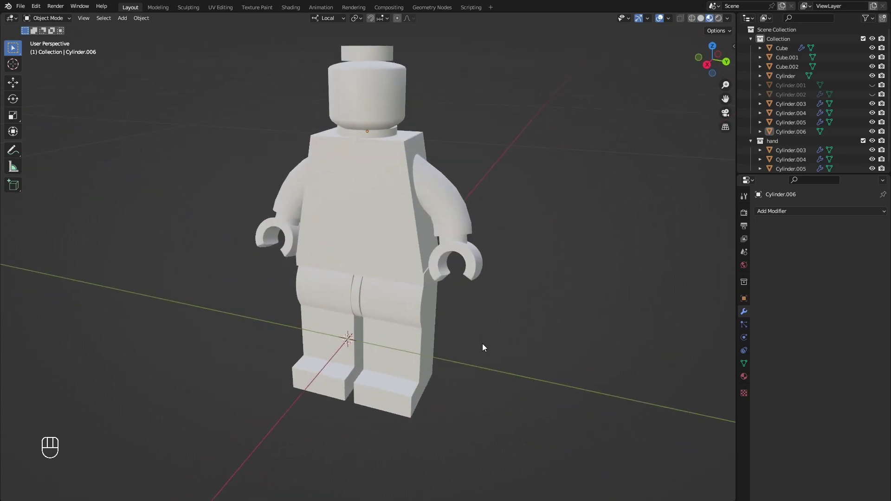
pyautogui.scroll(1, 483, 341)
pyautogui.keyDown('shift'); pyautogui.moveTo(515, 273); pyautogui.dragTo(525, 357, button='middle'); pyautogui.keyUp('shift')
pyautogui.keyDown('shift'); pyautogui.moveTo(434, 358); pyautogui.dragTo(441, 283, button='middle'); pyautogui.keyUp('shift')
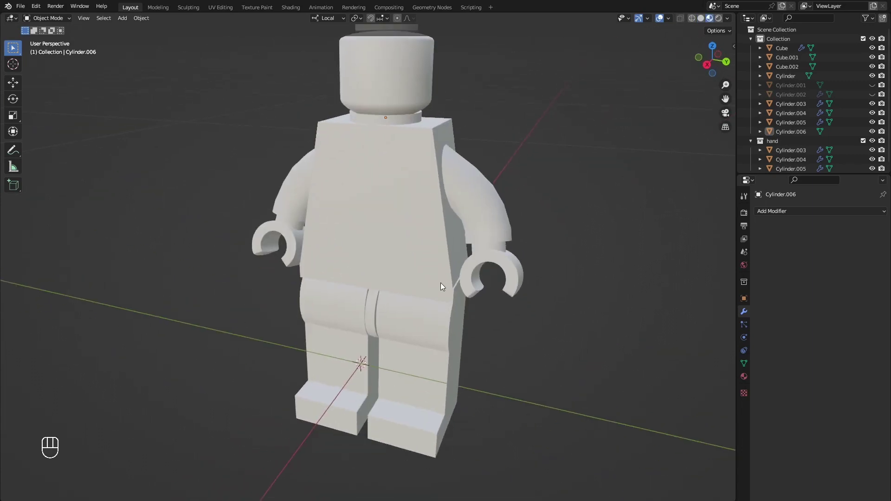
# Apply the legs' mirror modifier and give the legs a new material named BLUE
pyautogui.click(437, 310)
pyautogui.click(819, 237)
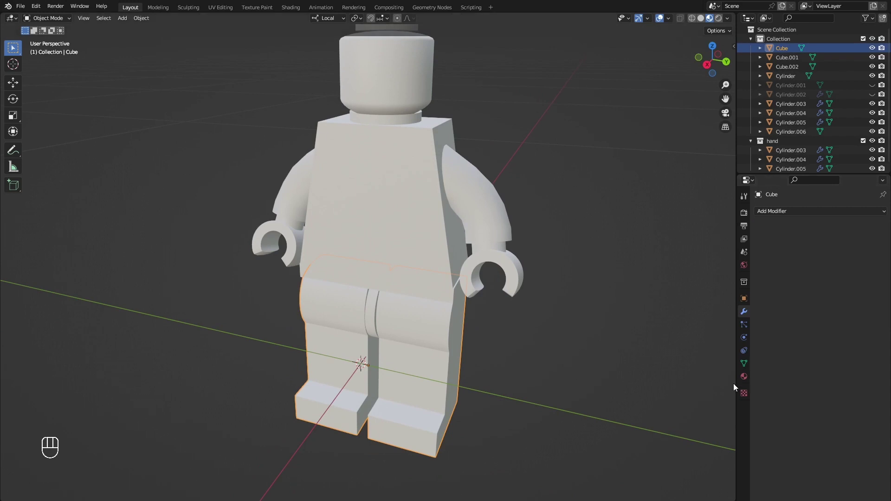
pyautogui.click(744, 376)
pyautogui.click(798, 254)
pyautogui.click(811, 251)
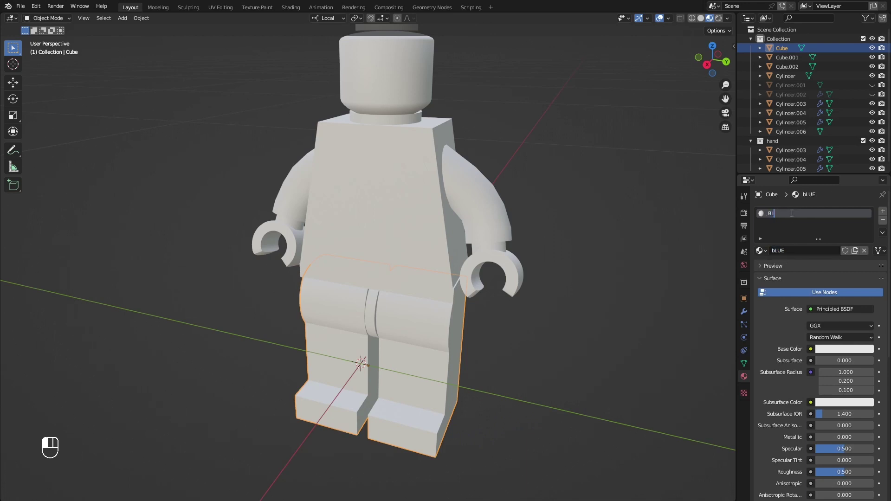
# Set the BLUE material to a blue base color with specular 0.909 and roughness 0.366
pyautogui.click(821, 350)
pyautogui.moveTo(831, 246); pyautogui.dragTo(847, 237)
pyautogui.scroll(5, 514, 363)
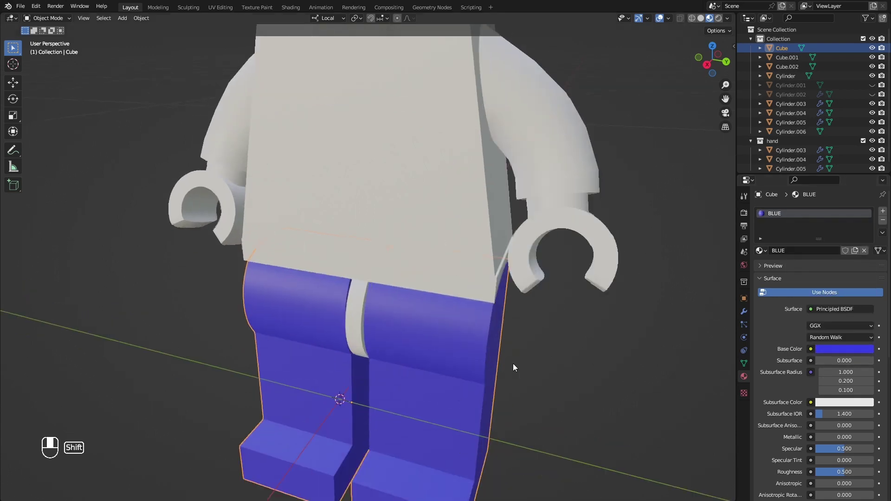
pyautogui.scroll(-3, 788, 403)
pyautogui.moveTo(830, 393)
pyautogui.mouseDown()
pyautogui.moveTo(872, 393)
pyautogui.moveTo(837, 416)
pyautogui.mouseUp()
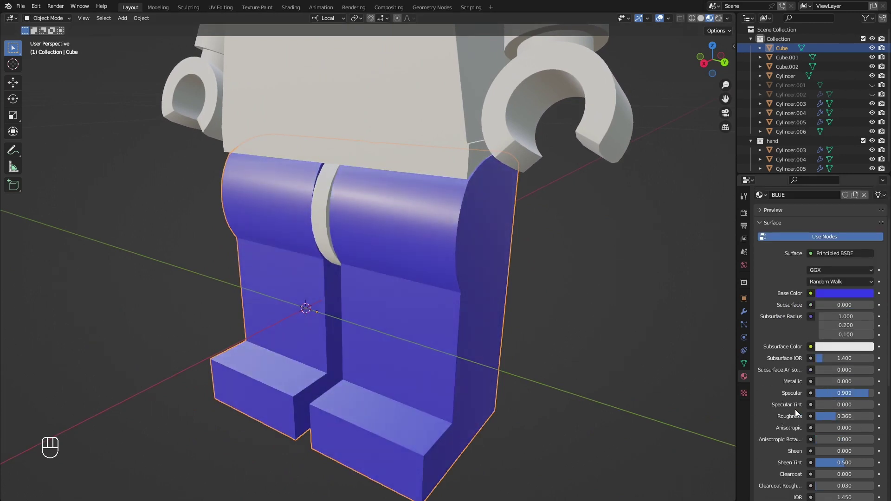
# Bevel all edges of the legs by a small amount
pyautogui.moveTo(451, 385); pyautogui.dragTo(432, 310, button='middle')
pyautogui.scroll(-1, 450, 386)
pyautogui.press('Tab')
pyautogui.press('a')
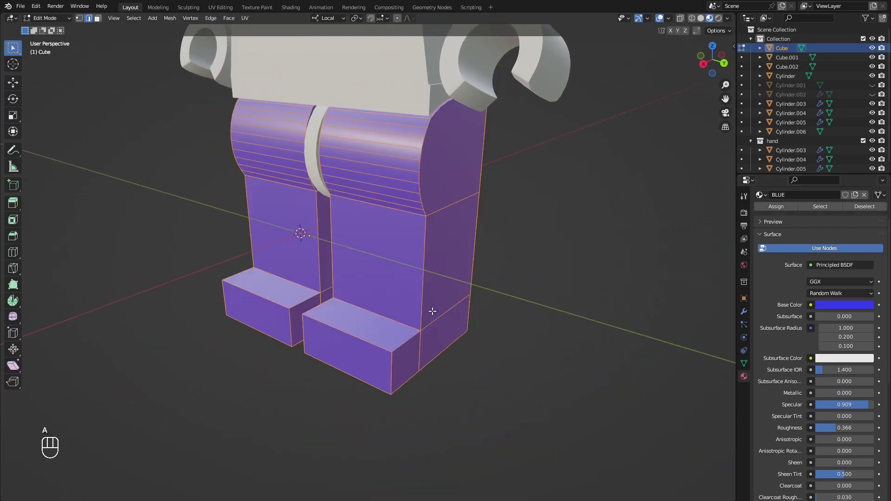
pyautogui.hotkey('ctrl', 'b')
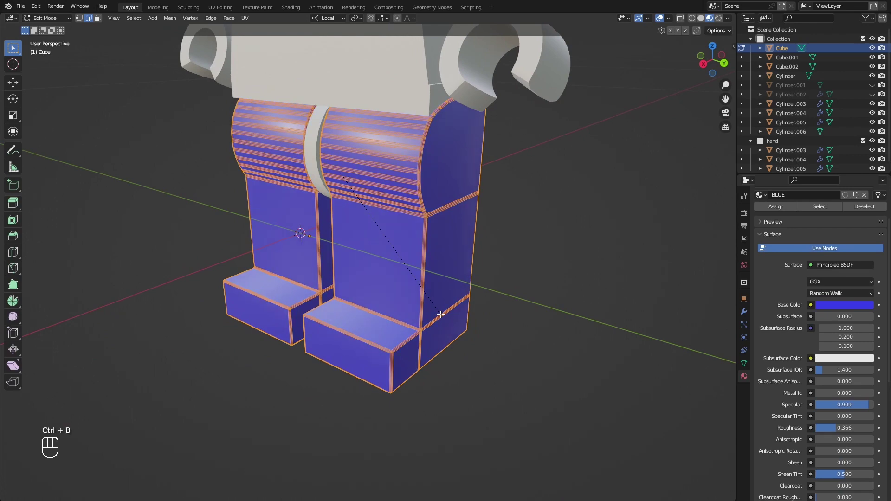
pyautogui.click(439, 314)
pyautogui.press('Tab')
# Leave mesh editing and apply auto smooth shading to the beveled legs
pyautogui.scroll(3, 511, 346)
pyautogui.moveTo(427, 358); pyautogui.dragTo(478, 350, button='middle')
pyautogui.scroll(3, 536, 344)
pyautogui.scroll(-3, 487, 348)
pyautogui.keyDown('shift'); pyautogui.moveTo(492, 348); pyautogui.dragTo(529, 334, button='middle'); pyautogui.keyUp('shift')
pyautogui.click(452, 242)
pyautogui.rightClick(452, 240)
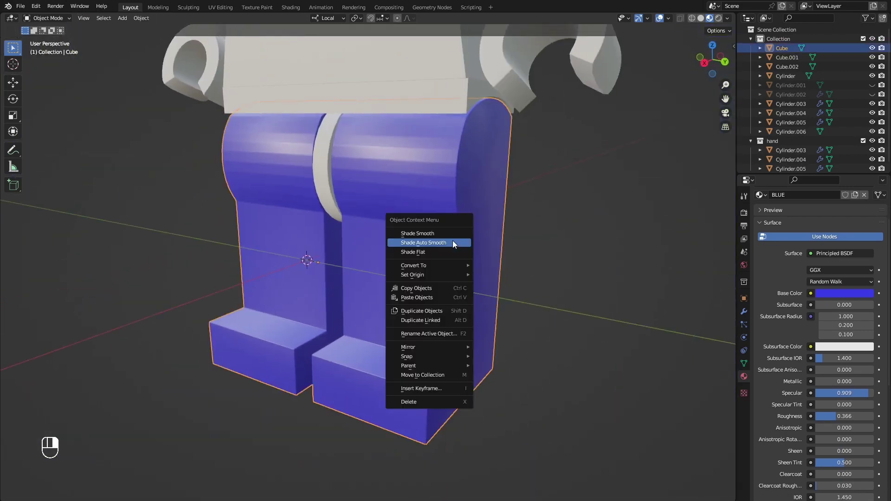
pyautogui.click(452, 242)
pyautogui.moveTo(432, 238); pyautogui.dragTo(388, 211, button='middle')
# Undo the legs' auto smooth shading and the bevel on all of their edges
pyautogui.hotkey('ctrl', 'z')
pyautogui.hotkey('ctrl', 'z')
pyautogui.hotkey('ctrl', 'z')
pyautogui.hotkey('ctrl', 'z')
pyautogui.hotkey('ctrl', 'z')
pyautogui.hotkey('ctrl', 'z')
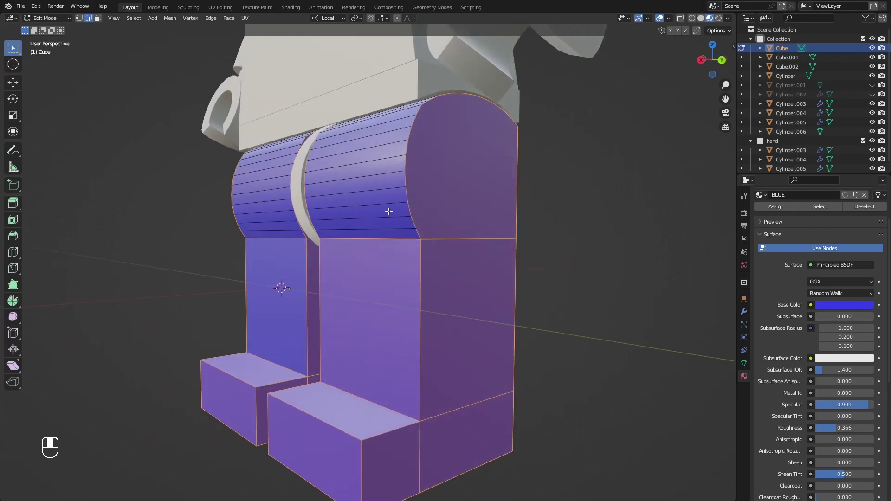
# Bevel the legs' outline edges slightly, excluding the curved hip segments, and shade the legs auto smooth
pyautogui.hotkey('ctrl', 'b')
pyautogui.click(457, 272)
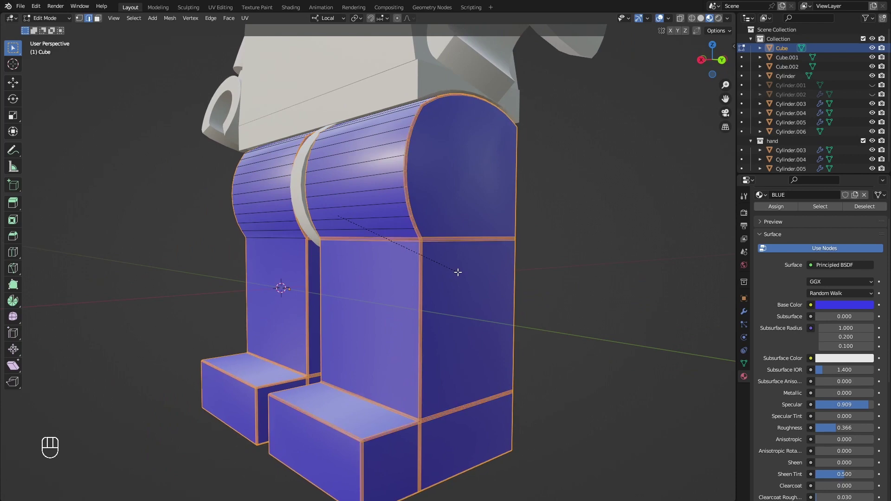
pyautogui.press('Tab')
pyautogui.moveTo(609, 319); pyautogui.dragTo(482, 253, button='middle')
# Set the BLUE material's base color to a lighter, less saturated blue
pyautogui.click(833, 293)
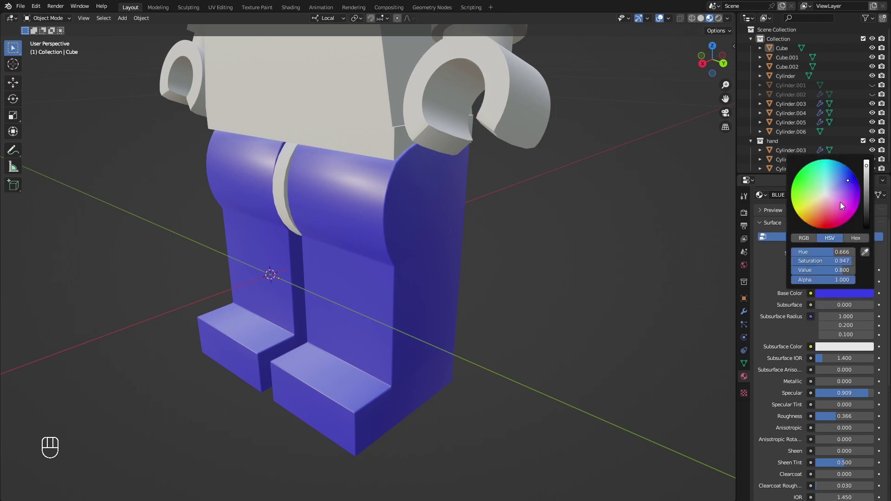
pyautogui.moveTo(843, 180); pyautogui.dragTo(841, 181)
pyautogui.scroll(-2, 505, 338)
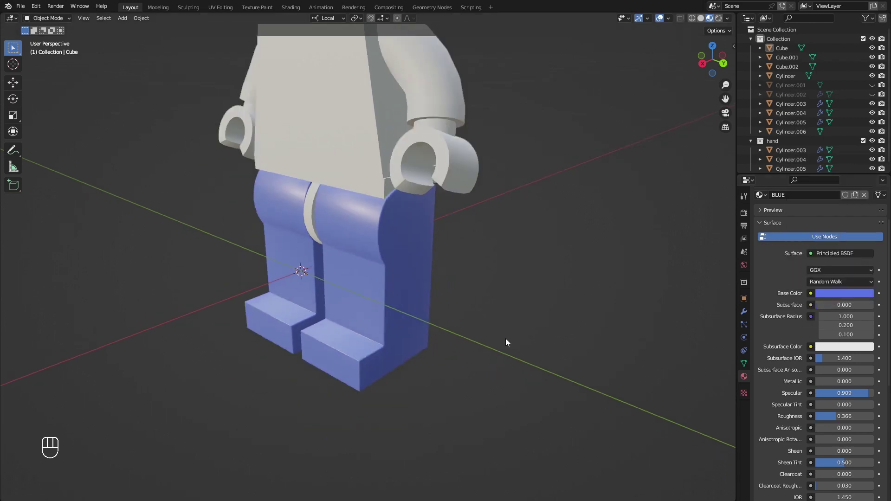
# Assign the BLUE material to the thin disc between the two legs
pyautogui.moveTo(505, 339); pyautogui.dragTo(511, 340, button='middle')
pyautogui.keyDown('shift'); pyautogui.moveTo(506, 259); pyautogui.dragTo(526, 366, button='middle'); pyautogui.keyUp('shift')
pyautogui.click(350, 320)
pyautogui.click(764, 251)
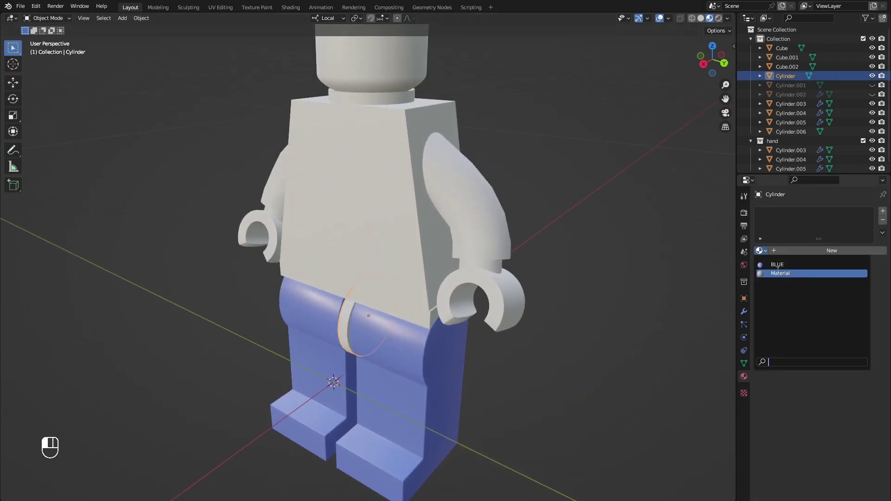
pyautogui.click(777, 265)
pyautogui.click(552, 325)
# Change the BLUE material's base color on the legs to a deep, fully saturated blue
pyautogui.moveTo(456, 336); pyautogui.dragTo(444, 317, button='middle')
pyautogui.click(441, 356)
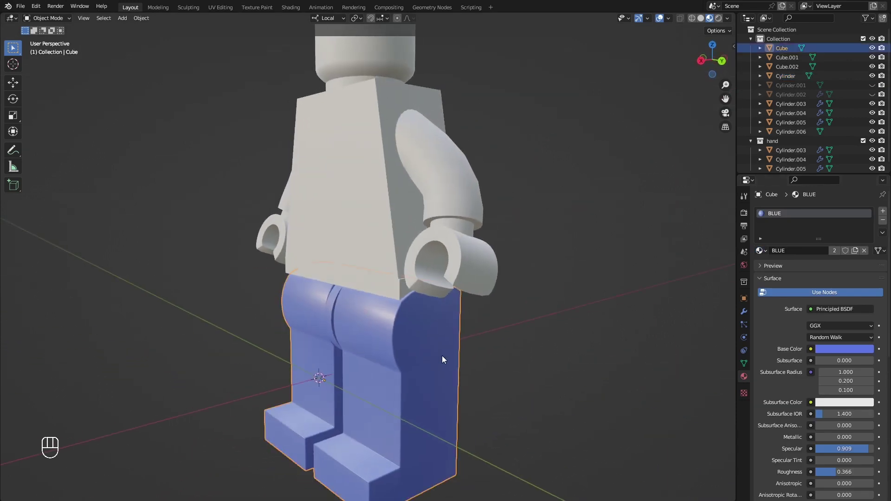
pyautogui.click(833, 348)
pyautogui.click(853, 237)
pyautogui.click(578, 308)
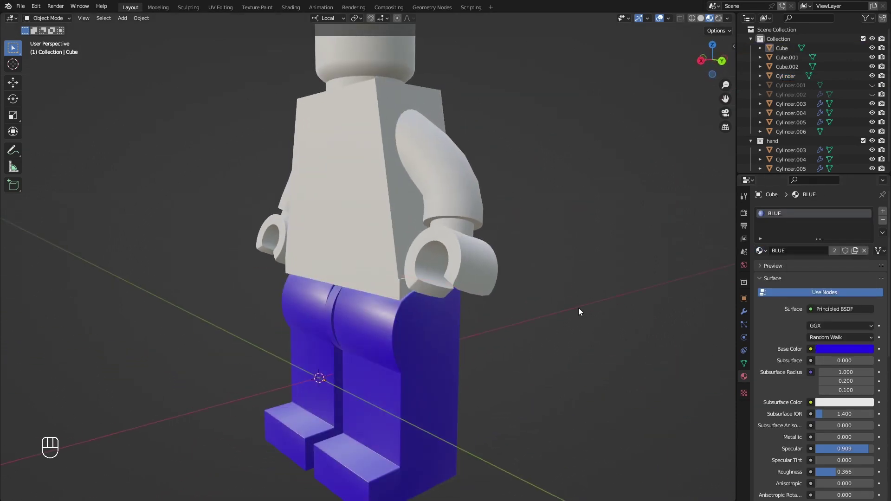
# Assign the BLUE material to the hip block between the torso and legs
pyautogui.moveTo(578, 308); pyautogui.dragTo(594, 301, button='middle')
pyautogui.click(375, 281)
pyautogui.click(761, 251)
pyautogui.click(778, 265)
pyautogui.click(528, 302)
# Give the torso an independent copy of BLUE named red, with base color hue 0.000 and saturation 0.999
pyautogui.moveTo(529, 304)
pyautogui.mouseDown(button='middle')
pyautogui.moveTo(534, 298)
pyautogui.moveTo(528, 302)
pyautogui.mouseUp(button='middle')
pyautogui.click(408, 260)
pyautogui.click(761, 251)
pyautogui.click(778, 264)
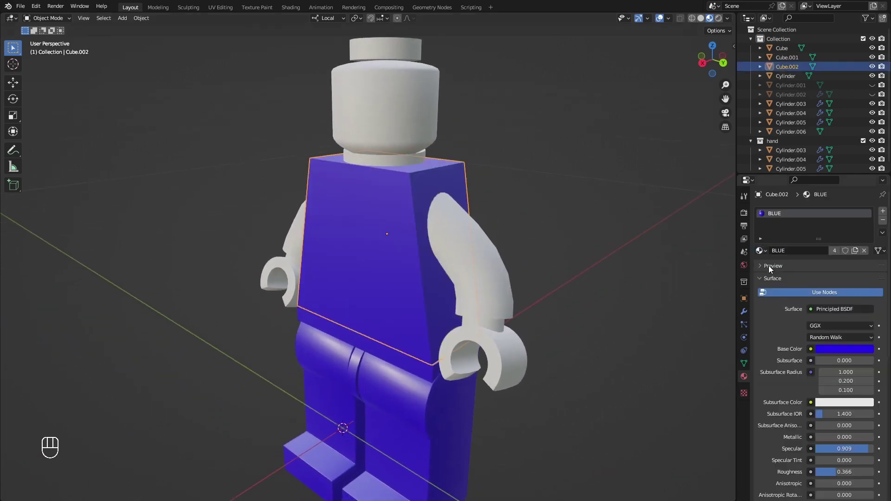
pyautogui.click(855, 250)
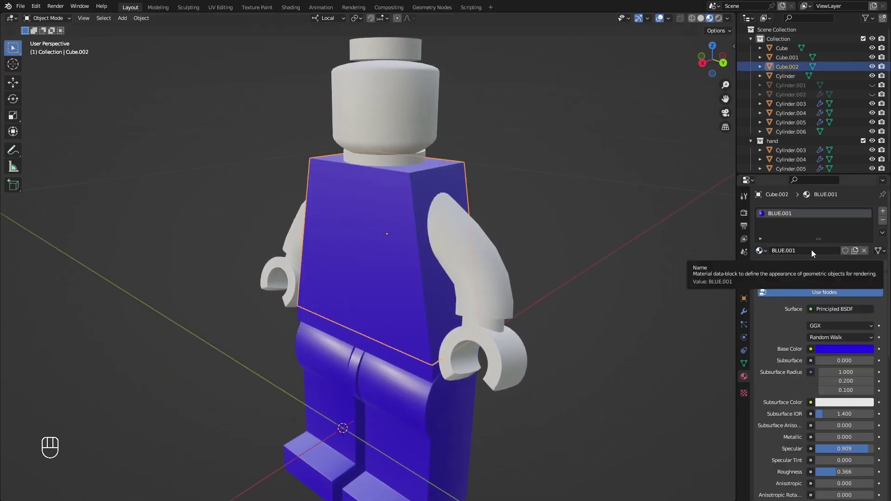
pyautogui.click(823, 350)
pyautogui.moveTo(815, 263); pyautogui.dragTo(825, 283)
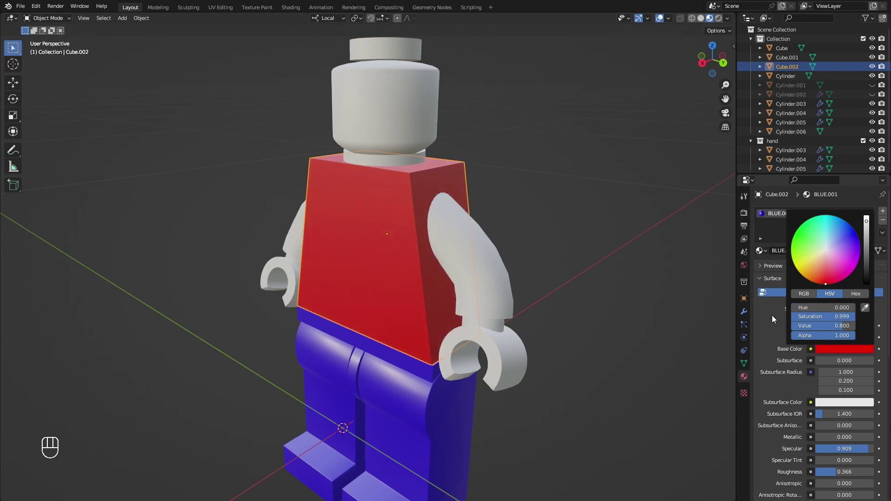
pyautogui.scroll(3, 479, 214)
pyautogui.moveTo(480, 214)
pyautogui.mouseDown(button='middle')
pyautogui.moveTo(520, 216)
pyautogui.moveTo(476, 214)
pyautogui.mouseUp(button='middle')
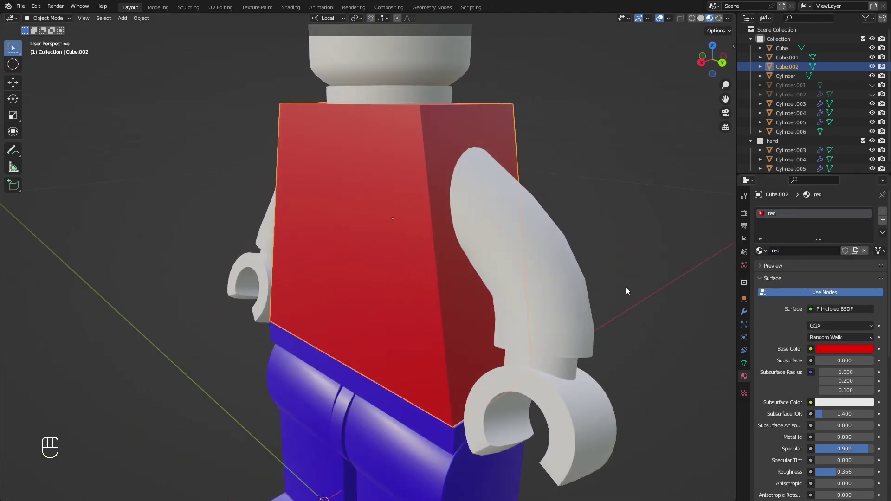
# Bevel all edges of the torso by a small amount
pyautogui.scroll(-5, 500, 263)
pyautogui.press('Tab')
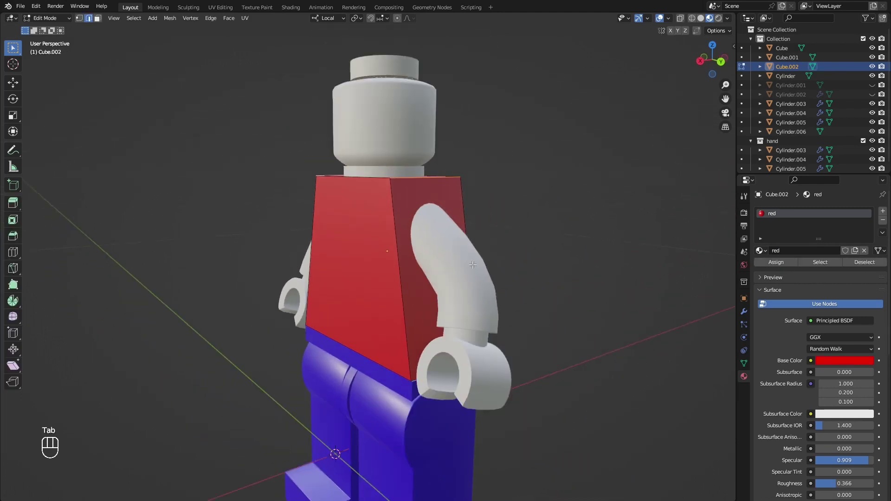
pyautogui.moveTo(534, 241); pyautogui.dragTo(264, 145)
pyautogui.moveTo(274, 148)
pyautogui.mouseDown(button='middle')
pyautogui.moveTo(358, 165)
pyautogui.moveTo(312, 162)
pyautogui.mouseUp(button='middle')
pyautogui.press('z')
pyautogui.click(253, 161)
pyautogui.moveTo(527, 219)
pyautogui.mouseDown(button='middle')
pyautogui.moveTo(488, 225)
pyautogui.moveTo(271, 177)
pyautogui.mouseUp(button='middle')
pyautogui.moveTo(543, 249)
pyautogui.mouseDown(button='middle')
pyautogui.moveTo(259, 211)
pyautogui.moveTo(355, 248)
pyautogui.mouseUp(button='middle')
pyautogui.press('z')
pyautogui.moveTo(459, 249)
pyautogui.mouseDown(button='middle')
pyautogui.moveTo(423, 281)
pyautogui.moveTo(433, 288)
pyautogui.moveTo(424, 310)
pyautogui.mouseUp(button='middle')
pyautogui.press('a')
pyautogui.press('z')
pyautogui.press('z')
pyautogui.click(437, 368)
pyautogui.scroll(2, 436, 284)
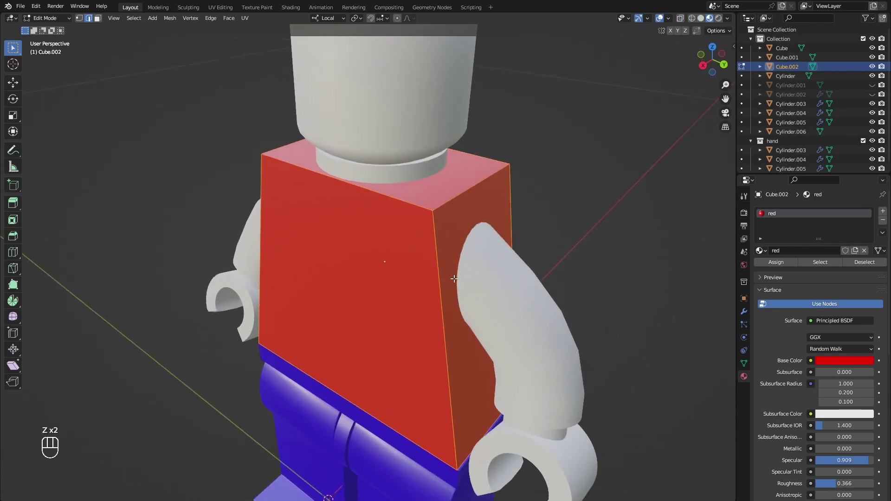
pyautogui.hotkey('ctrl', 'b')
pyautogui.click(456, 281)
pyautogui.press('Tab')
# Assign the red material to both arms
pyautogui.moveTo(454, 279); pyautogui.dragTo(439, 219, button='middle')
pyautogui.scroll(-5, 310, 225)
pyautogui.click(444, 225)
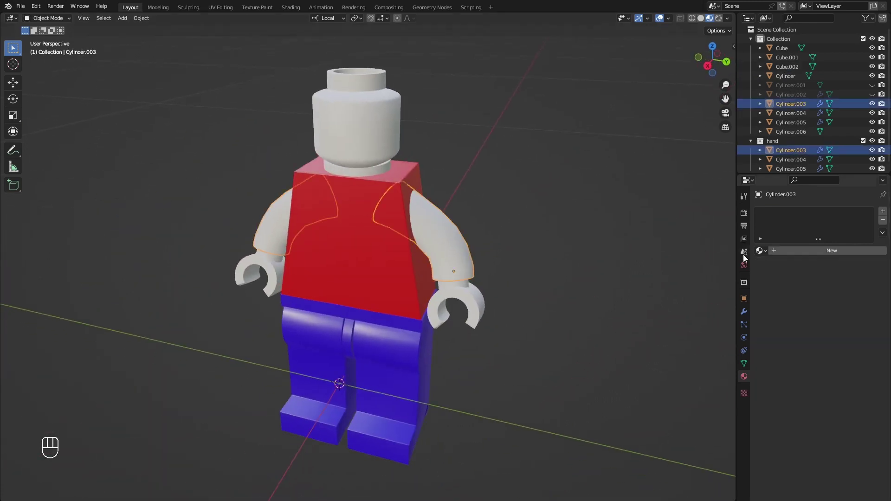
pyautogui.click(760, 250)
pyautogui.click(785, 281)
# Give the wrists an independent copy of the red material and name it yellow
pyautogui.moveTo(526, 268); pyautogui.dragTo(436, 260, button='middle')
pyautogui.click(450, 236)
pyautogui.click(760, 251)
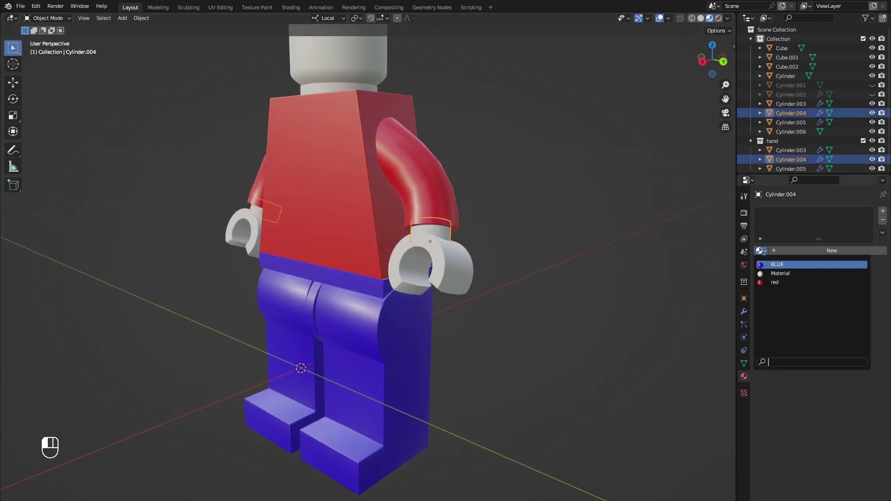
pyautogui.click(772, 282)
pyautogui.click(854, 251)
pyautogui.click(806, 253)
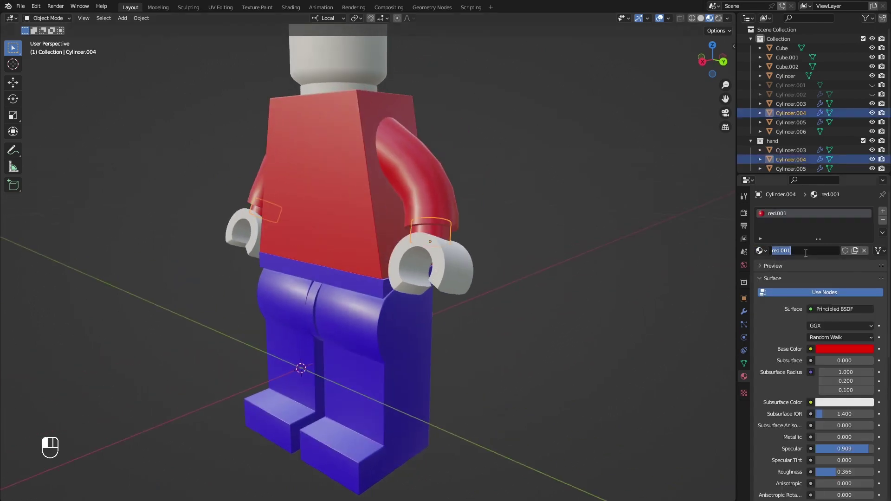
pyautogui.write('yellow')
# Set the yellow material's base color to yellow, with specular 0.728 and roughness about 0.335
pyautogui.click(825, 350)
pyautogui.moveTo(800, 265); pyautogui.dragTo(802, 265)
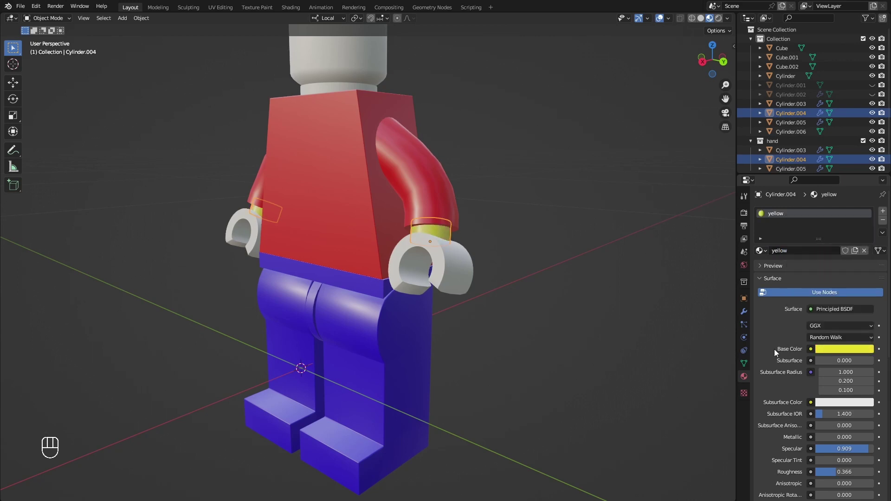
pyautogui.moveTo(466, 293); pyautogui.dragTo(435, 299, button='middle')
pyautogui.scroll(3, 438, 299)
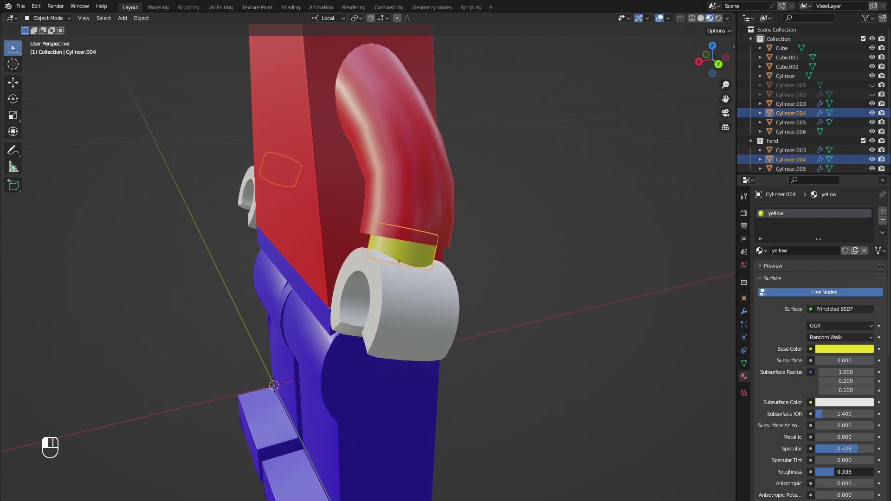
# Assign the yellow material to the hands
pyautogui.click(455, 307)
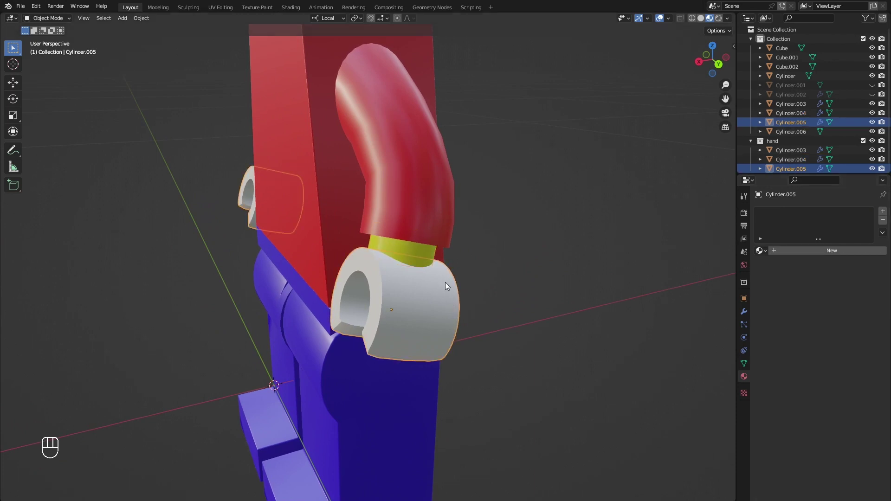
pyautogui.click(759, 251)
pyautogui.click(784, 291)
# Assign the yellow material to the head
pyautogui.scroll(-4, 544, 287)
pyautogui.moveTo(426, 195); pyautogui.dragTo(479, 291, button='middle')
pyautogui.scroll(1, 464, 260)
pyautogui.click(420, 202)
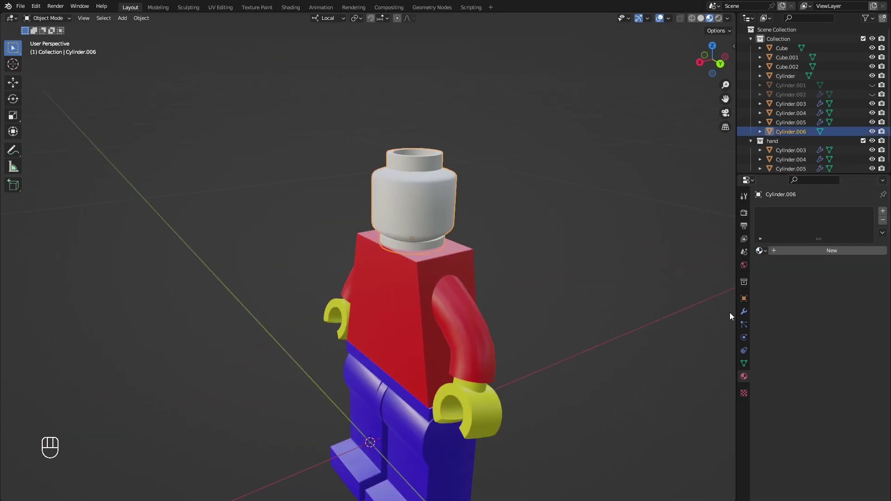
pyautogui.click(760, 250)
pyautogui.click(780, 291)
pyautogui.scroll(1, 512, 313)
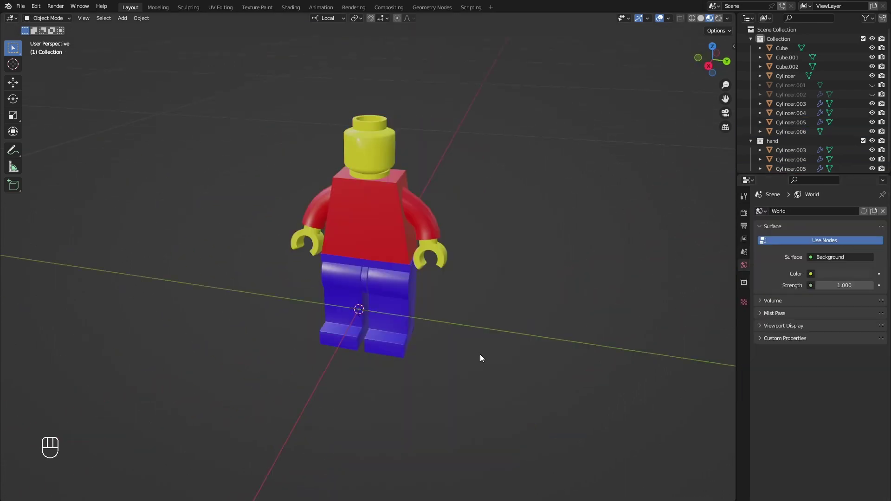
# Add the klipartz.com face image as a plane and scale it down to about 0.081
pyautogui.hotkey('shift', 'a')
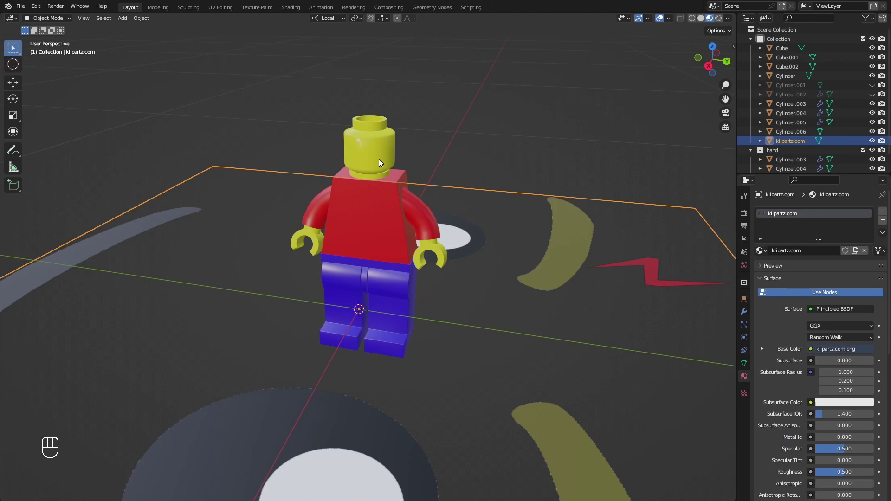
pyautogui.scroll(-5, 432, 279)
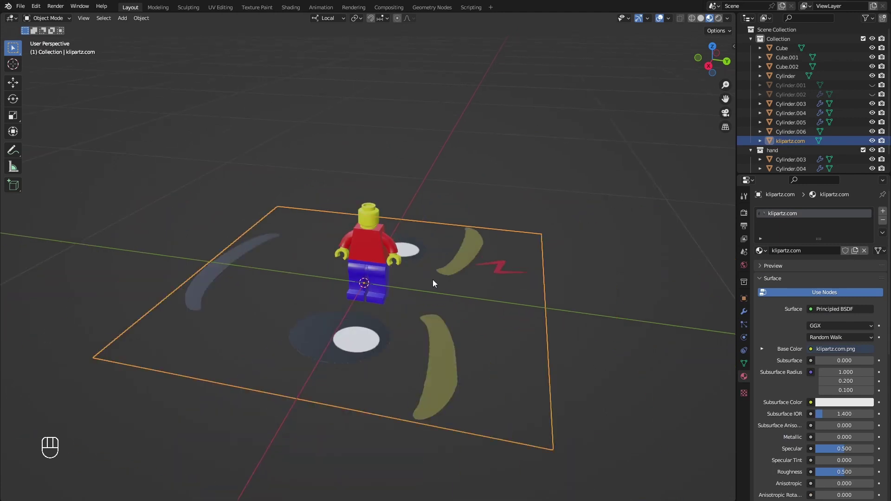
pyautogui.moveTo(433, 279); pyautogui.dragTo(466, 314, button='middle')
pyautogui.press('s')
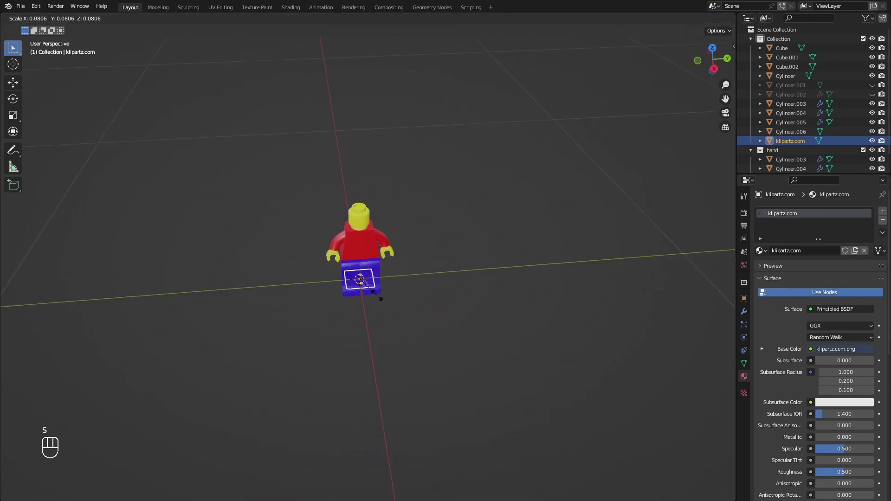
pyautogui.click(376, 297)
# Stand the face plane upright by rotating it 90° about its local Z and 90° about its local X
pyautogui.scroll(3, 376, 297)
pyautogui.moveTo(377, 297); pyautogui.dragTo(484, 327, button='middle')
pyautogui.press('r')
pyautogui.press('z')
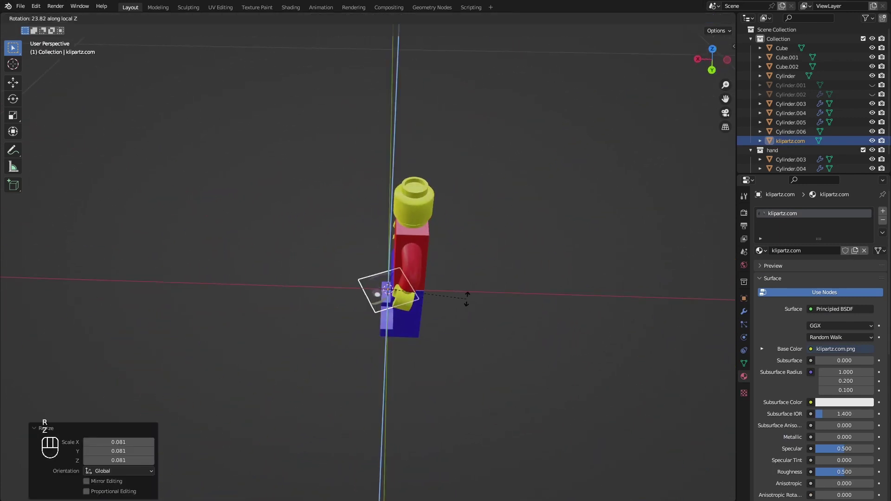
pyautogui.press('KP_9')
pyautogui.press('KP_0')
pyautogui.press('Return')
pyautogui.press('r')
pyautogui.press('x')
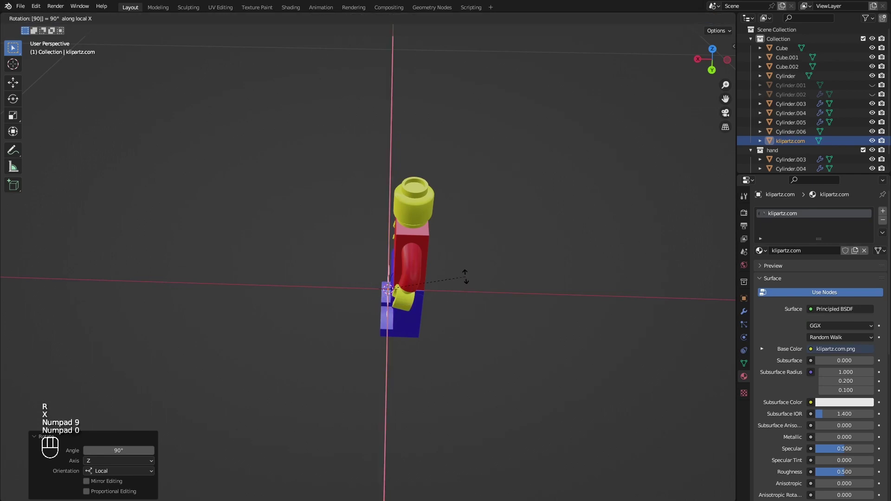
pyautogui.press('Return')
# Move the face plane up about 0.201 m onto the head, working in the Right orthographic view
pyautogui.moveTo(371, 297); pyautogui.dragTo(461, 276, button='middle')
pyautogui.scroll(3, 447, 262)
pyautogui.click(714, 62)
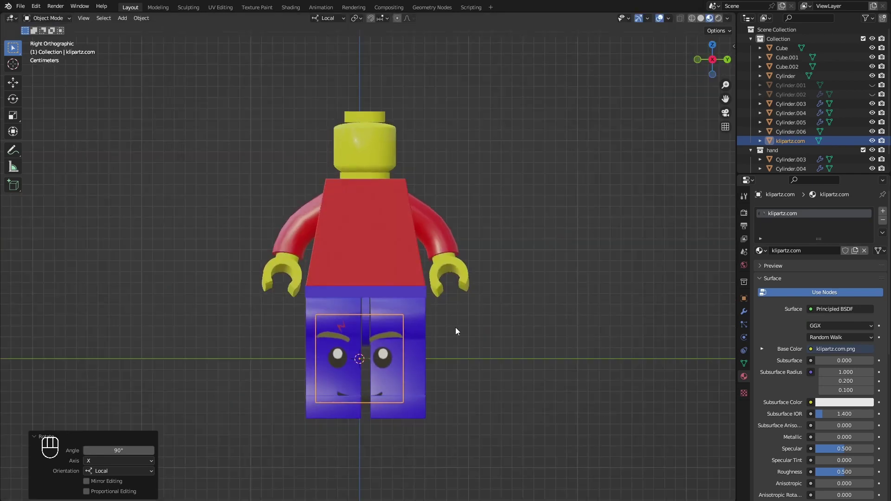
pyautogui.press('g')
pyautogui.click(461, 110)
# Scale the face plane to about 0.418 and center it on the front of the head
pyautogui.scroll(5, 431, 160)
pyautogui.keyDown('shift'); pyautogui.moveTo(431, 160); pyautogui.dragTo(457, 371, button='middle'); pyautogui.keyUp('shift')
pyautogui.scroll(3, 418, 232)
pyautogui.keyDown('shift'); pyautogui.moveTo(395, 194); pyautogui.dragTo(406, 286, button='middle'); pyautogui.keyUp('shift')
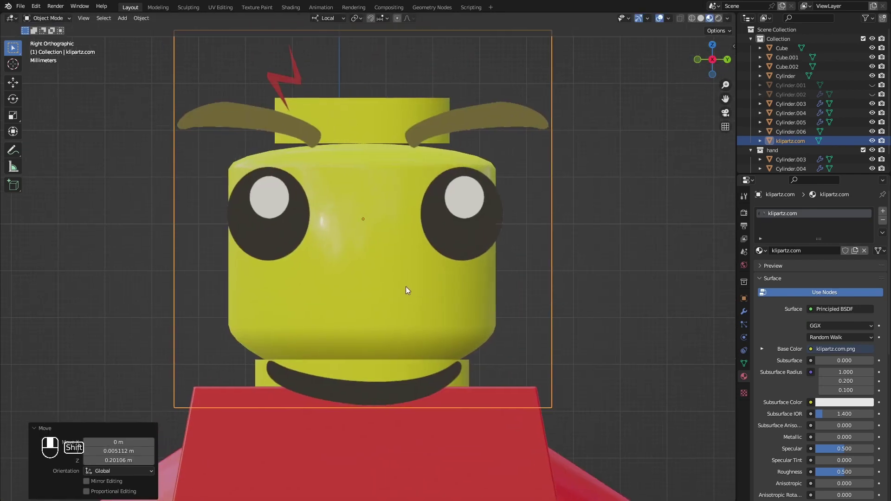
pyautogui.press('s')
pyautogui.click(449, 289)
pyautogui.press('g')
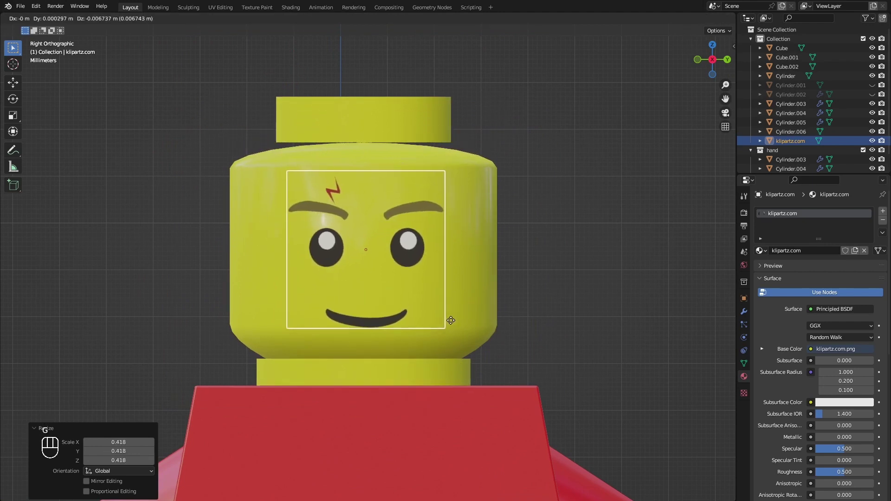
pyautogui.click(452, 312)
pyautogui.click(546, 301)
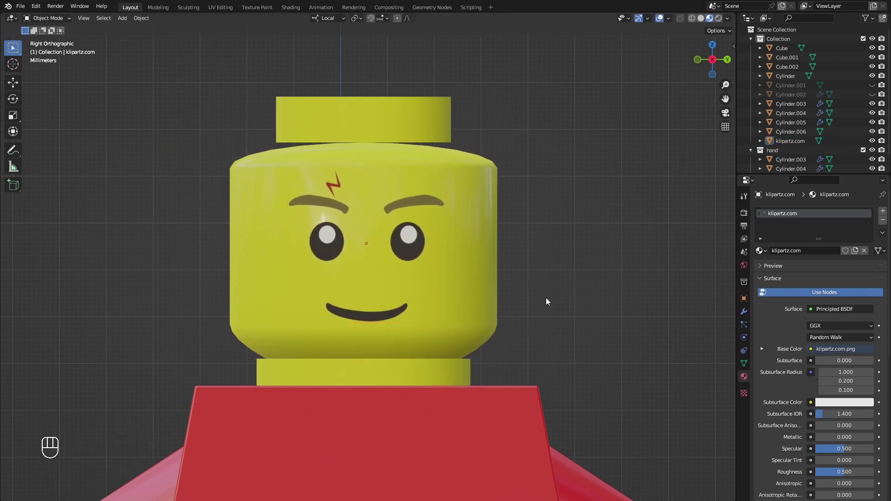
# Add a Shrinkwrap modifier to the face plane with the head as its target
pyautogui.scroll(-3, 546, 302)
pyautogui.moveTo(546, 302); pyautogui.dragTo(434, 330, button='middle')
pyautogui.click(375, 254)
pyautogui.scroll(3, 399, 251)
pyautogui.keyDown('shift'); pyautogui.moveTo(457, 234); pyautogui.dragTo(431, 301, button='middle'); pyautogui.keyUp('shift')
pyautogui.scroll(1, 431, 301)
pyautogui.click(744, 312)
pyautogui.click(797, 212)
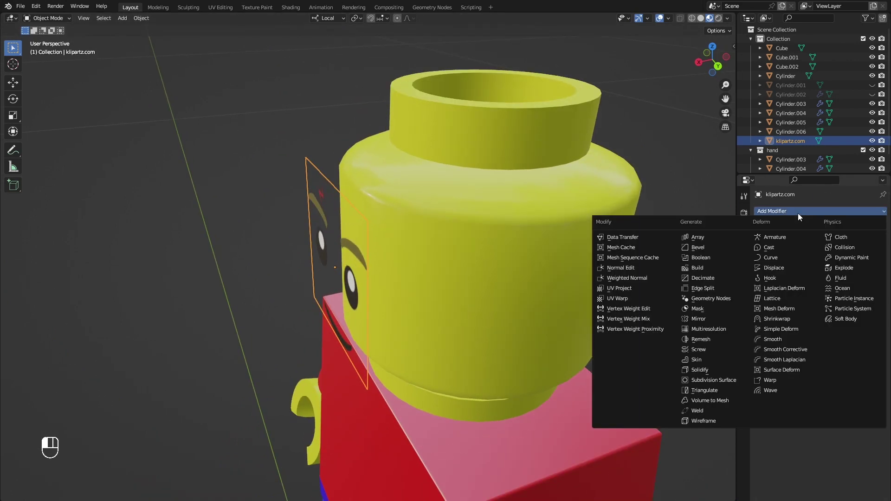
pyautogui.click(789, 318)
pyautogui.click(867, 263)
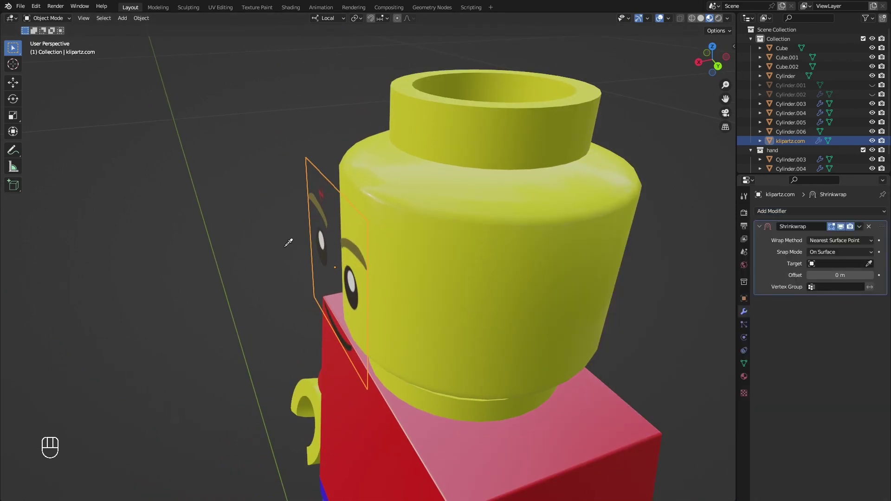
pyautogui.click(473, 241)
# Add a Subdivision Surface modifier to the face plane, set to Simple with 6 viewport levels
pyautogui.moveTo(380, 372); pyautogui.dragTo(445, 382, button='middle')
pyautogui.click(798, 211)
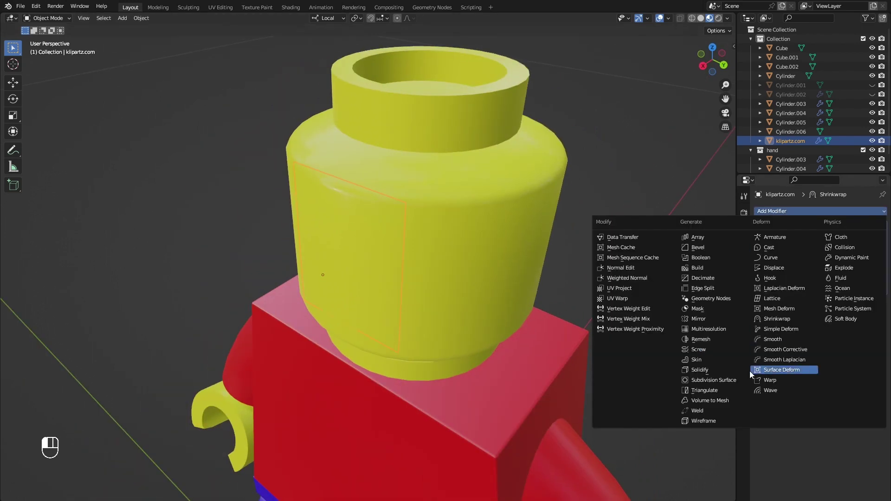
pyautogui.click(736, 381)
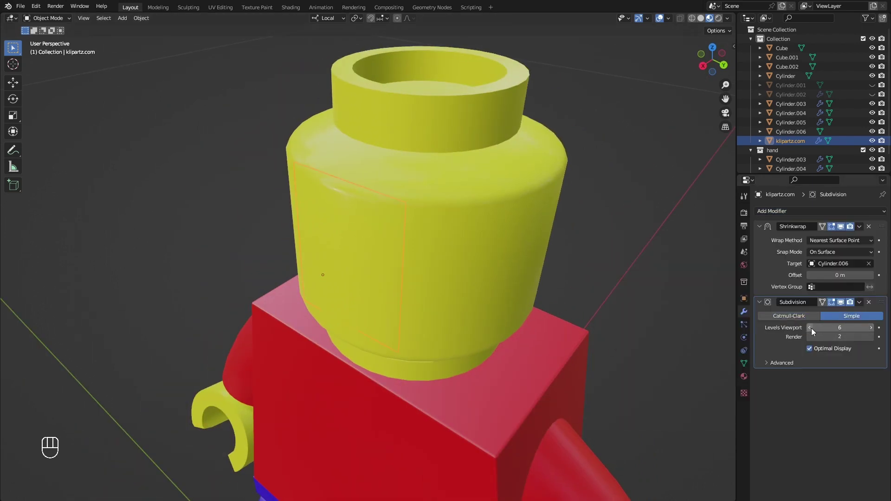
# Remove the Subdivision modifier from the face plane and set the Shrinkwrap offset to 0.39 m
pyautogui.moveTo(275, 273); pyautogui.dragTo(241, 283, button='middle')
pyautogui.click(868, 303)
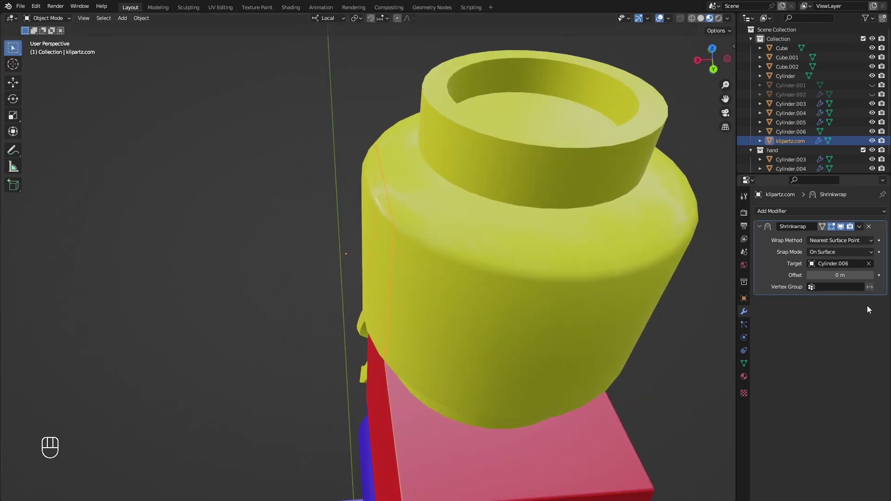
pyautogui.moveTo(387, 301); pyautogui.dragTo(448, 288, button='middle')
pyautogui.moveTo(837, 274); pyautogui.dragTo(860, 275)
pyautogui.moveTo(531, 263); pyautogui.dragTo(662, 208, button='middle')
# In Edit Mode, subdivide the face plane's upper and lower edges with 9 cuts
pyautogui.press('Tab')
pyautogui.press('2')
pyautogui.click(376, 311)
pyautogui.keyDown('shift'); pyautogui.click(351, 148); pyautogui.keyUp('shift')
pyautogui.rightClick(350, 158)
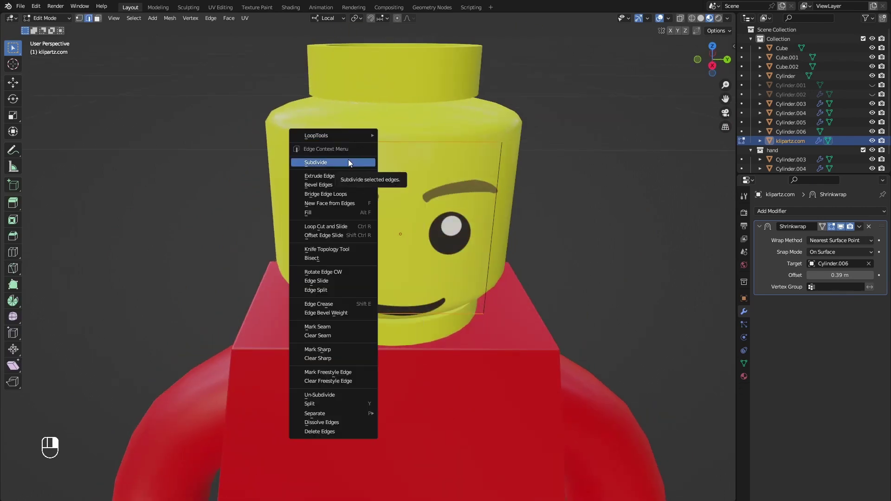
pyautogui.click(348, 162)
pyautogui.moveTo(118, 430); pyautogui.dragTo(148, 430)
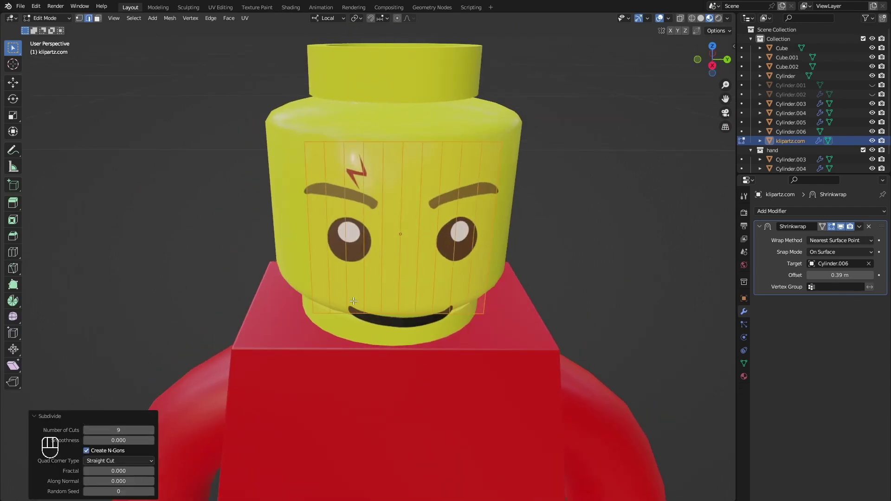
# Reduce the face plane's Shrinkwrap offset to 0.02 m so it sits close to the head
pyautogui.moveTo(459, 302); pyautogui.dragTo(374, 332, button='middle')
pyautogui.scroll(2, 374, 333)
pyautogui.moveTo(838, 277); pyautogui.dragTo(821, 277)
pyautogui.moveTo(576, 276); pyautogui.dragTo(186, 418, button='middle')
pyautogui.click(152, 430)
pyautogui.moveTo(733, 301); pyautogui.dragTo(640, 296, button='middle')
# Return to Object Mode and apply the Shrinkwrap modifier on the face plane
pyautogui.press('Tab')
pyautogui.scroll(-2, 524, 304)
pyautogui.scroll(-2, 525, 304)
pyautogui.moveTo(525, 304); pyautogui.dragTo(461, 353, button='middle')
pyautogui.scroll(-6, 487, 333)
pyautogui.keyDown('shift'); pyautogui.moveTo(481, 423); pyautogui.dragTo(495, 399, button='middle'); pyautogui.keyUp('shift')
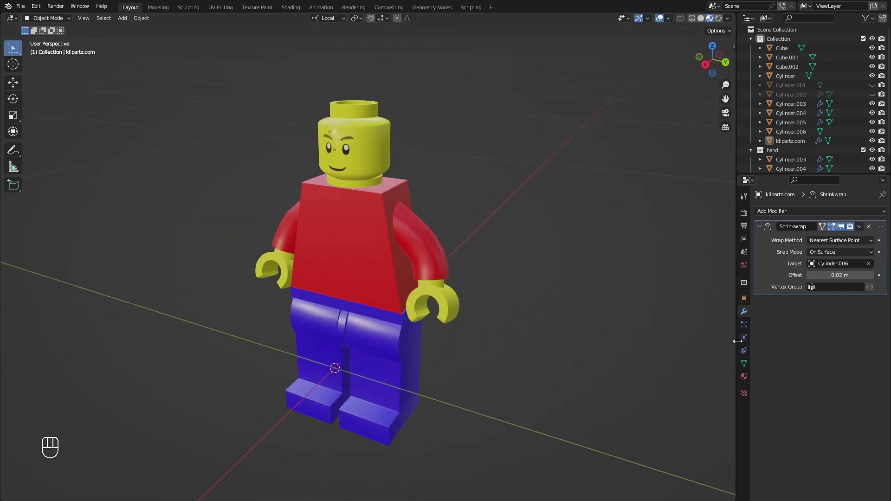
pyautogui.click(859, 227)
pyautogui.click(810, 237)
pyautogui.moveTo(470, 355)
pyautogui.mouseDown(button='middle')
pyautogui.moveTo(524, 330)
pyautogui.moveTo(467, 357)
pyautogui.moveTo(478, 355)
pyautogui.mouseUp(button='middle')
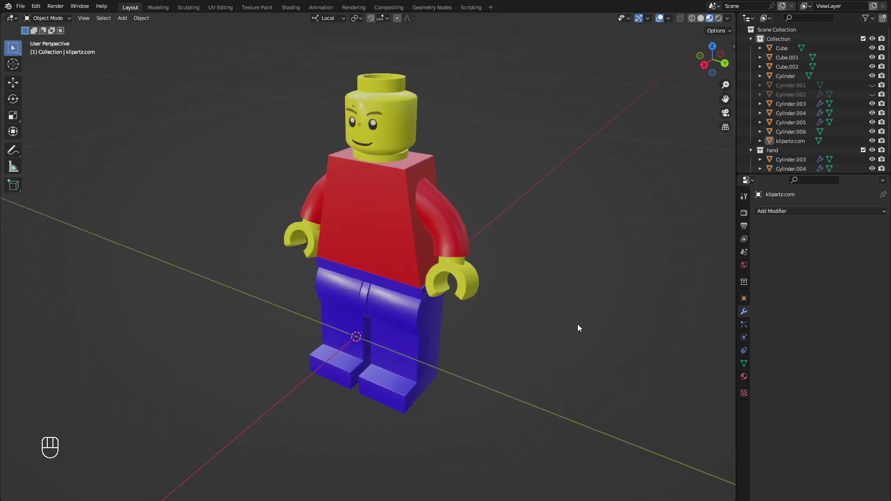
# Switch the viewport to rendered shading and add a point light to the scene
pyautogui.press('z')
pyautogui.press('z')
pyautogui.hotkey('shift', 'a')
pyautogui.moveTo(554, 287)
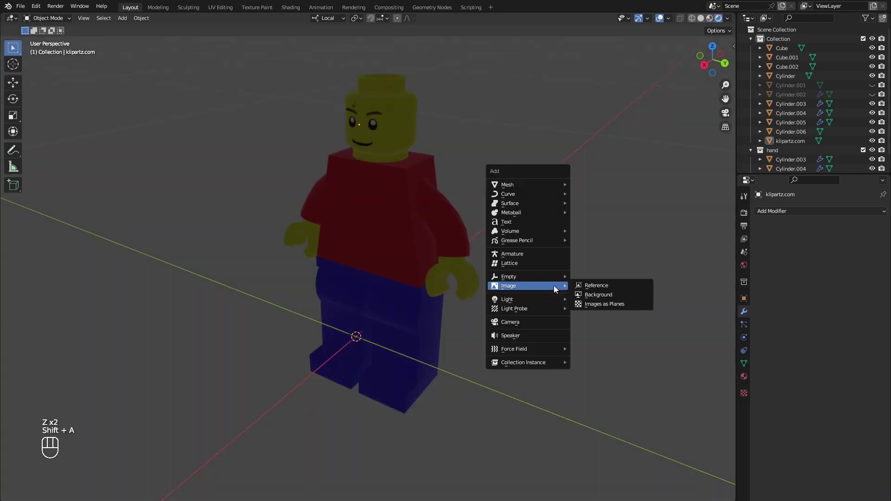
pyautogui.moveTo(539, 299)
pyautogui.click(604, 299)
# Move the point light about 0.42 m in X, -0.25 m in Y and 0.40 m in Z
pyautogui.scroll(-5, 550, 330)
pyautogui.moveTo(550, 330); pyautogui.dragTo(495, 318, button='middle')
pyautogui.press('g')
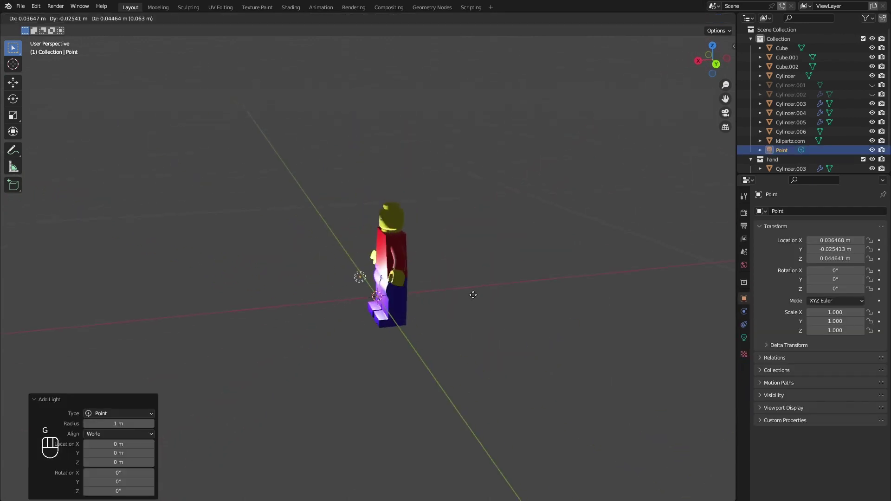
pyautogui.click(304, 147)
# Set the point light's power to 188.3 W and move it about -0.38 m along Y
pyautogui.click(744, 337)
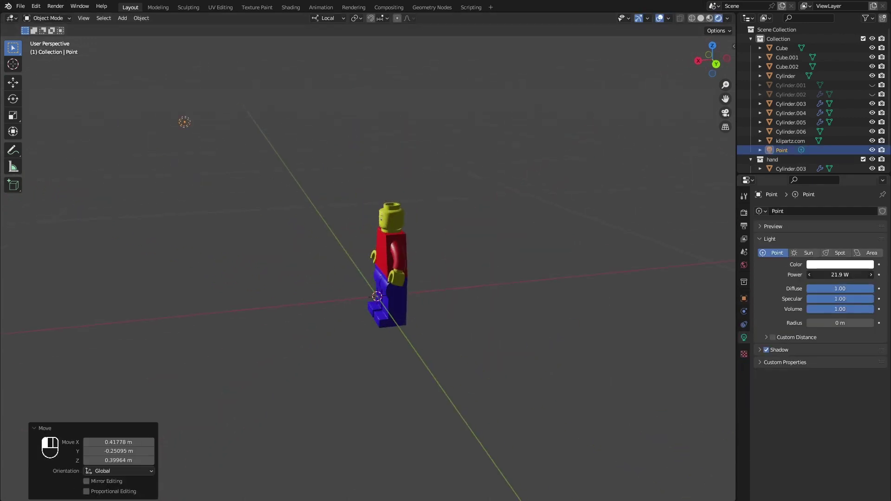
pyautogui.moveTo(464, 269); pyautogui.dragTo(363, 265, button='middle')
pyautogui.press('g')
pyautogui.click(207, 255)
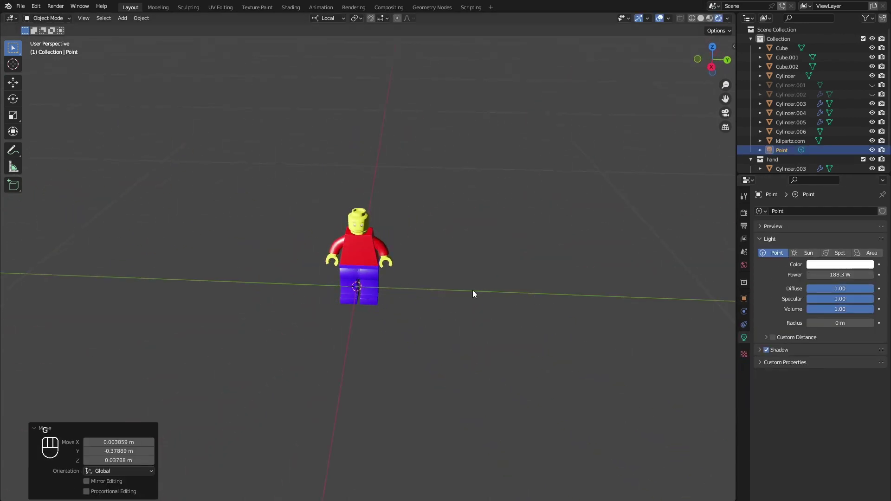
pyautogui.scroll(4, 472, 291)
pyautogui.moveTo(463, 283); pyautogui.dragTo(524, 264, button='middle')
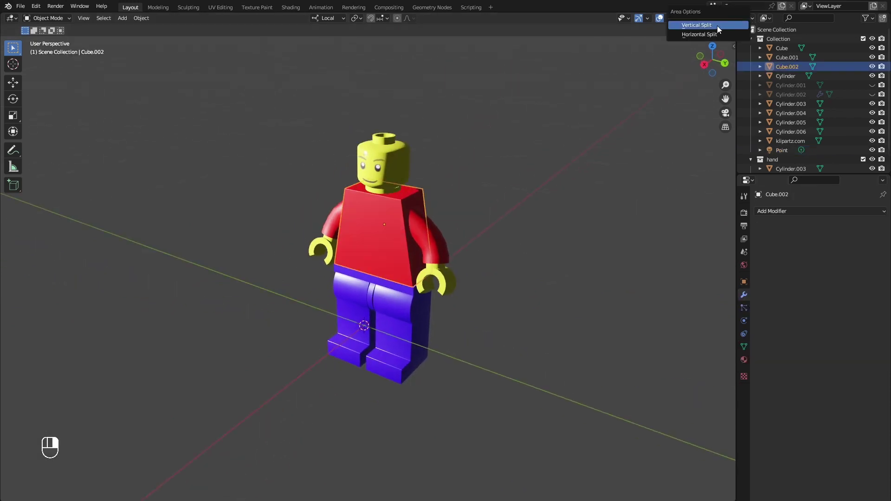
# Split the viewport vertically and turn the new area into a Shader Editor for the torso's material
pyautogui.moveTo(734, 14); pyautogui.dragTo(379, 115)
pyautogui.click(392, 19)
pyautogui.click(416, 105)
pyautogui.scroll(7, 519, 306)
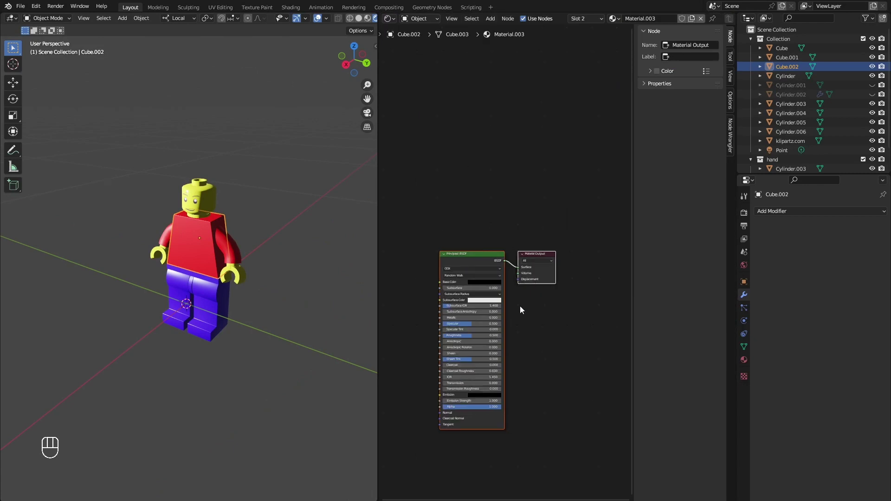
pyautogui.keyDown('shift'); pyautogui.moveTo(497, 290); pyautogui.dragTo(539, 220, button='middle'); pyautogui.keyUp('shift')
# Spread the nodes of Material.003 apart and place a Shader to RGB node between them
pyautogui.click(541, 171)
pyautogui.moveTo(543, 171); pyautogui.dragTo(428, 192)
pyautogui.rightClick(497, 242)
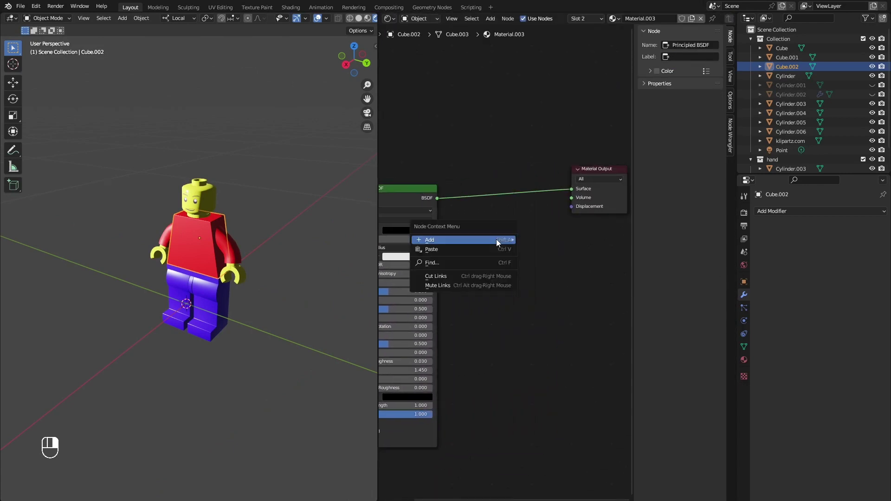
pyautogui.click(539, 240)
pyautogui.write('shade')
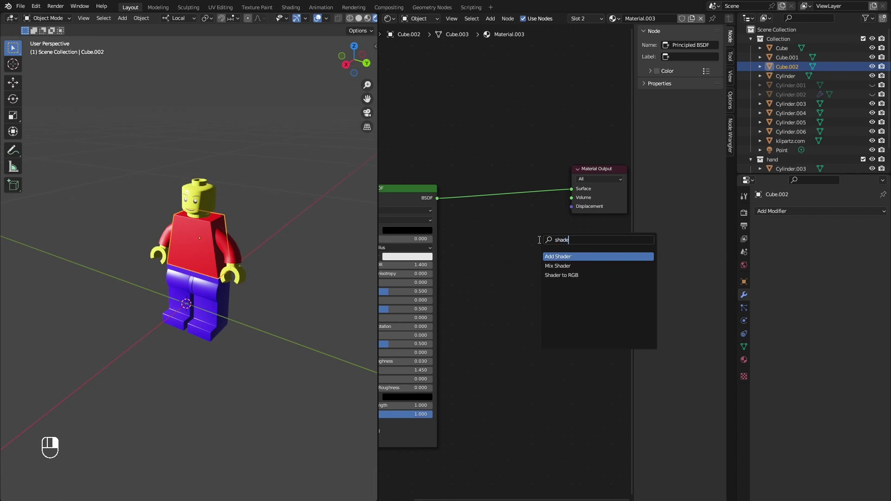
pyautogui.click(561, 275)
pyautogui.click(476, 255)
# Add a Color Ramp node to the Material.003 node tree
pyautogui.rightClick(541, 284)
pyautogui.rightClick(586, 251)
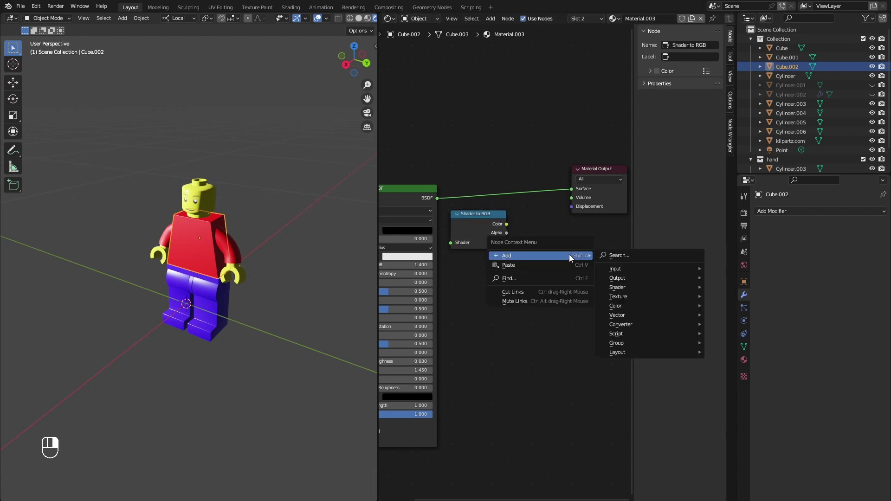
pyautogui.click(618, 256)
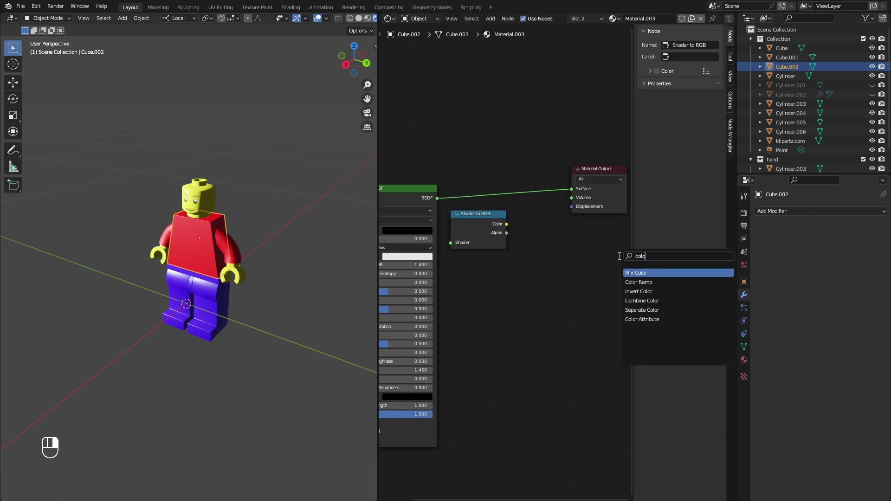
pyautogui.press('Down')
pyautogui.press('Return')
pyautogui.click(538, 272)
# Widen the Shader Editor so the whole node chain fits beside the figure
pyautogui.moveTo(537, 271); pyautogui.dragTo(510, 269, button='middle')
pyautogui.moveTo(378, 288); pyautogui.dragTo(256, 286)
pyautogui.scroll(3, 222, 284)
pyautogui.moveTo(473, 314); pyautogui.dragTo(528, 322, button='middle')
pyautogui.moveTo(534, 273); pyautogui.dragTo(523, 273)
# Link the Principled BSDF through Shader to RGB and the Color Ramp to the Material Output's Surface
pyautogui.click(477, 228)
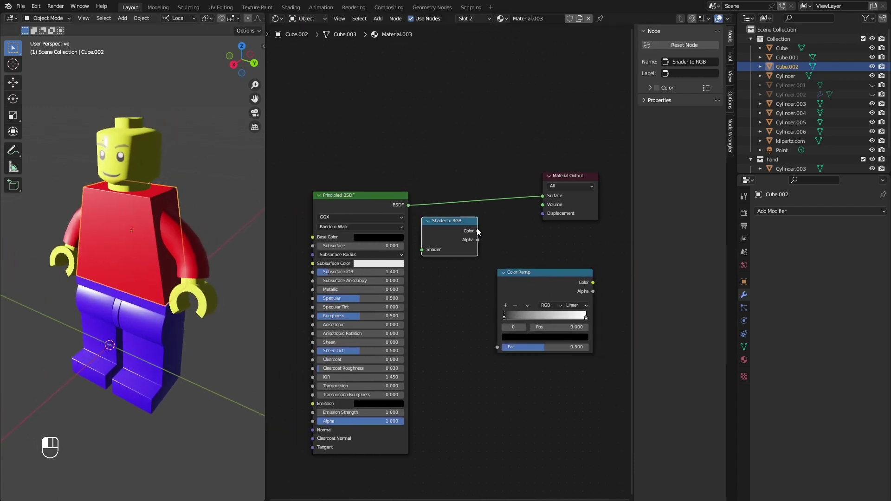
pyautogui.moveTo(592, 283); pyautogui.dragTo(543, 195)
pyautogui.scroll(2, 570, 322)
# Set the Material.003 Color Ramp to Constant interpolation and move its white stop to 0.268
pyautogui.click(617, 316)
pyautogui.click(610, 371)
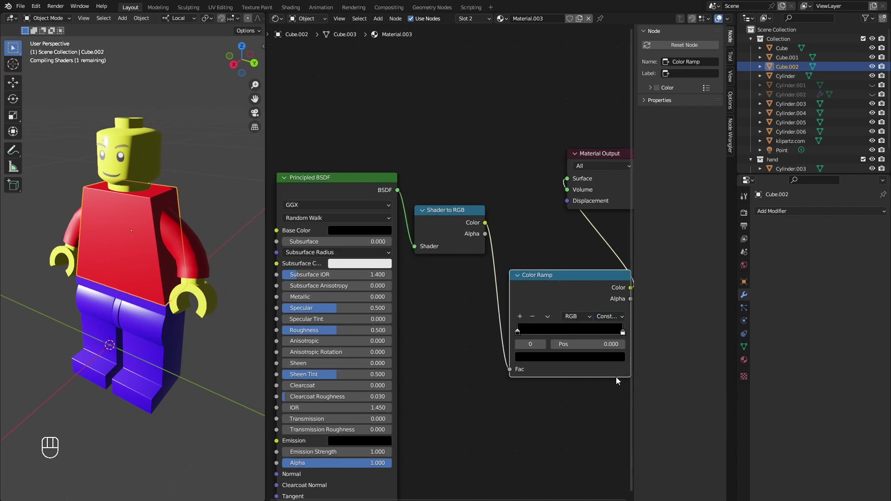
pyautogui.moveTo(620, 330); pyautogui.dragTo(613, 330)
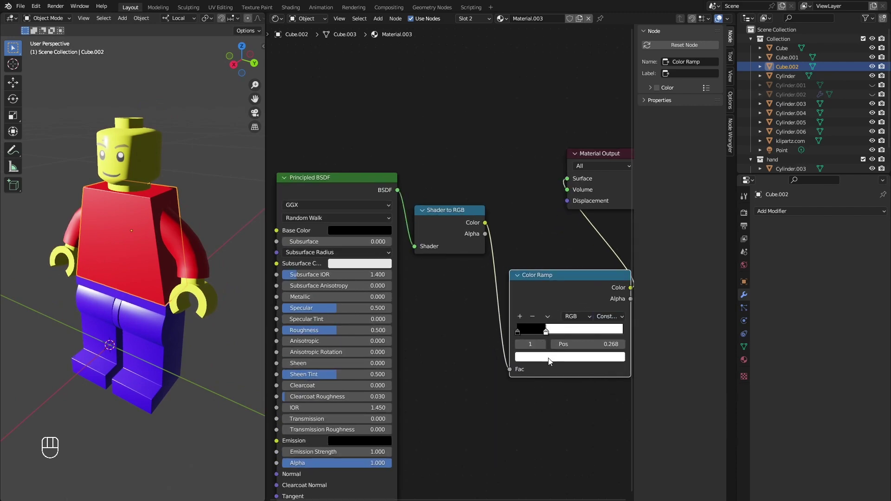
# Switch the torso to the red material and add a Shader to RGB node beside its Principled BSDF
pyautogui.scroll(-2, 438, 305)
pyautogui.moveTo(382, 270); pyautogui.dragTo(409, 260, button='middle')
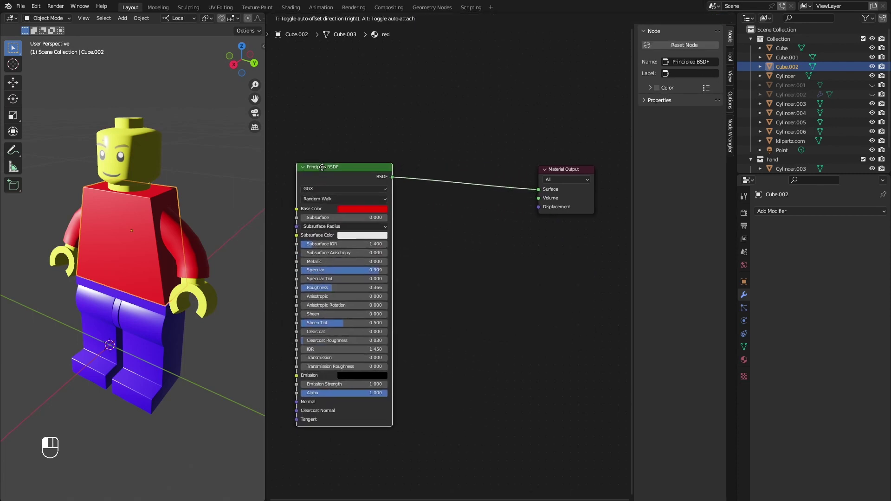
pyautogui.rightClick(484, 243)
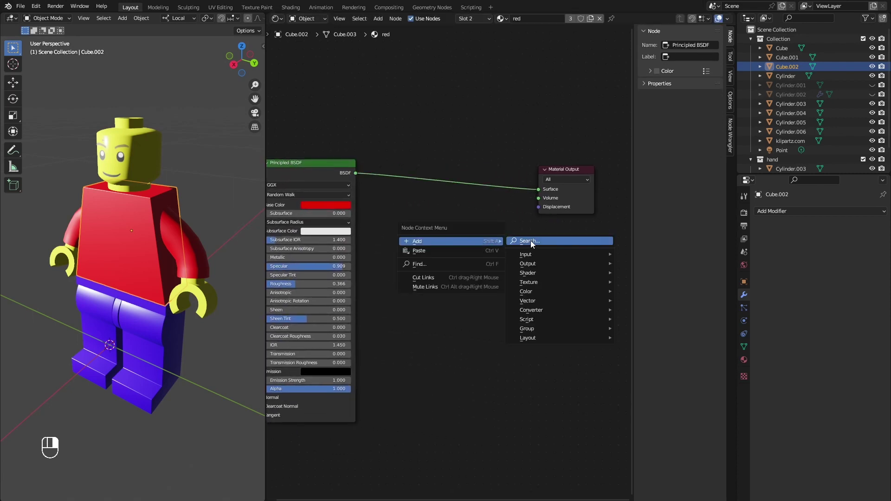
pyautogui.click(532, 242)
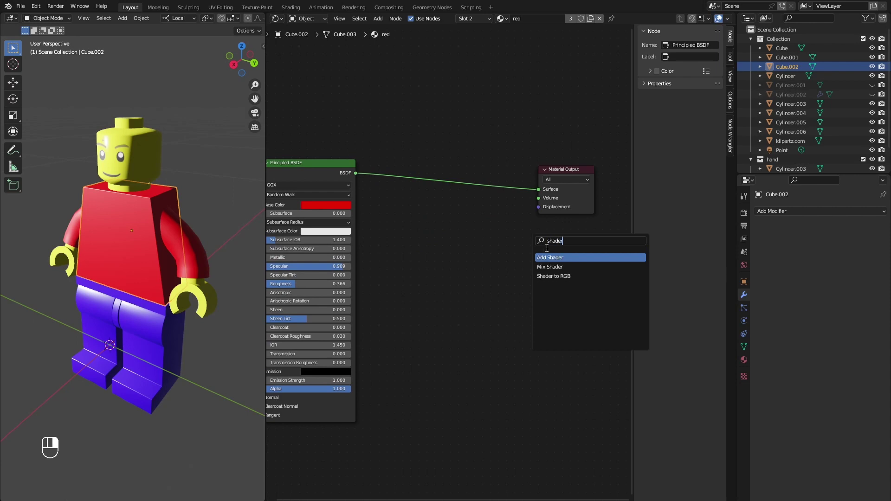
pyautogui.click(581, 276)
pyautogui.click(432, 285)
# Add a Color Ramp node to the red material, beside the Shader to RGB node
pyautogui.rightClick(501, 296)
pyautogui.rightClick(509, 310)
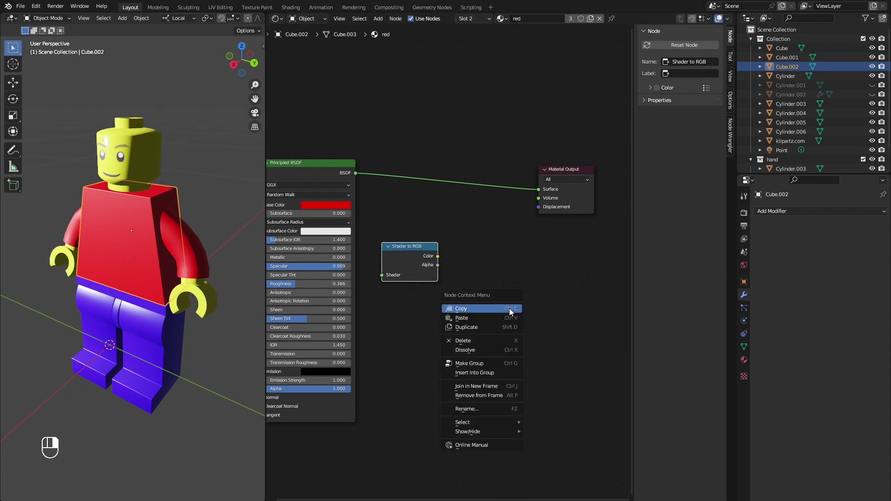
pyautogui.click(501, 278)
pyautogui.rightClick(498, 276)
pyautogui.moveTo(498, 275)
pyautogui.click(549, 273)
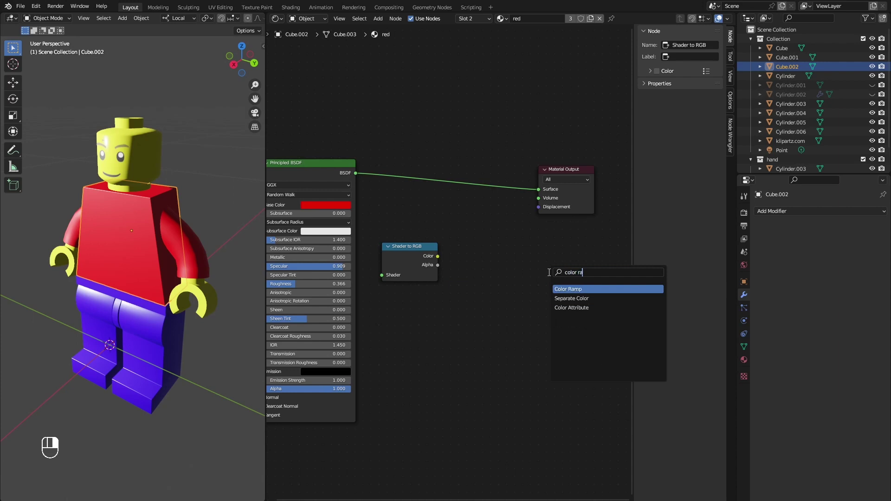
pyautogui.write('color ramp')
pyautogui.press('Return')
pyautogui.click(475, 276)
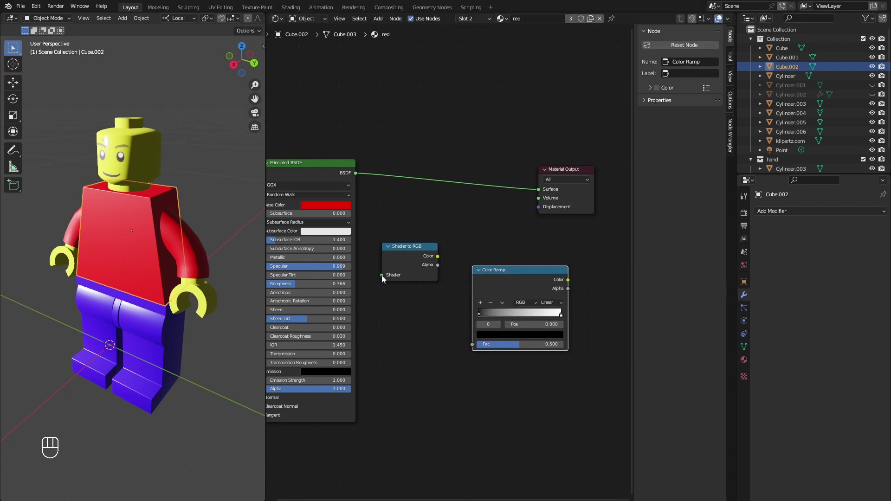
# Connect the red material's Principled BSDF through Shader to RGB and the Color Ramp to the output Surface
pyautogui.moveTo(382, 275); pyautogui.dragTo(357, 176)
pyautogui.moveTo(568, 280); pyautogui.dragTo(538, 190)
pyautogui.moveTo(514, 271); pyautogui.dragTo(490, 243)
pyautogui.scroll(4, 479, 324)
# Set the red material's Color Ramp to Constant interpolation and move its white stop to 0.764
pyautogui.click(556, 278)
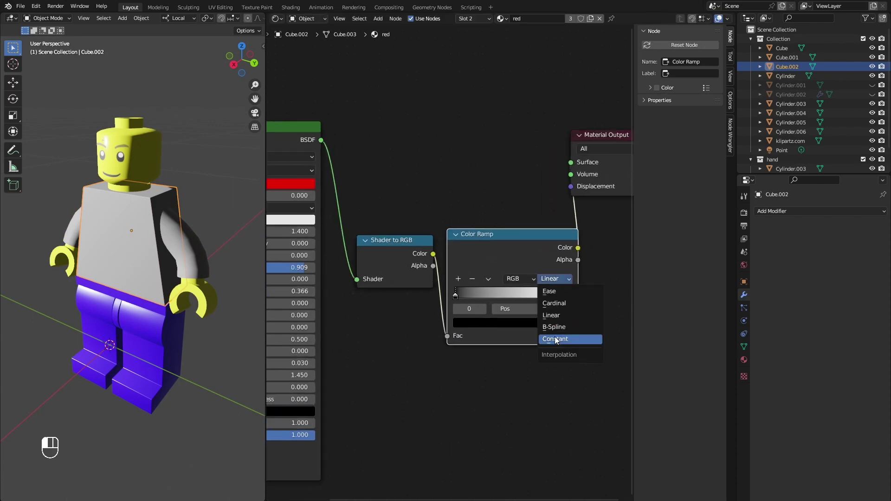
pyautogui.click(562, 338)
pyautogui.moveTo(570, 296); pyautogui.dragTo(541, 298)
# Add a dark red stop at 0.382 to the Color Ramp and color the last stop bright red
pyautogui.click(458, 279)
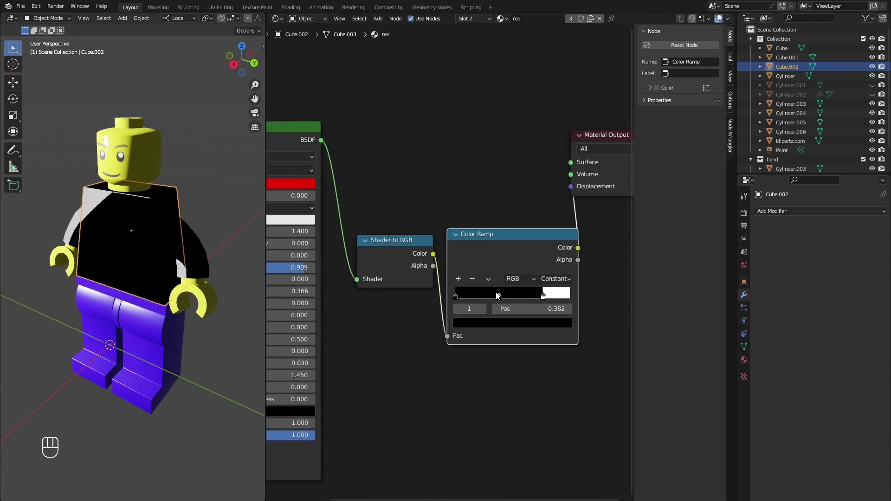
pyautogui.click(506, 323)
pyautogui.moveTo(547, 223); pyautogui.dragTo(547, 207)
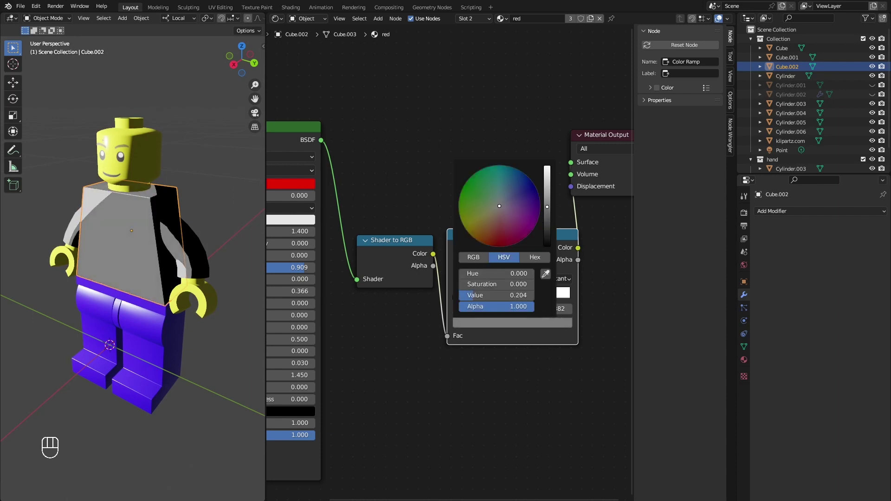
pyautogui.moveTo(502, 236); pyautogui.dragTo(499, 243)
pyautogui.click(543, 295)
pyautogui.click(528, 320)
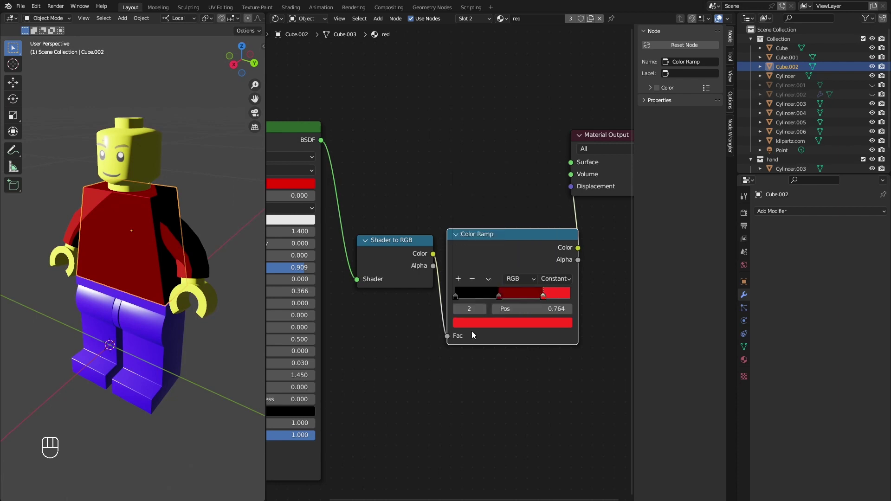
# Move the dark red stop to 0.064 and shift the bright red stop closer to the ramp's middle
pyautogui.click(455, 296)
pyautogui.moveTo(203, 295)
pyautogui.mouseDown(button='middle')
pyautogui.moveTo(69, 274)
pyautogui.moveTo(130, 263)
pyautogui.moveTo(195, 285)
pyautogui.mouseUp(button='middle')
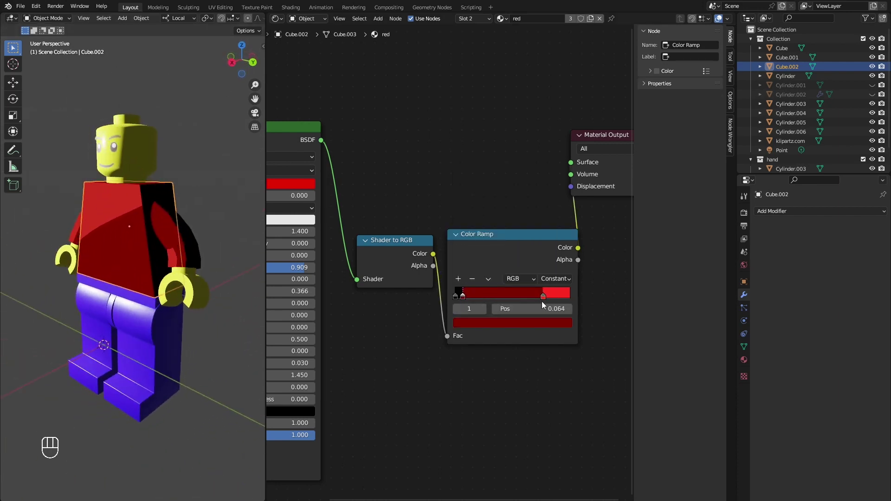
pyautogui.moveTo(543, 295); pyautogui.dragTo(525, 296)
# Try moving the point light to another position around the figure, and undo the move
pyautogui.moveTo(189, 292); pyautogui.dragTo(2, 314, button='middle')
pyautogui.scroll(-12, 110, 283)
pyautogui.click(83, 257)
pyautogui.moveTo(84, 259); pyautogui.dragTo(43, 282, button='middle')
pyautogui.scroll(10, 115, 272)
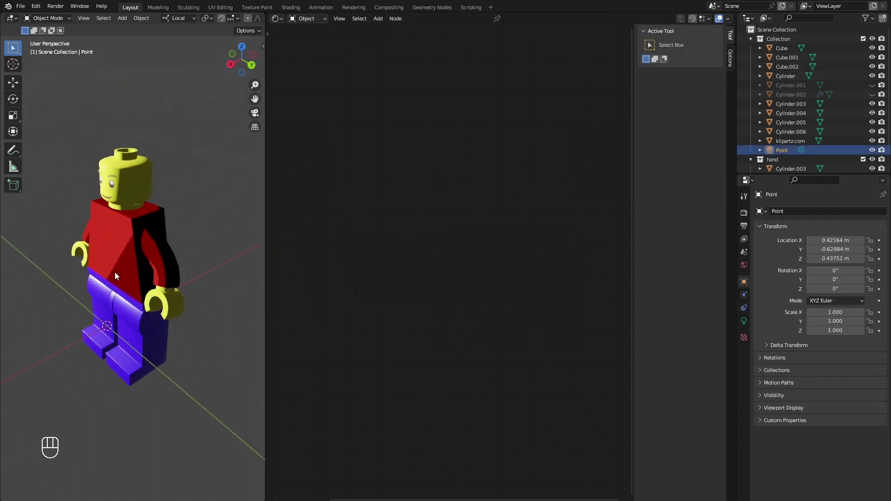
pyautogui.press('g')
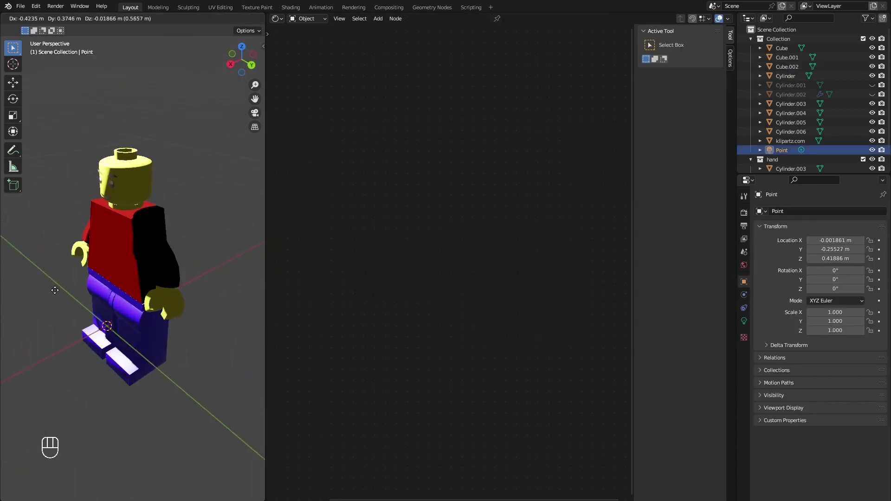
pyautogui.click(64, 290)
pyautogui.moveTo(65, 290); pyautogui.dragTo(130, 240, button='middle')
pyautogui.hotkey('ctrl', 'z')
pyautogui.hotkey('ctrl', 'z')
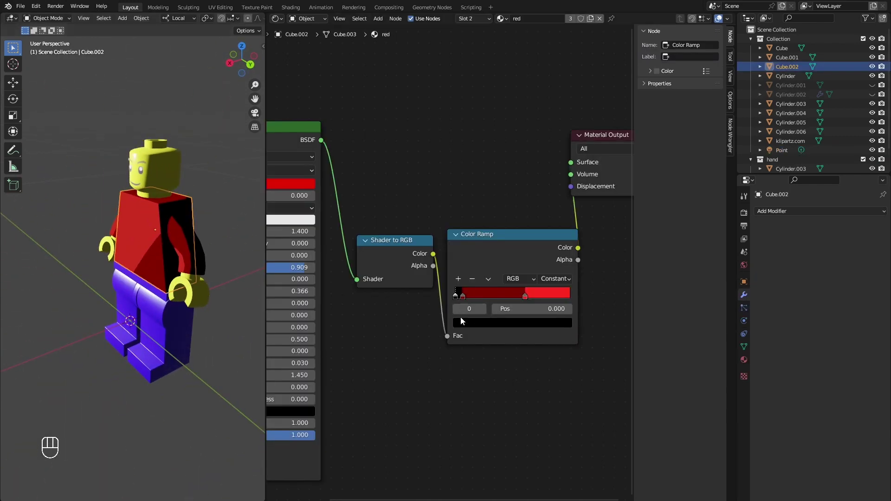
# Color the ramp's first stop very dark red with hue 0.990, saturation 0.929 and value 0.019
pyautogui.click(461, 322)
pyautogui.moveTo(547, 244); pyautogui.dragTo(550, 235)
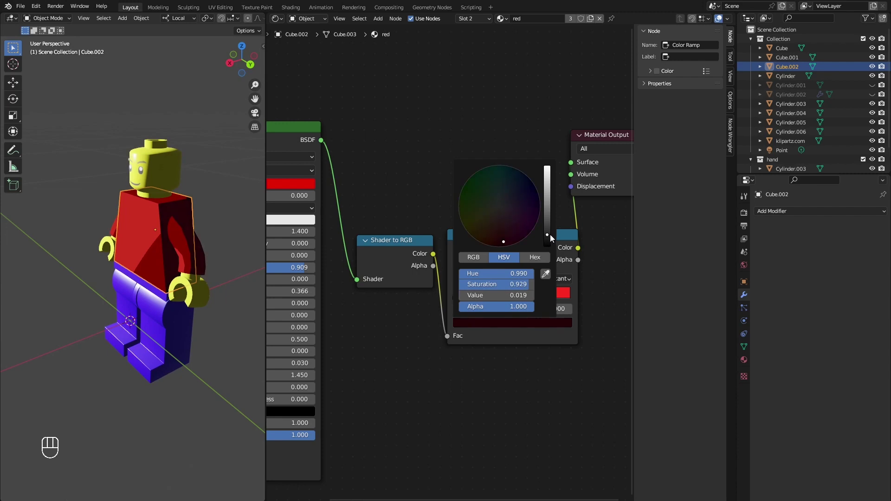
pyautogui.moveTo(160, 256)
pyautogui.mouseDown(button='middle')
pyautogui.moveTo(81, 255)
pyautogui.moveTo(109, 275)
pyautogui.moveTo(154, 265)
pyautogui.mouseUp(button='middle')
pyautogui.scroll(-3, 154, 266)
pyautogui.click(70, 302)
pyautogui.scroll(2, 90, 302)
pyautogui.moveTo(60, 304); pyautogui.dragTo(124, 283, button='middle')
pyautogui.scroll(1, 116, 284)
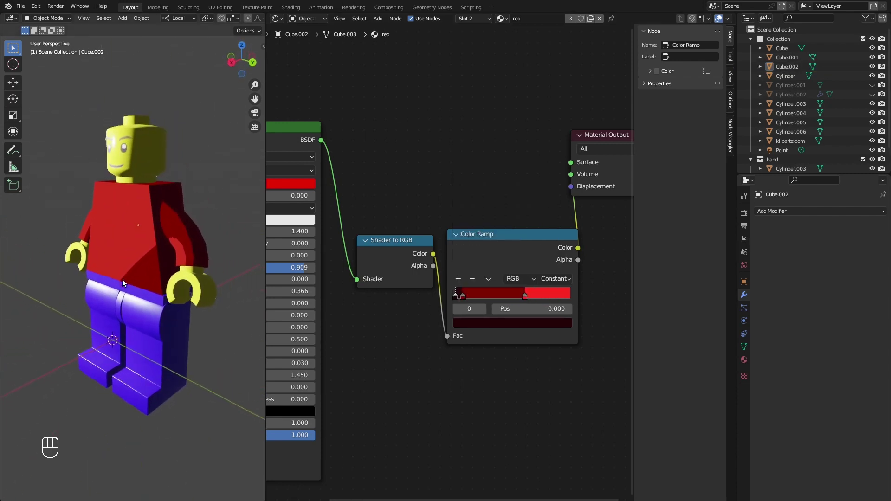
# Assign the red toon material to the figure's legs and make it a separate single-user copy
pyautogui.click(135, 329)
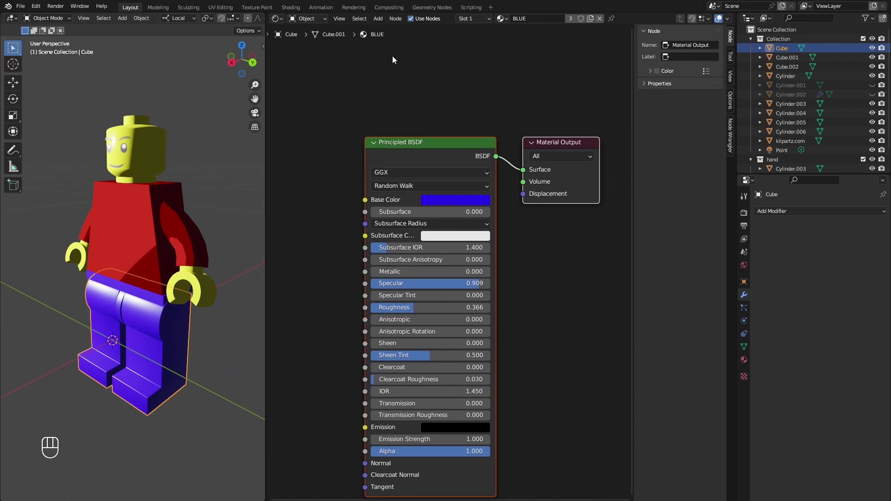
pyautogui.click(501, 19)
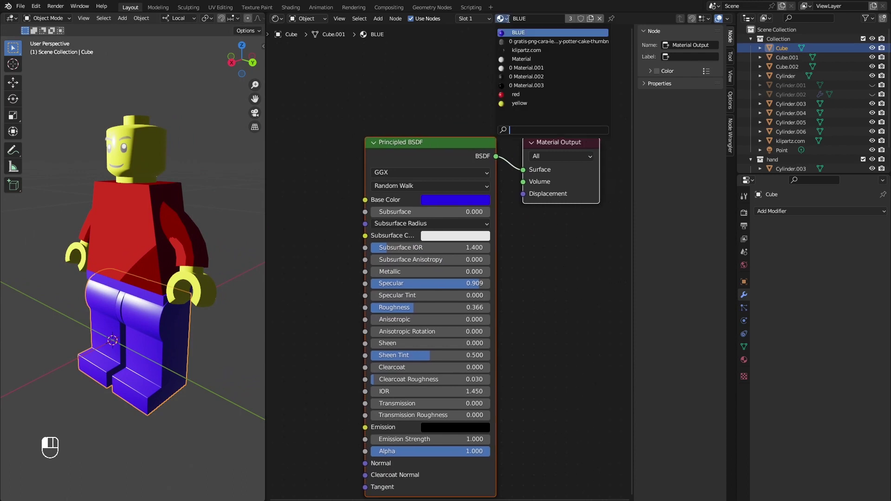
pyautogui.click(527, 91)
pyautogui.click(591, 19)
pyautogui.moveTo(420, 188); pyautogui.dragTo(491, 181, button='middle')
# Recolor the legs' Color Ramp with bright blue on the last stop, dark blue on the middle and very dark blue on the first
pyautogui.click(486, 297)
pyautogui.click(548, 296)
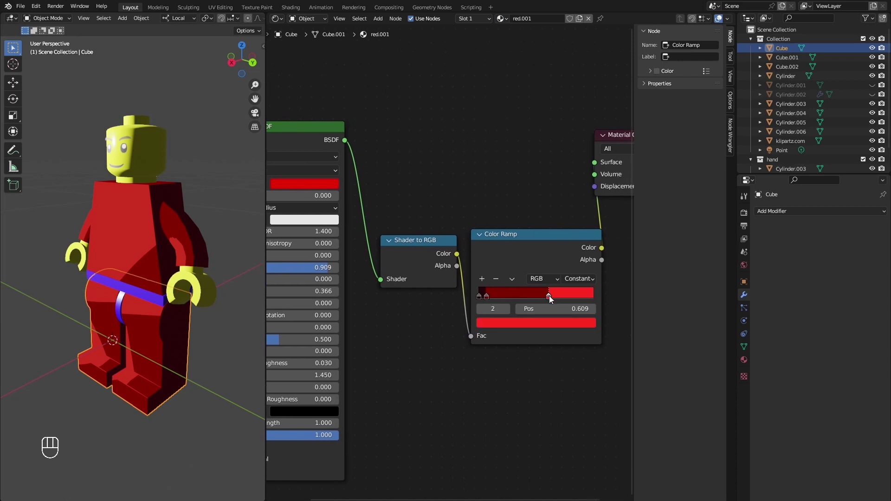
pyautogui.click(549, 323)
pyautogui.moveTo(550, 219); pyautogui.dragTo(555, 192)
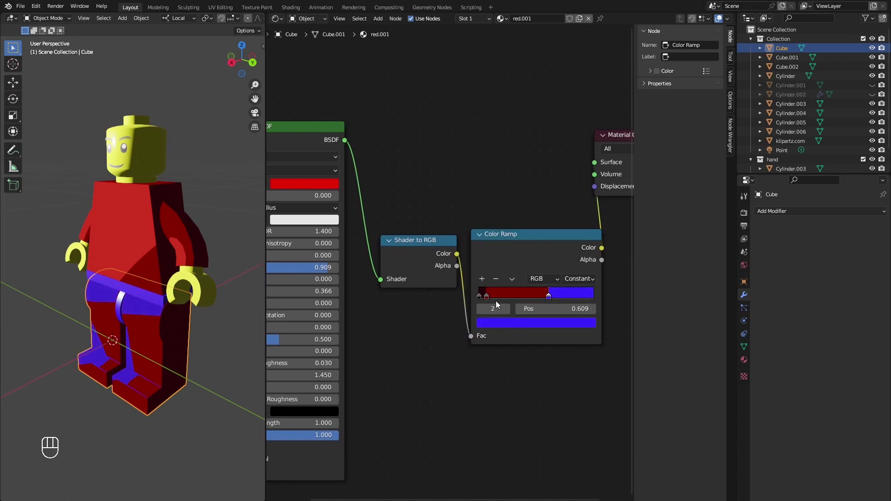
pyautogui.click(510, 323)
pyautogui.click(555, 192)
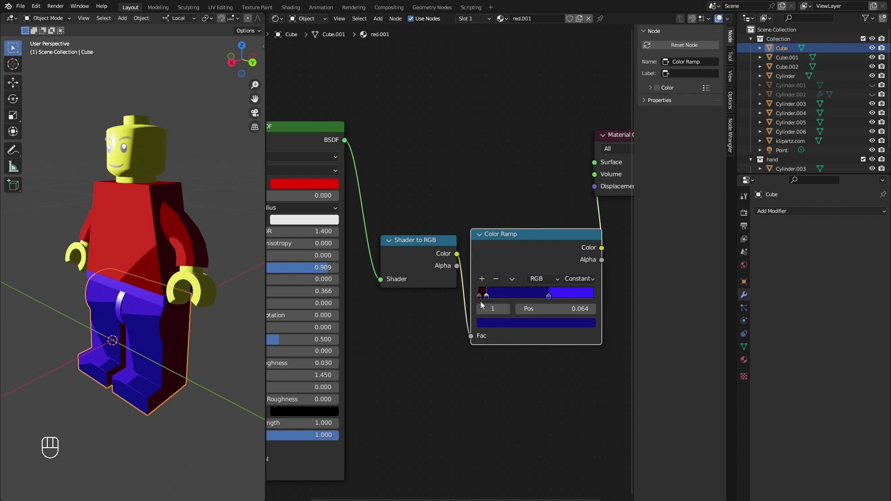
pyautogui.click(510, 322)
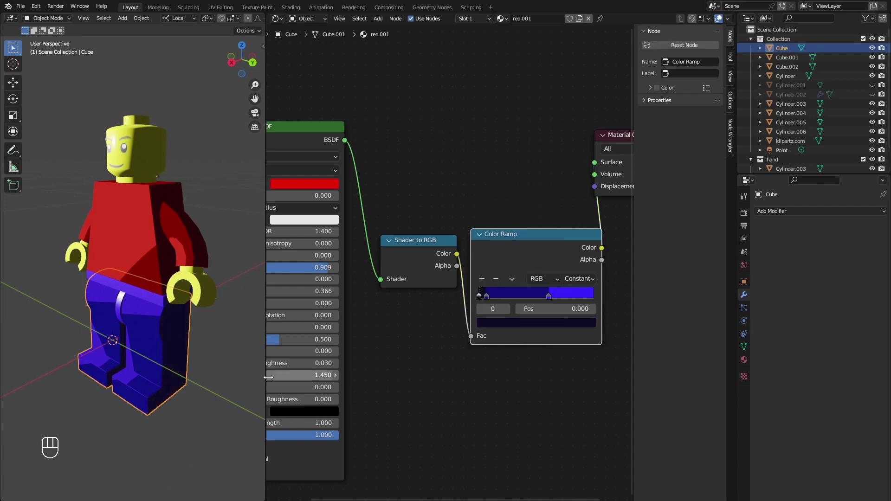
# Assign the red.001 material with the blue ramp to the hip block above the legs
pyautogui.click(155, 297)
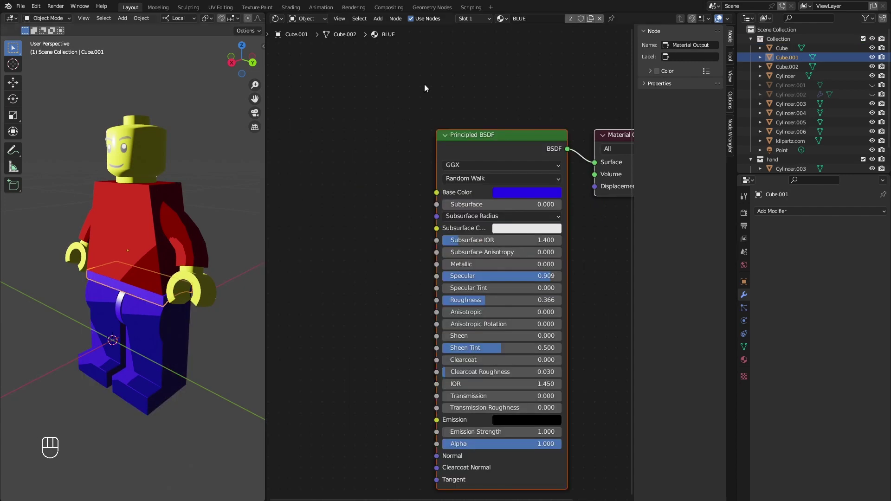
pyautogui.click(503, 19)
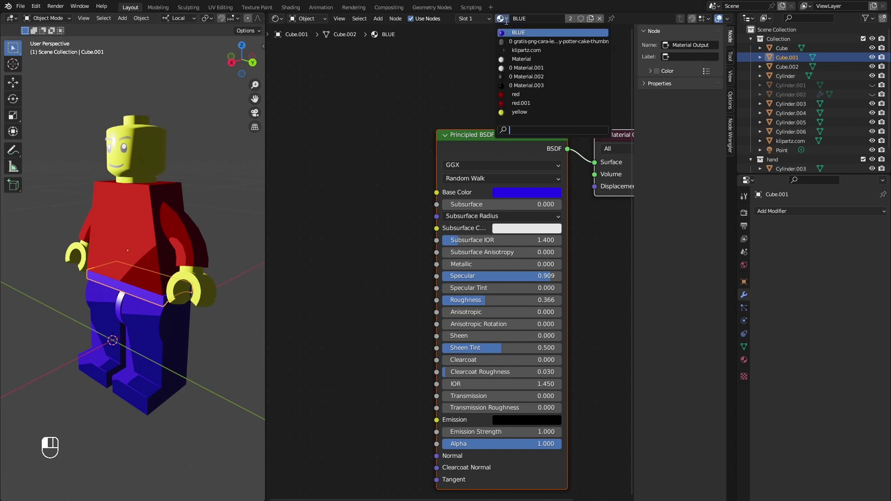
pyautogui.click(522, 105)
# Give the hands their own copy of the red toon material and name it yel
pyautogui.moveTo(218, 207); pyautogui.dragTo(174, 230, button='middle')
pyautogui.click(190, 291)
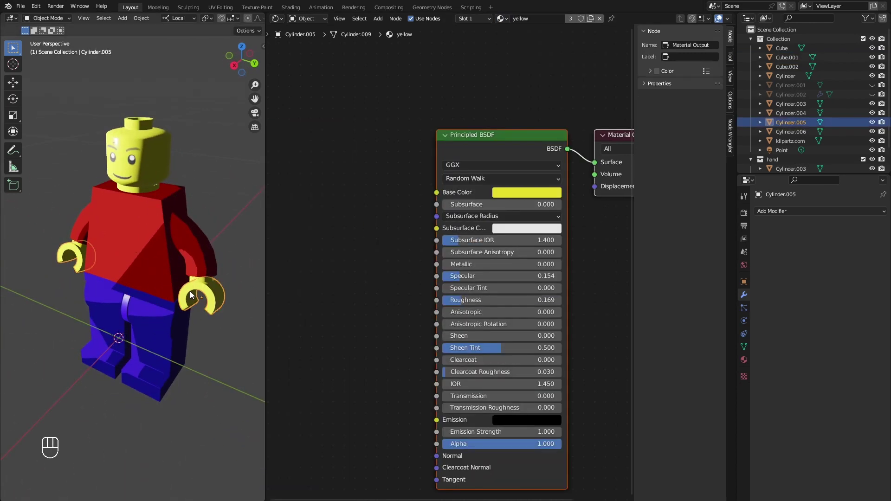
pyautogui.click(501, 18)
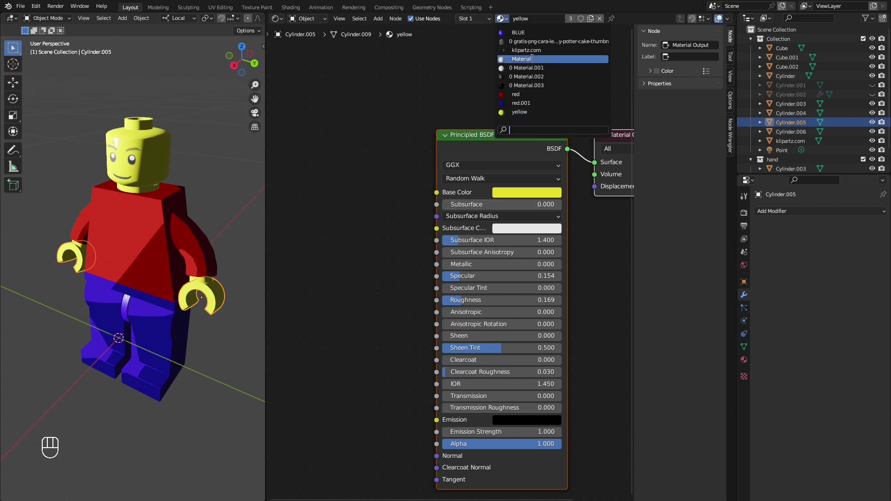
pyautogui.click(535, 94)
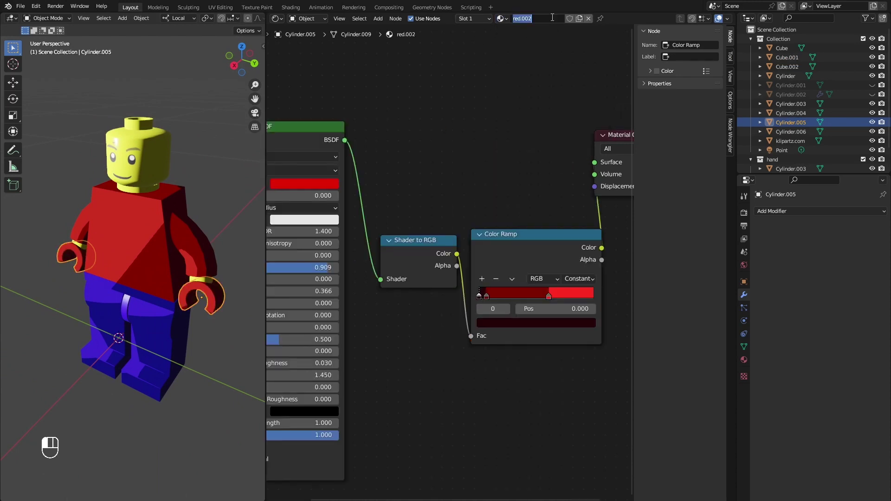
# Recolor the yel material's Color Ramp with bright yellow on the last stop, dark yellow on the middle and very dark yellow on the first
pyautogui.click(549, 322)
pyautogui.moveTo(502, 272); pyautogui.dragTo(516, 273)
pyautogui.click(536, 323)
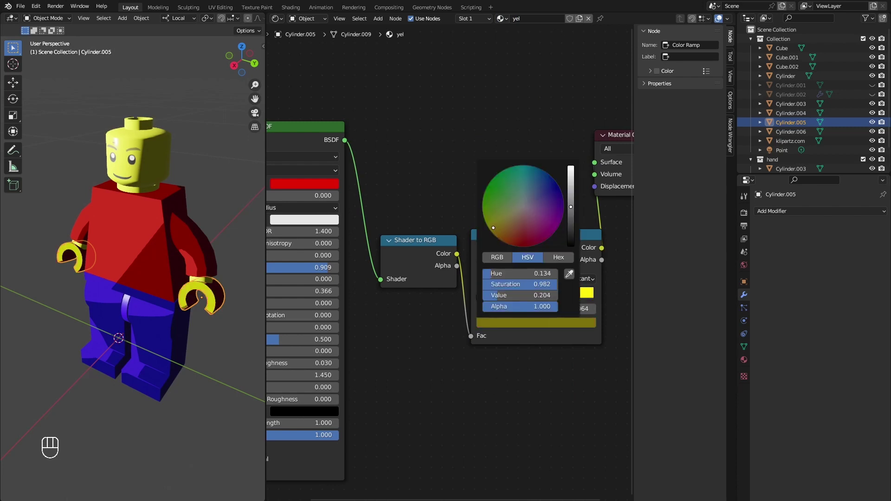
pyautogui.click(481, 300)
pyautogui.click(480, 297)
pyautogui.click(489, 322)
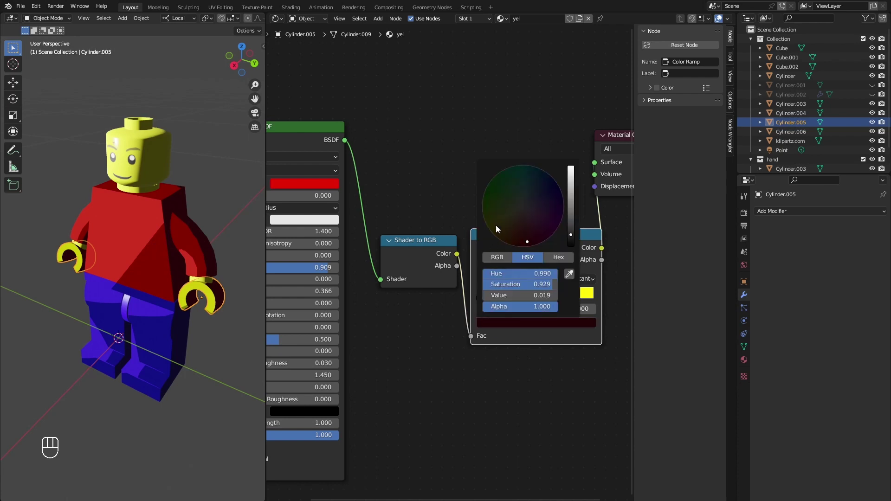
pyautogui.moveTo(497, 228); pyautogui.dragTo(487, 226)
pyautogui.click(466, 342)
# Replace the head's yellow material with the yel toon material
pyautogui.moveTo(250, 349); pyautogui.dragTo(140, 172, button='middle')
pyautogui.click(139, 171)
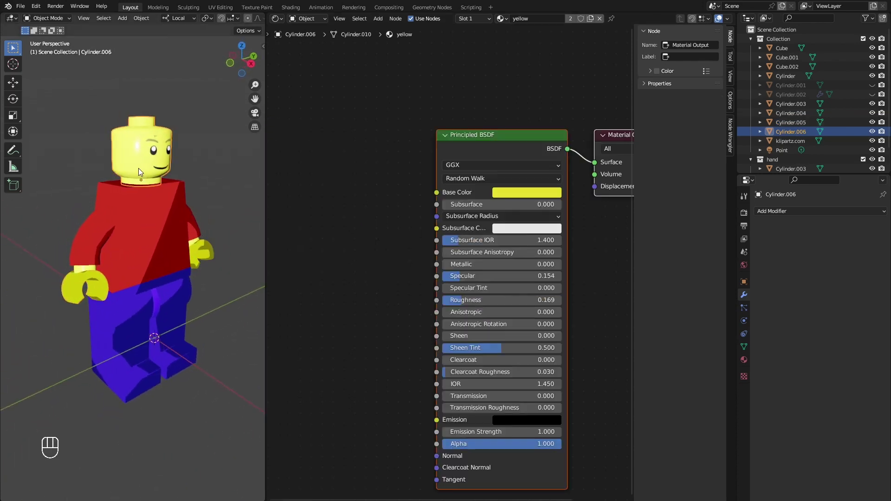
pyautogui.click(503, 19)
pyautogui.click(522, 106)
pyautogui.click(503, 19)
pyautogui.click(522, 110)
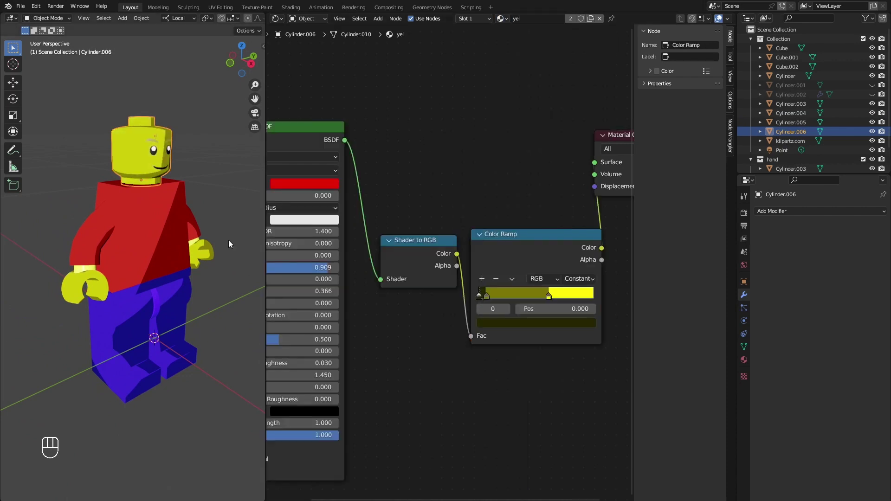
# Replace the yellow material on the wrist cylinders with the yel toon material
pyautogui.moveTo(141, 324)
pyautogui.mouseDown(button='middle')
pyautogui.moveTo(96, 309)
pyautogui.moveTo(197, 331)
pyautogui.moveTo(148, 328)
pyautogui.mouseUp(button='middle')
pyautogui.click(209, 263)
pyautogui.click(205, 260)
pyautogui.click(200, 263)
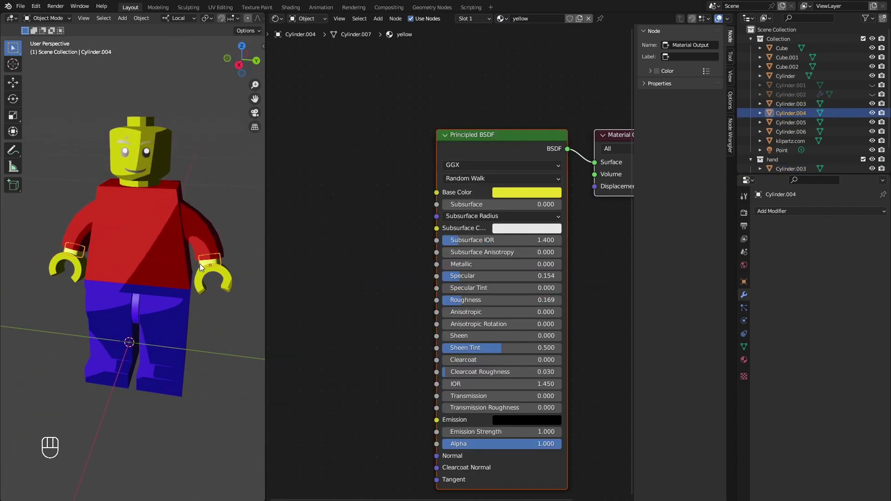
pyautogui.click(502, 20)
pyautogui.click(522, 108)
pyautogui.click(221, 227)
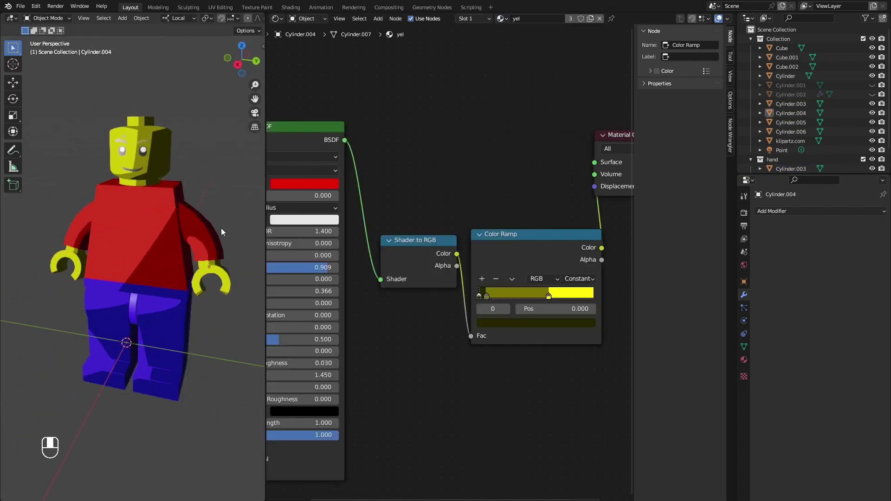
# Expand the 3D viewport over the whole shader editor area
pyautogui.moveTo(221, 227); pyautogui.dragTo(200, 205, button='middle')
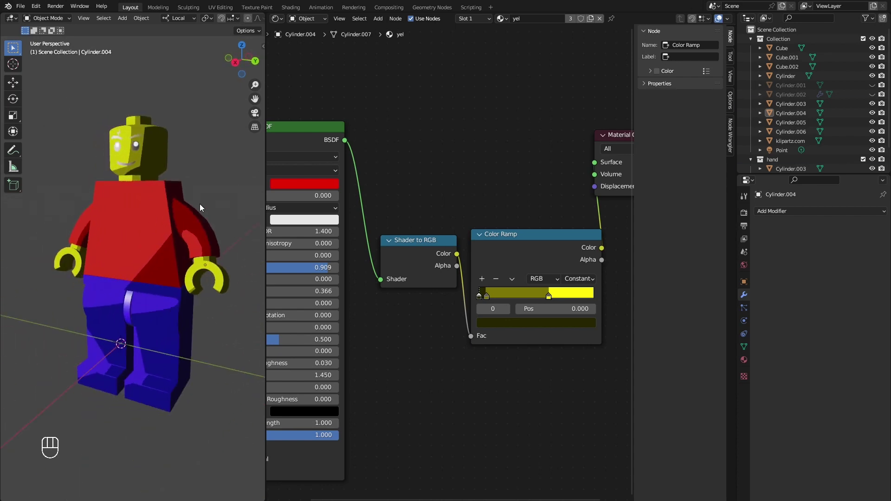
pyautogui.click(199, 204)
pyautogui.moveTo(266, 326); pyautogui.dragTo(466, 353)
pyautogui.click(428, 371)
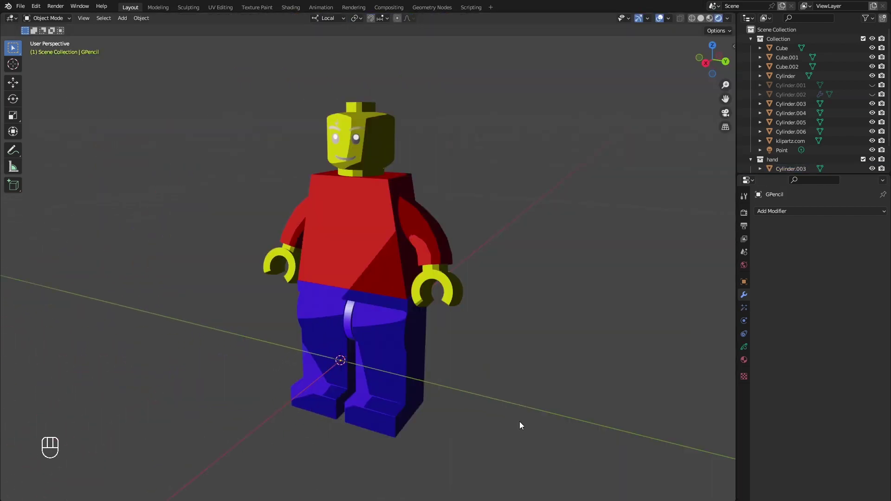
# Select all parts of the figure and link them to a new collection named TheMAN
pyautogui.moveTo(507, 438); pyautogui.dragTo(214, 77)
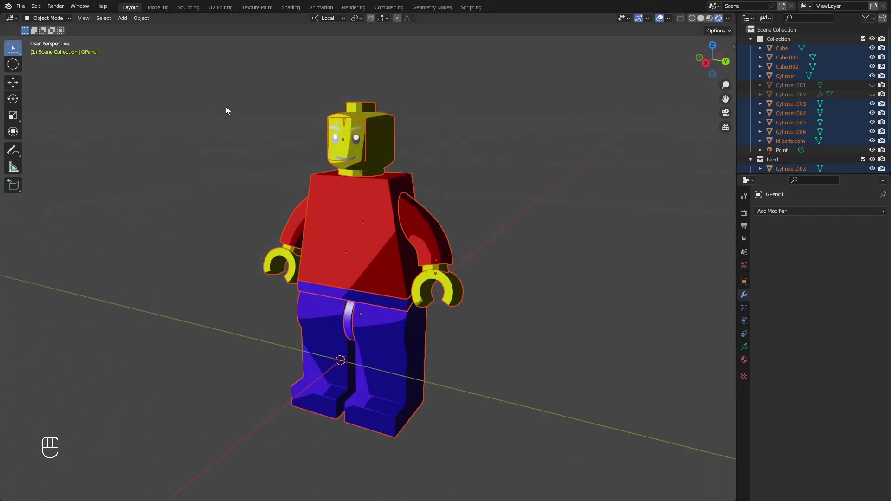
pyautogui.hotkey('shift', 'm')
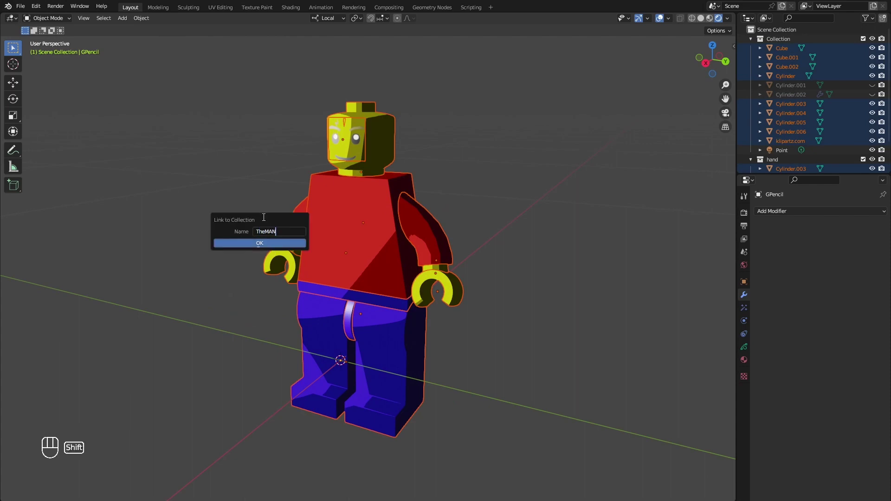
pyautogui.write('TheMAN')
pyautogui.click(260, 243)
# Add a camera, move it to frame the figure and look through it
pyautogui.click(562, 211)
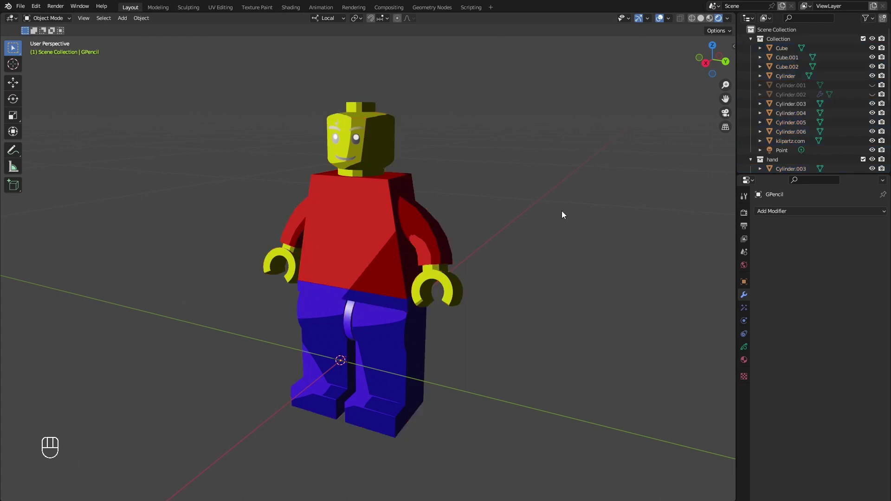
pyautogui.hotkey('shift', 'a')
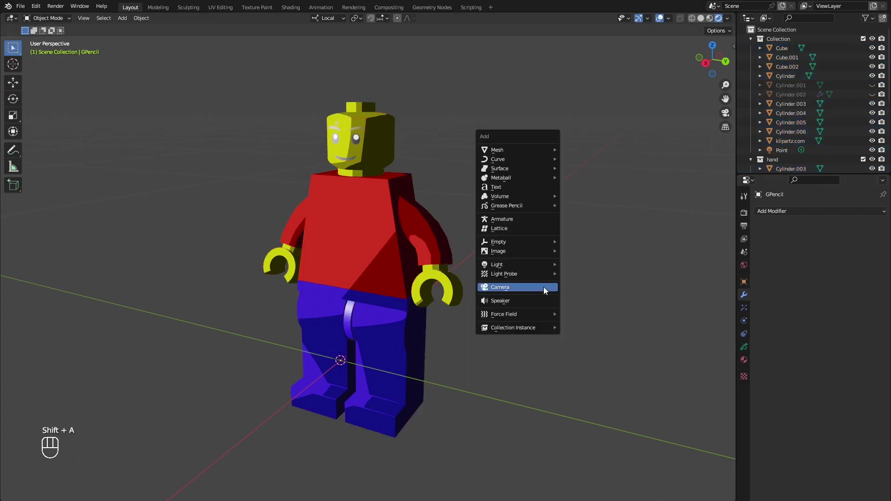
pyautogui.click(532, 284)
pyautogui.moveTo(598, 241); pyautogui.dragTo(521, 275, button='middle')
pyautogui.scroll(-10, 522, 274)
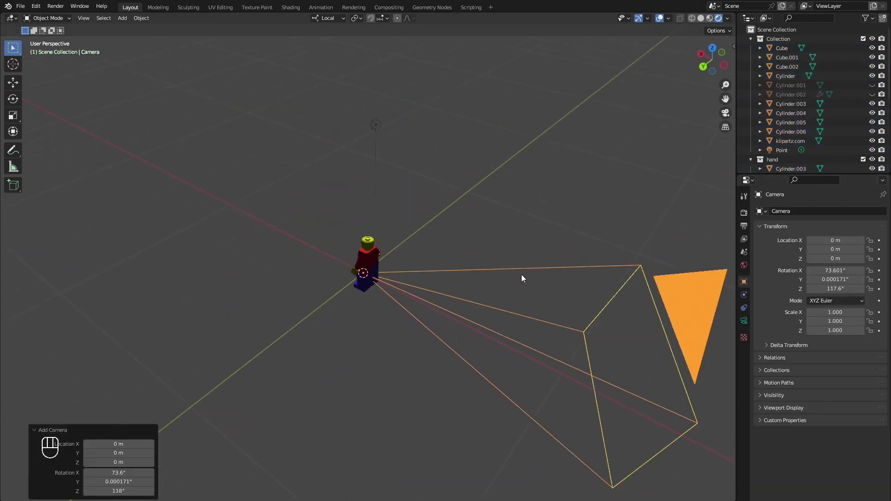
pyautogui.press('g')
pyautogui.click(348, 216)
pyautogui.press('KP_0')
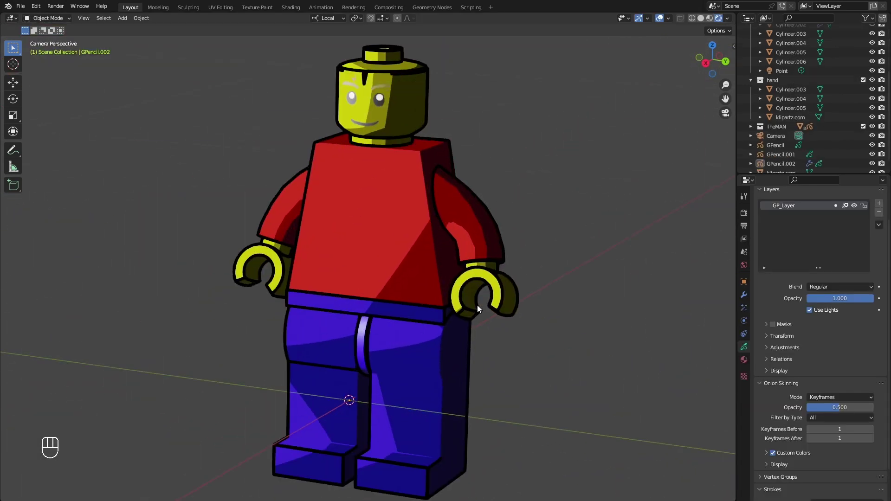
pyautogui.scroll(-2, 477, 306)
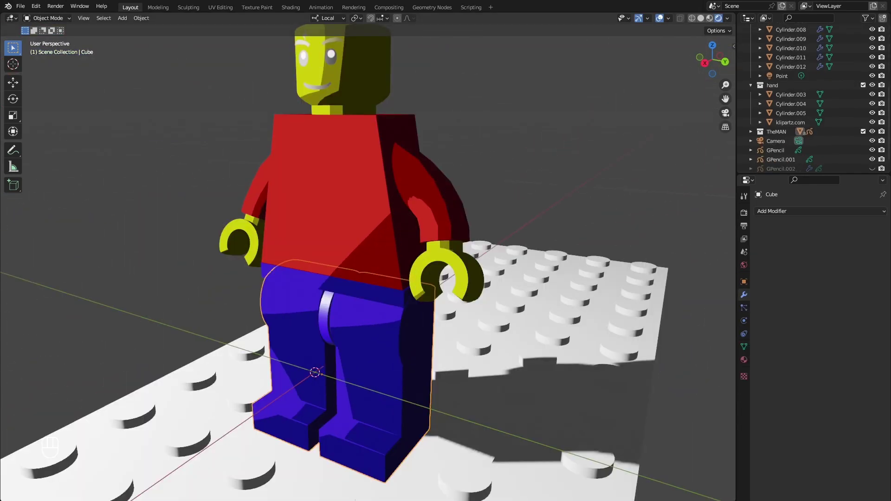
pyautogui.scroll(3, 504, 305)
pyautogui.press('r')
pyautogui.press('y')
pyautogui.press('y')
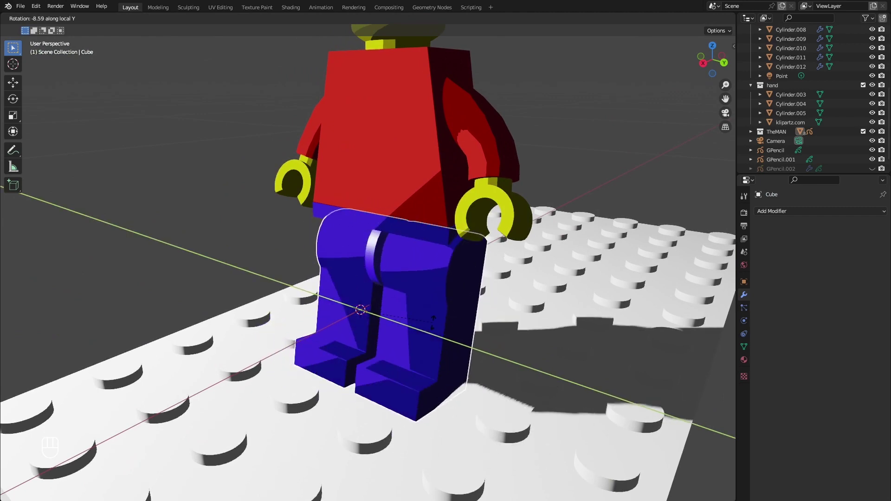
pyautogui.press('Escape')
# Place the 3D cursor on the side of the hip joint and set the legs' origin to it
pyautogui.moveTo(457, 327); pyautogui.dragTo(452, 328, button='middle')
pyautogui.click(723, 62)
pyautogui.scroll(5, 357, 199)
pyautogui.keyDown('shift'); pyautogui.moveTo(355, 194); pyautogui.dragTo(466, 327, button='middle'); pyautogui.keyUp('shift')
pyautogui.keyDown('shift'); pyautogui.rightClick(394, 261); pyautogui.keyUp('shift')
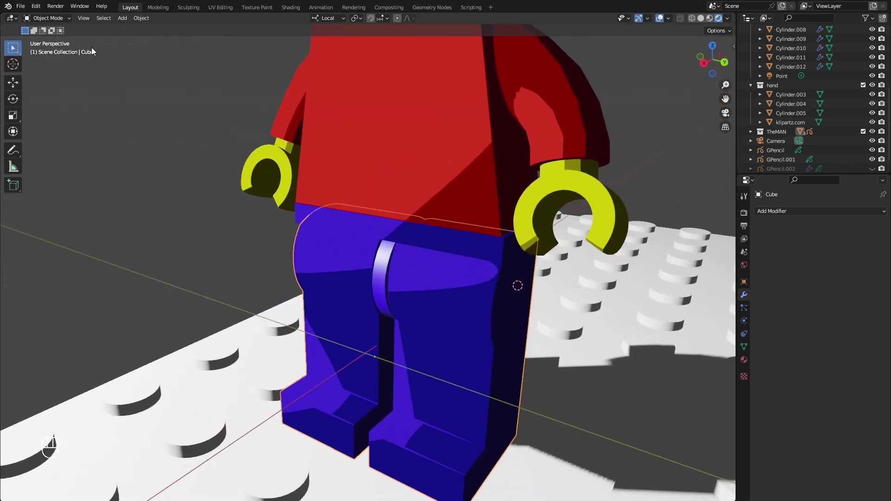
pyautogui.click(141, 18)
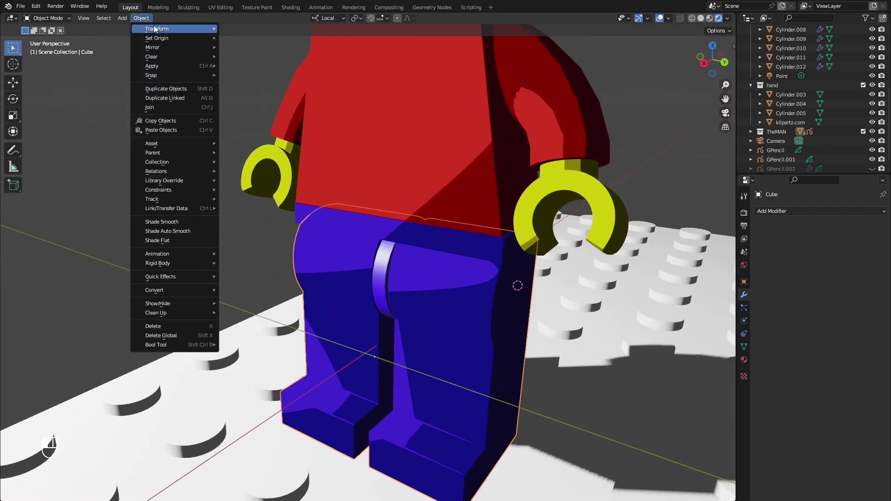
pyautogui.moveTo(186, 42)
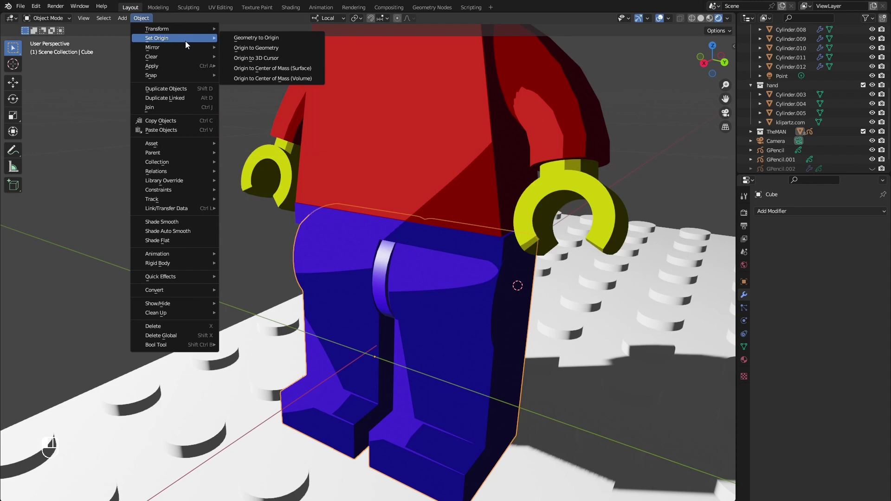
pyautogui.click(288, 58)
pyautogui.moveTo(492, 320)
pyautogui.mouseDown(button='middle')
pyautogui.moveTo(461, 314)
pyautogui.moveTo(484, 328)
pyautogui.mouseUp(button='middle')
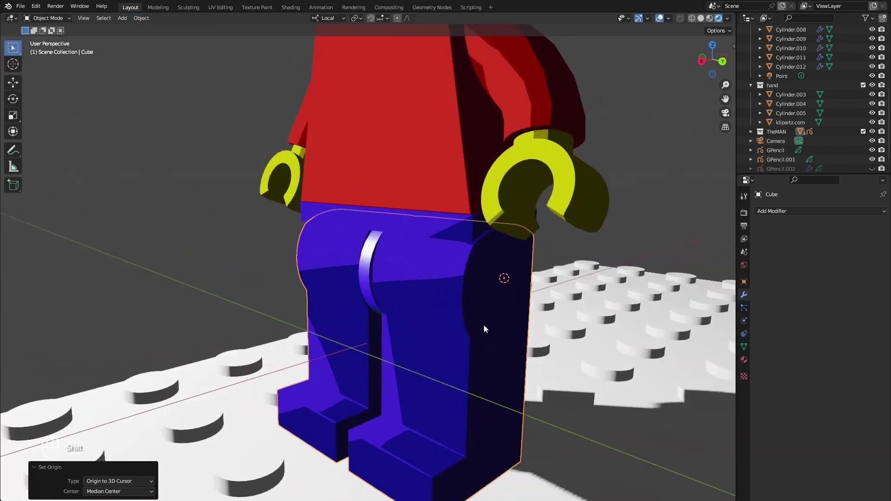
pyautogui.press('r')
pyautogui.press('y')
pyautogui.press('y')
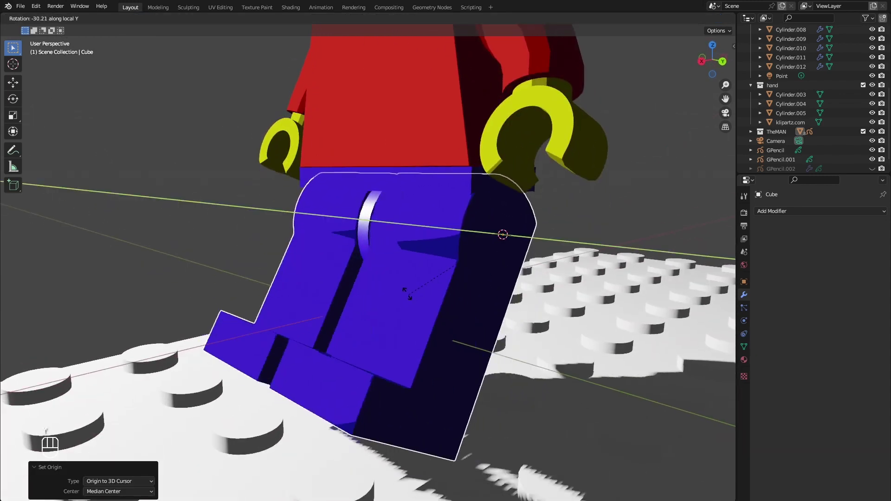
pyautogui.press('Escape')
# Rotate the legs forward about their Y axis into a sitting pose with the feet raised
pyautogui.moveTo(406, 299); pyautogui.dragTo(524, 190, button='middle')
pyautogui.press('r')
pyautogui.press('y')
pyautogui.press('y')
pyautogui.click(392, 207)
pyautogui.click(330, 254)
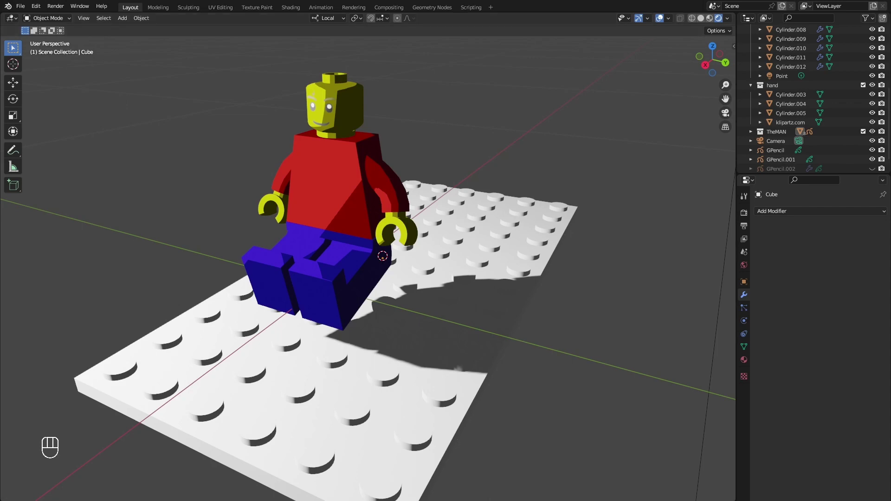
# Rotate the legs back down slightly about the Y axis until they lie level with the base plate
pyautogui.scroll(-2, 367, 283)
pyautogui.moveTo(362, 281); pyautogui.dragTo(320, 253, button='middle')
pyautogui.scroll(2, 341, 270)
pyautogui.click(344, 272)
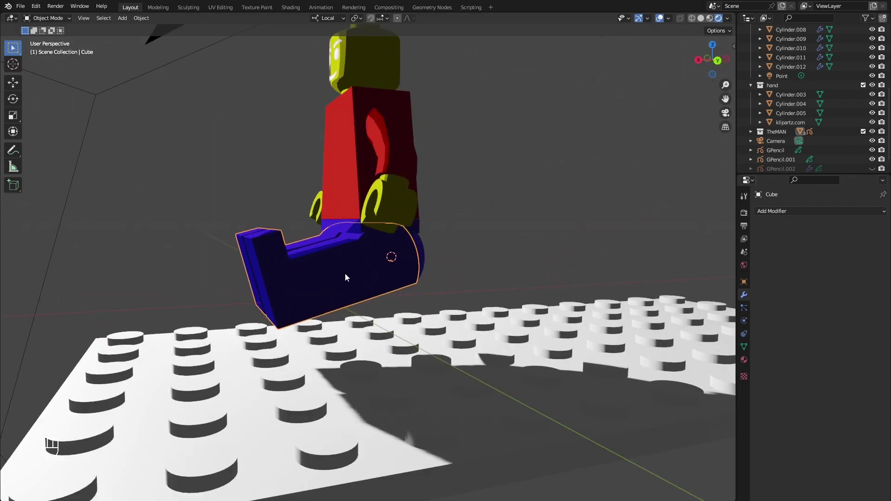
pyautogui.press('r')
pyautogui.press('y')
pyautogui.click(435, 234)
# Undo the earlier leg rotations so that the sitting pose can be redone
pyautogui.scroll(-2, 435, 234)
pyautogui.moveTo(435, 266); pyautogui.dragTo(271, 109)
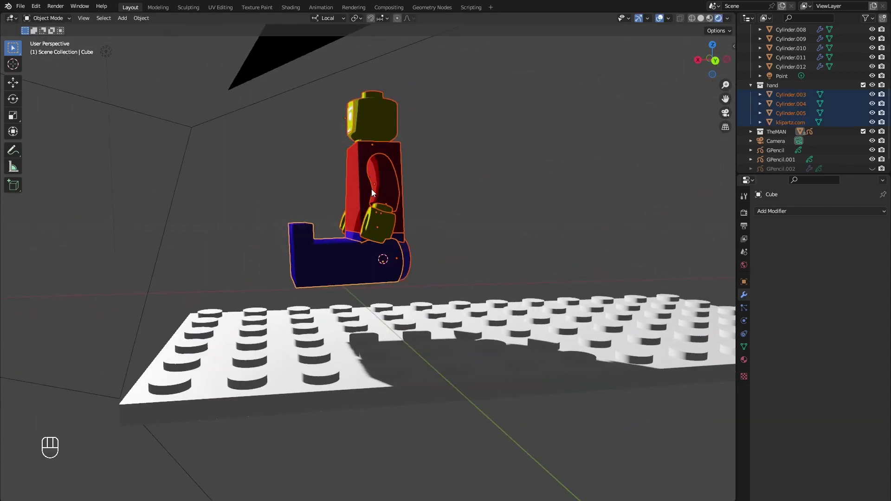
pyautogui.moveTo(371, 189); pyautogui.dragTo(431, 272, button='middle')
pyautogui.hotkey('ctrl', 'z')
pyautogui.hotkey('ctrl', 'z')
pyautogui.hotkey('ctrl', 'z')
pyautogui.hotkey('ctrl', 'z')
pyautogui.hotkey('ctrl', 'z')
# Rotate the legs about -88° around their local Y axis into a sitting pose
pyautogui.press('r')
pyautogui.press('y')
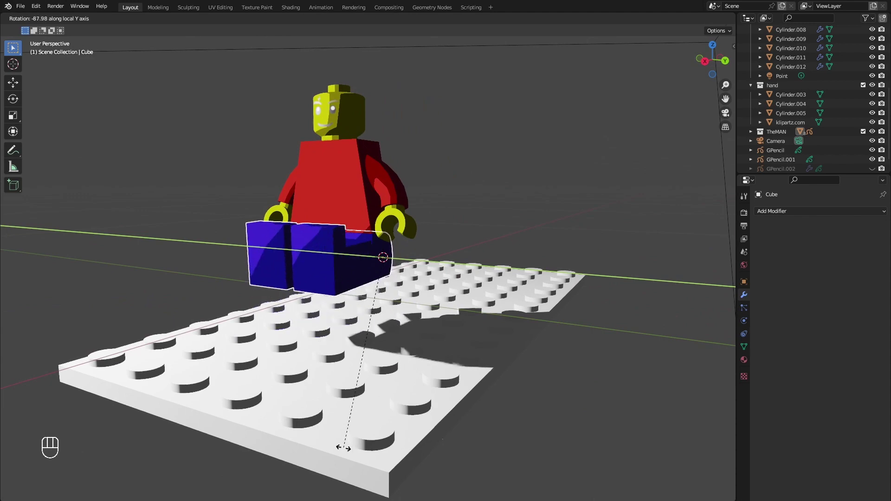
pyautogui.click(343, 453)
pyautogui.moveTo(343, 454); pyautogui.dragTo(341, 239, button='middle')
# Select the whole figure and lower it until it sits on the studded base plate
pyautogui.moveTo(410, 281); pyautogui.dragTo(287, 156)
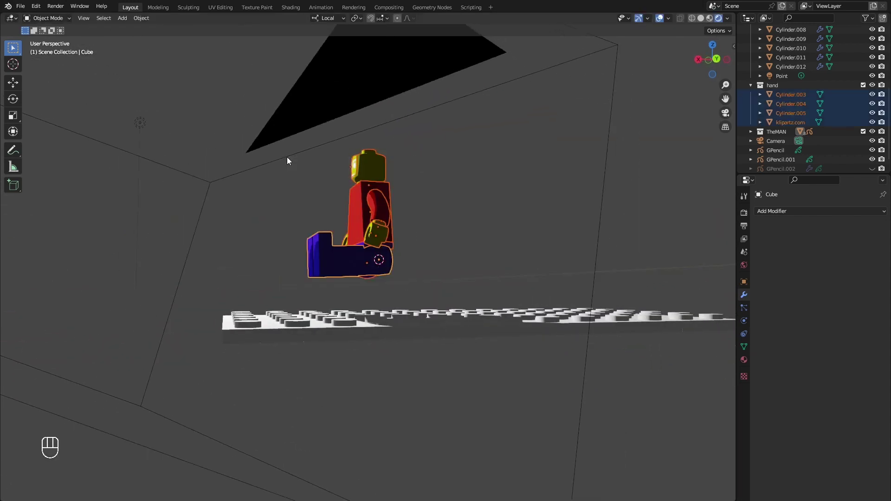
pyautogui.moveTo(286, 156); pyautogui.dragTo(353, 226, button='middle')
pyautogui.press('g')
pyautogui.press('z')
pyautogui.press('Escape')
pyautogui.press('g')
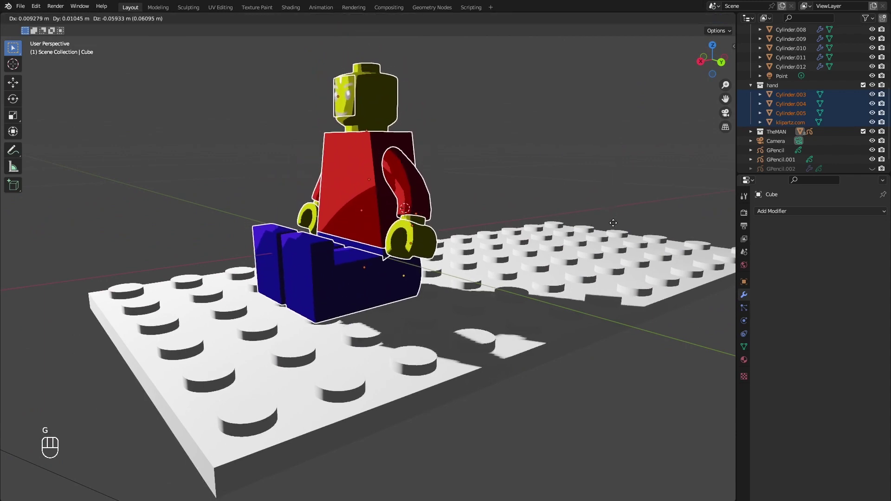
pyautogui.click(613, 234)
# Darken the base colour of the base plate's material to a medium grey
pyautogui.moveTo(517, 193); pyautogui.dragTo(564, 209, button='middle')
pyautogui.click(594, 293)
pyautogui.scroll(-4, 590, 294)
pyautogui.click(405, 331)
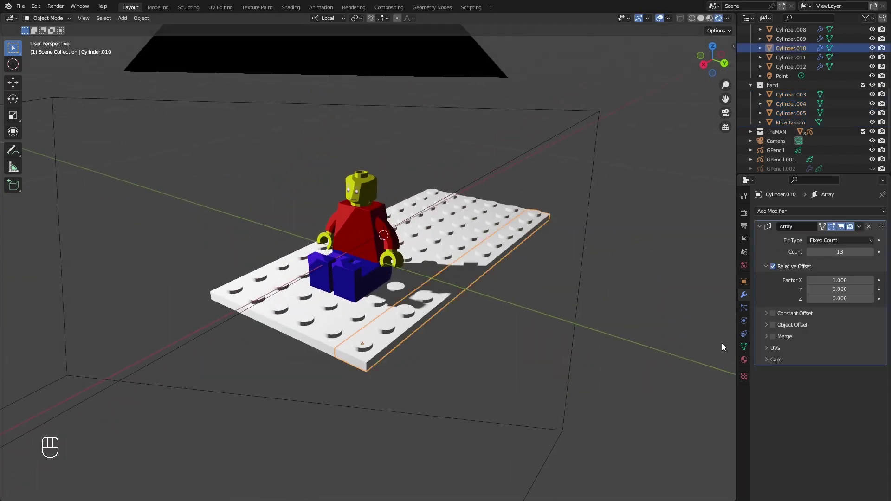
pyautogui.click(744, 360)
pyautogui.scroll(2, 426, 335)
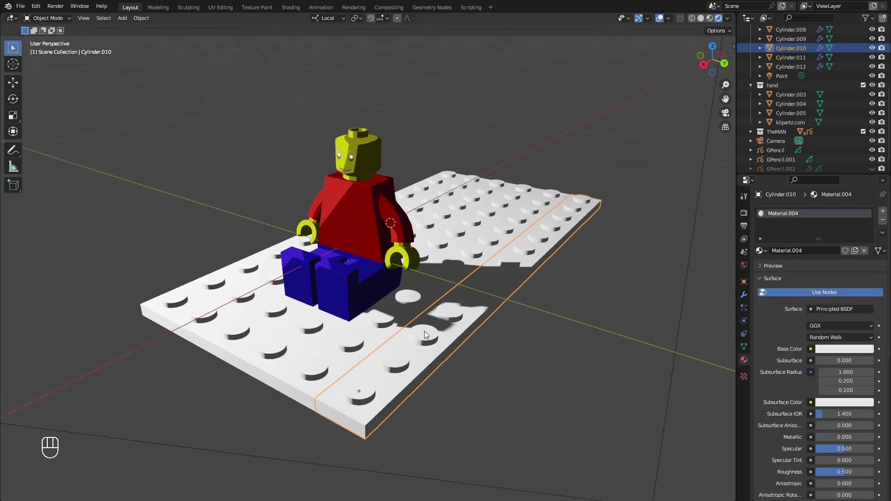
pyautogui.click(820, 349)
pyautogui.click(866, 269)
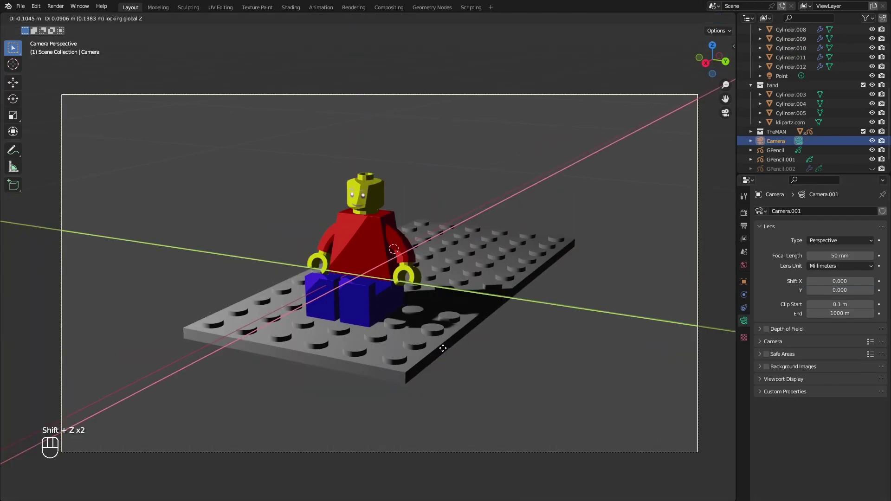
# Move the camera horizontally with Z locked by about -0.115 m in X and 0.086 m in Y, and deselect it
pyautogui.click(443, 348)
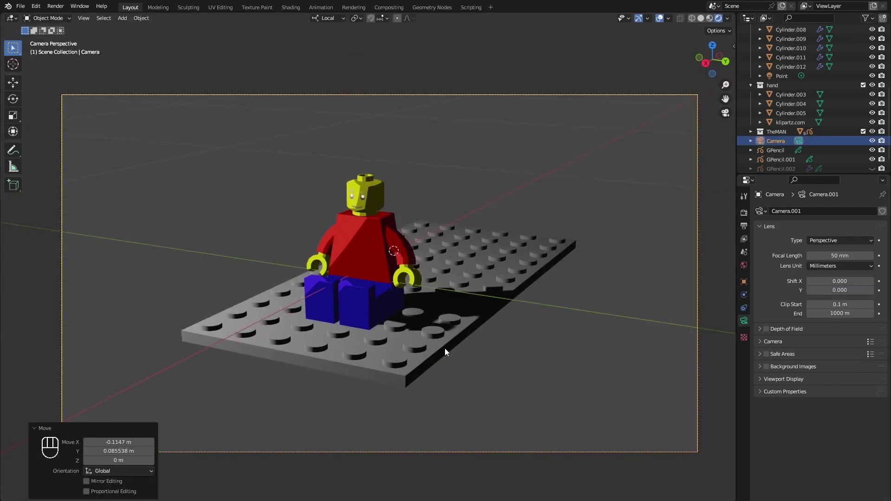
pyautogui.click(486, 362)
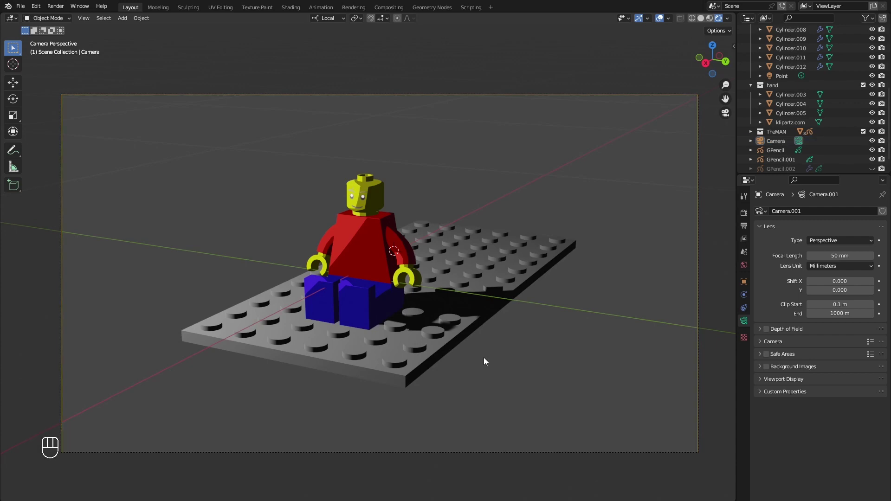
# Add a 2 m plane and lower it along Z by about 0.11 m to form a floor beneath the base plate
pyautogui.press('KP_0')
pyautogui.hotkey('shift', 'a')
pyautogui.moveTo(385, 314)
pyautogui.click(432, 314)
pyautogui.press('g')
pyautogui.press('z')
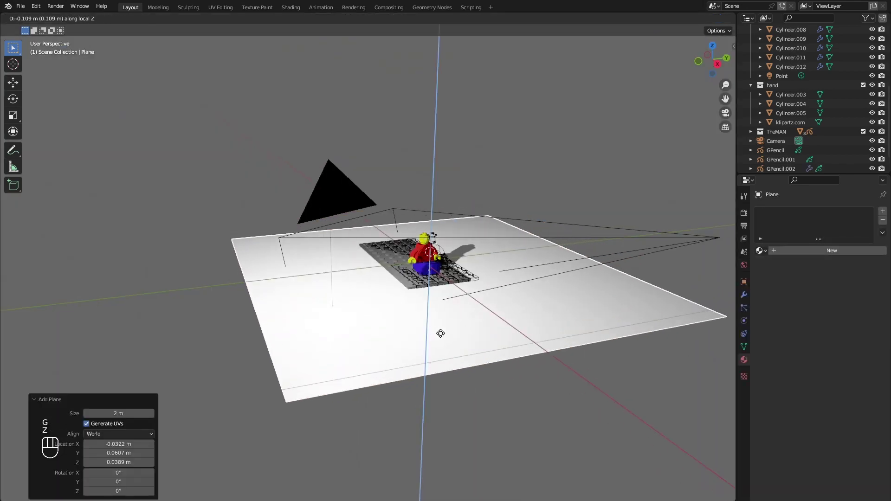
# Extrude the plane's two edges behind the figure straight up along Z to form backdrop walls
pyautogui.press('Tab')
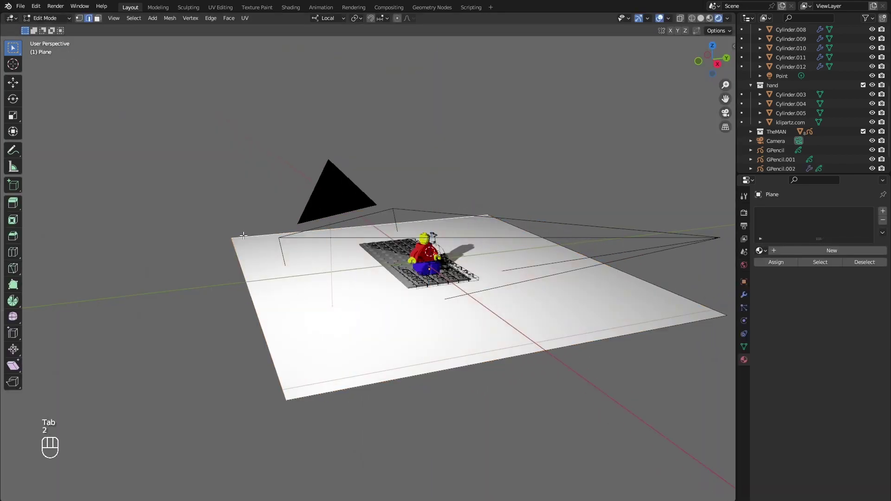
pyautogui.press('e')
pyautogui.press('z')
pyautogui.click(321, 188)
pyautogui.moveTo(324, 187); pyautogui.dragTo(273, 195, button='middle')
# Bevel the backdrop's inner corner edges by 0.224 m with 8 segments for a curved transition
pyautogui.press('2')
pyautogui.click(296, 215)
pyautogui.hotkey('ctrl', 'b')
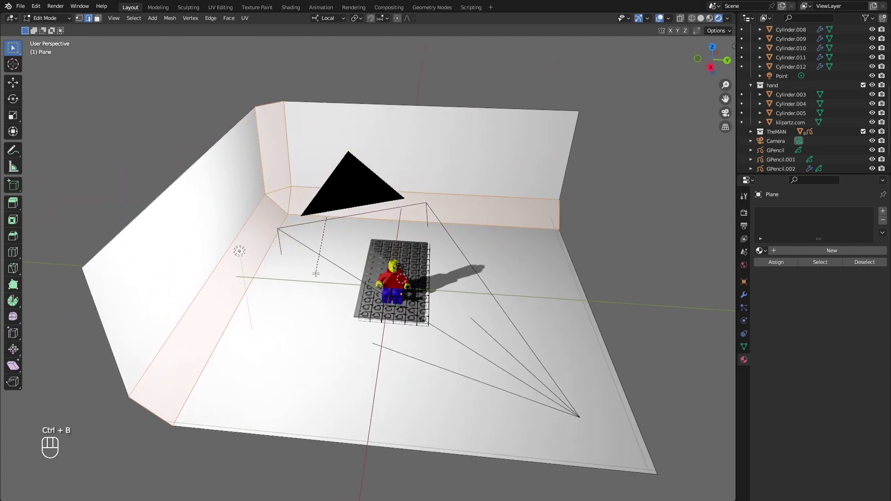
pyautogui.click(302, 279)
# Shade the backdrop smooth and assign it the existing yellow-green Material.006
pyautogui.click(725, 113)
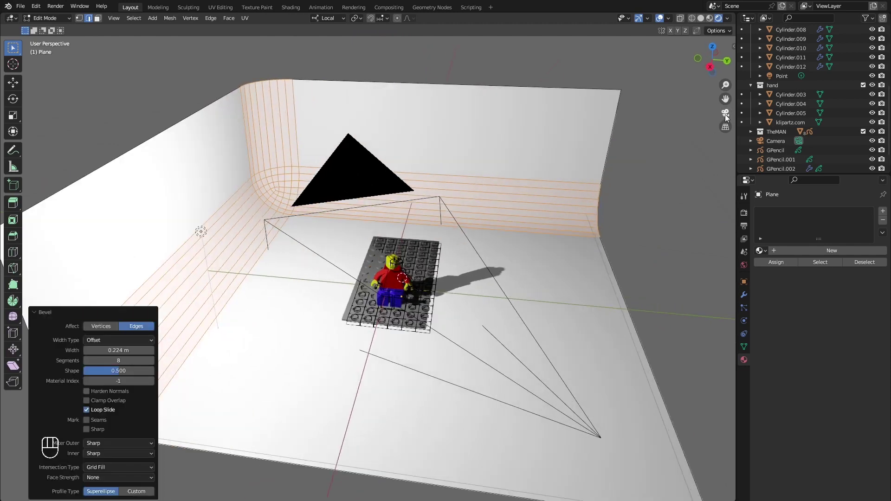
pyautogui.press('Tab')
pyautogui.rightClick(447, 135)
pyautogui.click(439, 133)
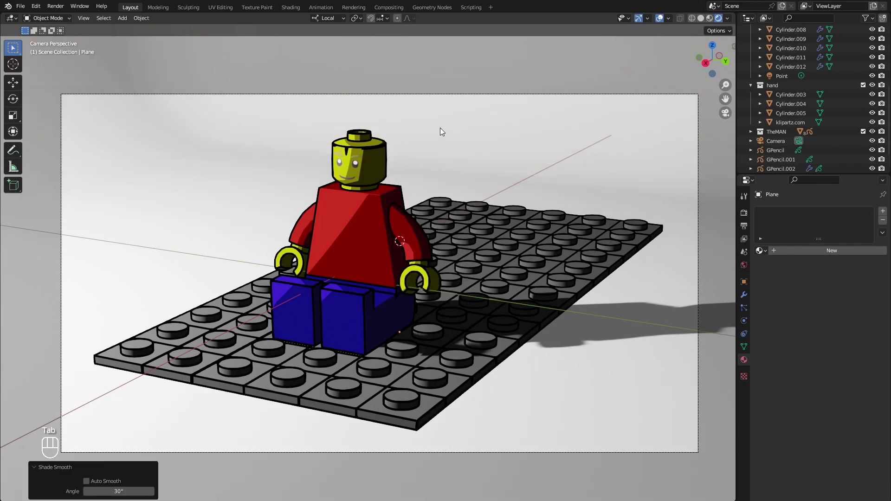
pyautogui.click(759, 251)
pyautogui.click(767, 340)
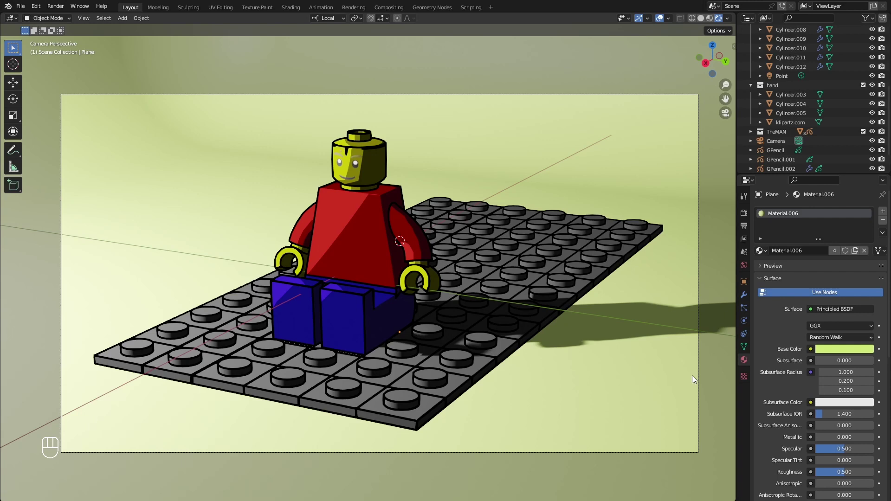
# Move the point light by about -0.078 m in X, 0.173 m in Y and -0.139 m in Z, and check the camera view
pyautogui.press('KP_0')
pyautogui.click(228, 201)
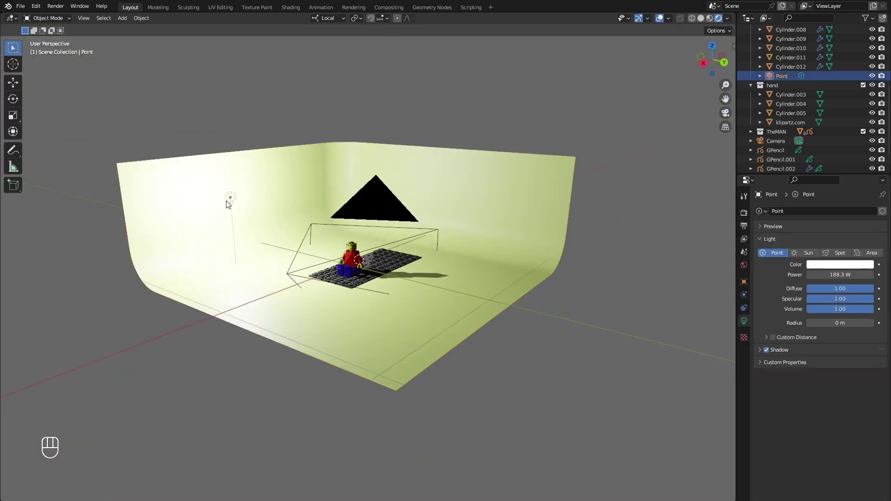
pyautogui.click(253, 223)
pyautogui.click(725, 113)
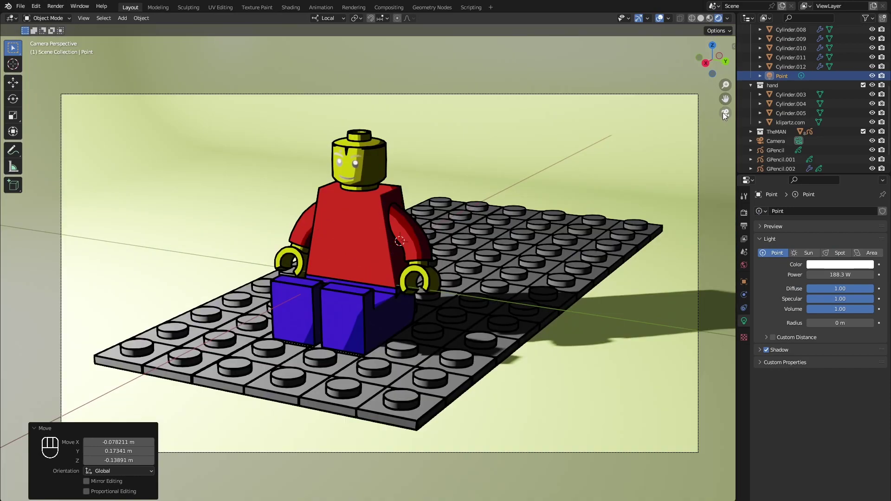
# Inset the lower front faces of both legs by about 0.003 m
pyautogui.click(351, 308)
pyautogui.moveTo(350, 309); pyautogui.dragTo(360, 318, button='middle')
pyautogui.scroll(-3, 360, 318)
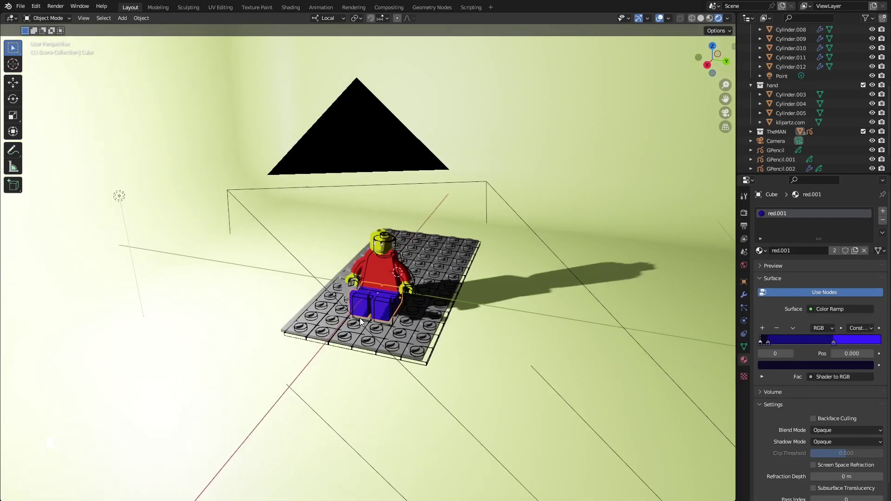
pyautogui.scroll(8, 362, 320)
pyautogui.press('Tab')
pyautogui.keyDown('shift'); pyautogui.moveTo(422, 382); pyautogui.dragTo(412, 323, button='middle'); pyautogui.keyUp('shift')
pyautogui.press('3')
pyautogui.click(412, 324)
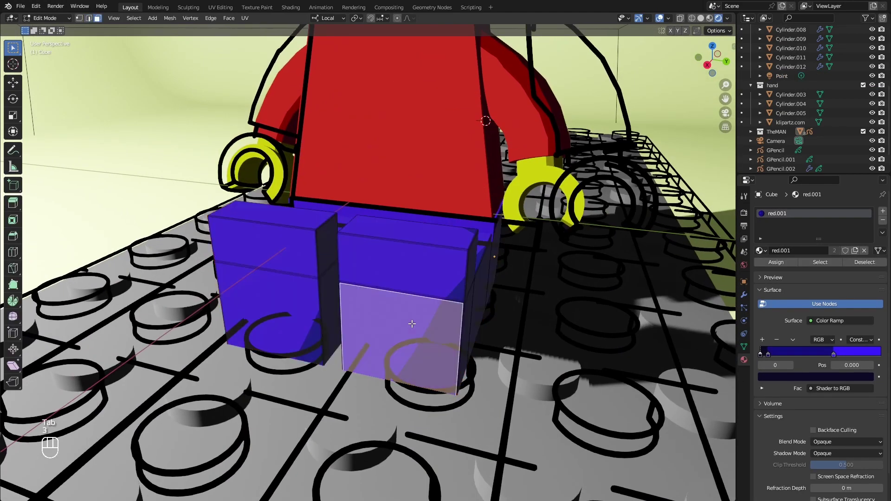
pyautogui.keyDown('shift'); pyautogui.click(299, 316); pyautogui.keyUp('shift')
pyautogui.press('i')
pyautogui.click(429, 366)
# Extrude the inset faces about 0.009 m into the legs to form recesses, and return to the camera view in Object Mode
pyautogui.press('e')
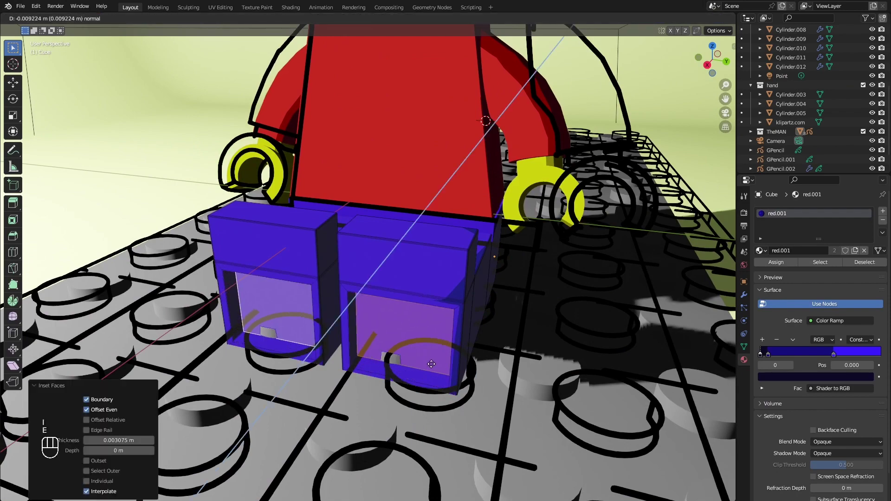
pyautogui.click(436, 360)
pyautogui.press('Tab')
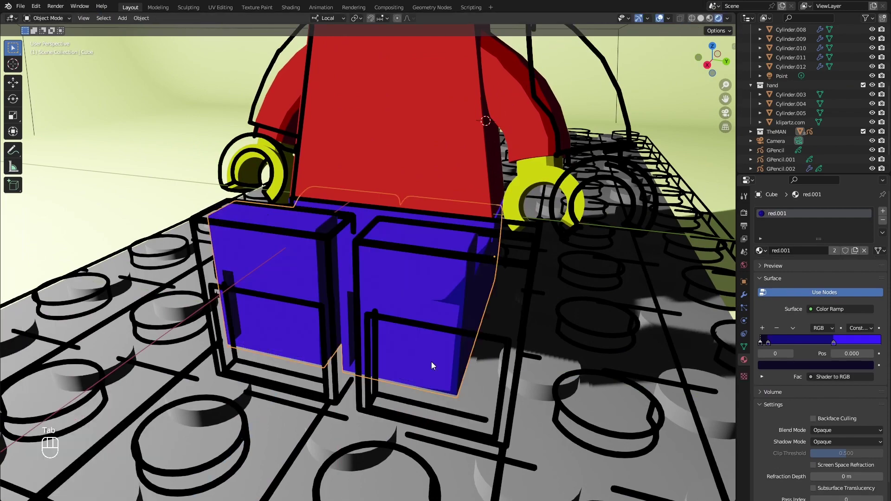
pyautogui.click(725, 113)
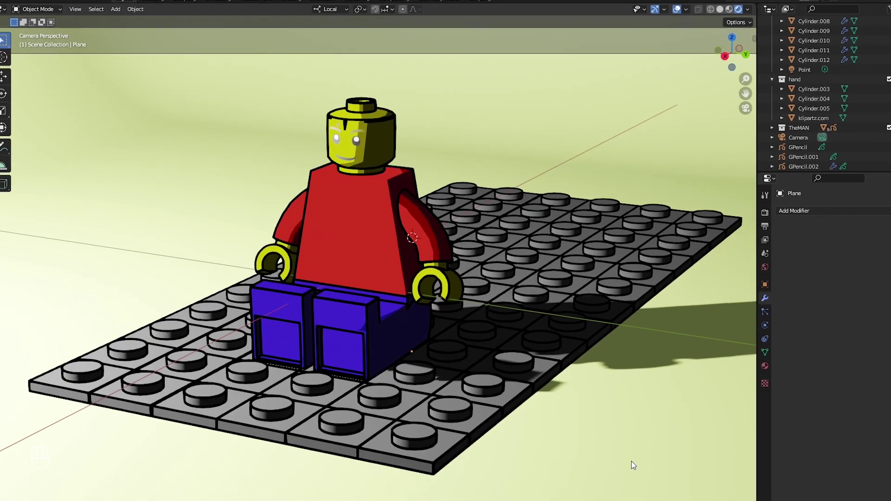